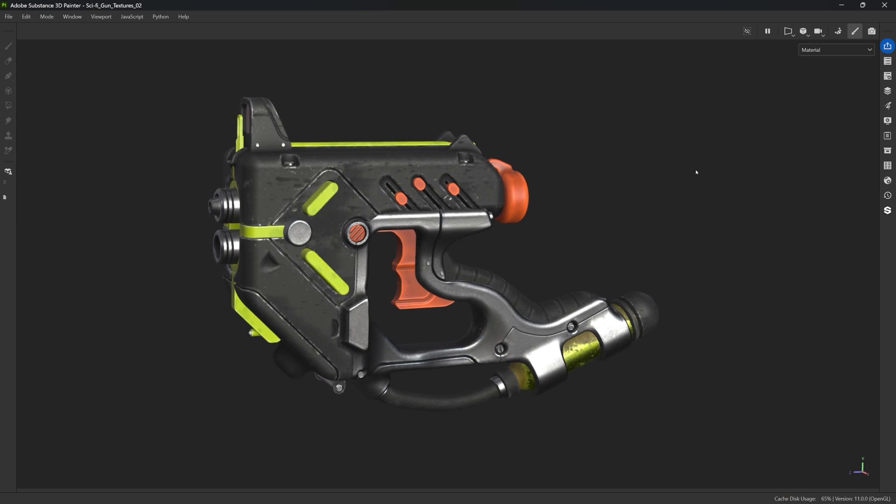
Orbit and zoom around the textured sci-fi gun to examine its body, trigger and grip surfaces
scroll(312, 189, up, 6)
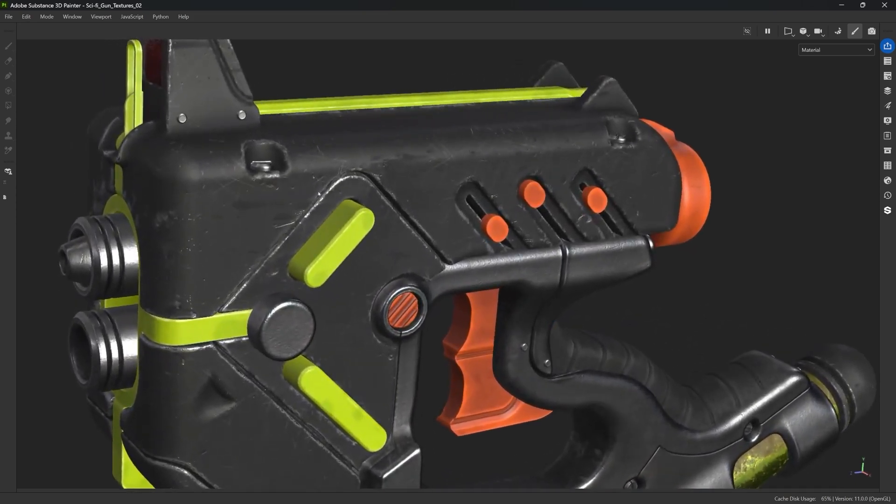
alt+drag(320, 172, 617, 175)
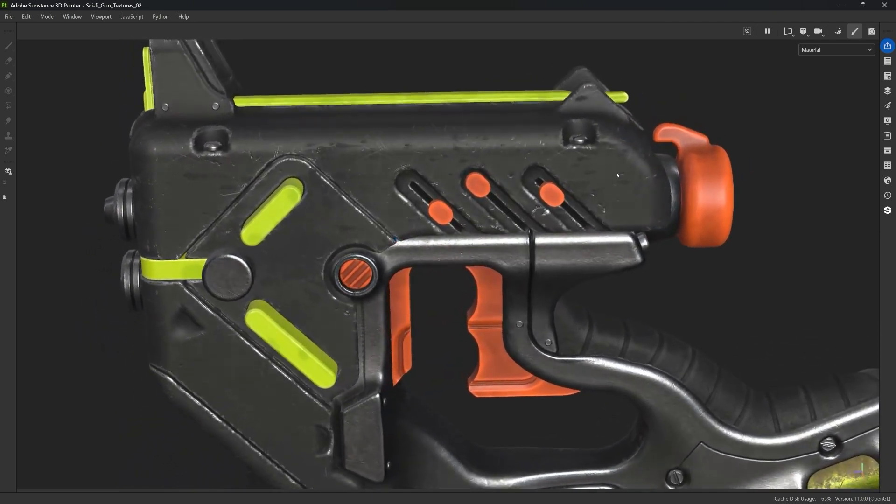
scroll(337, 160, down, 5)
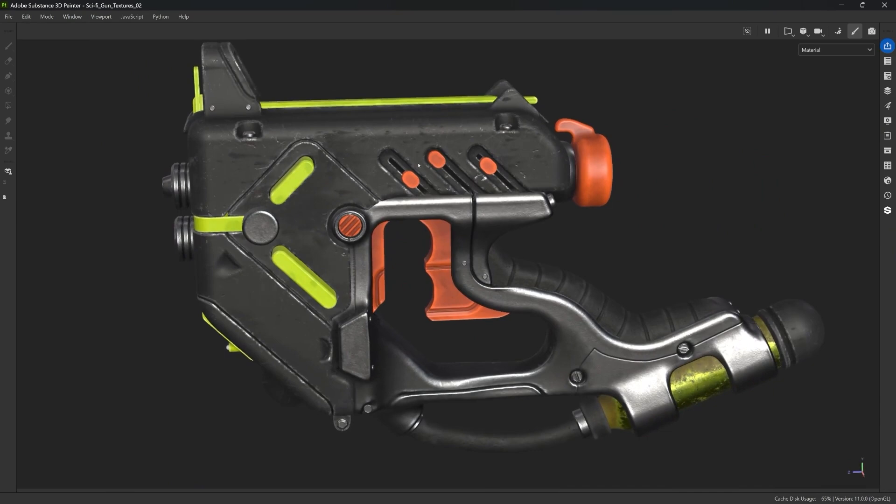
alt+drag(348, 210, 446, 194)
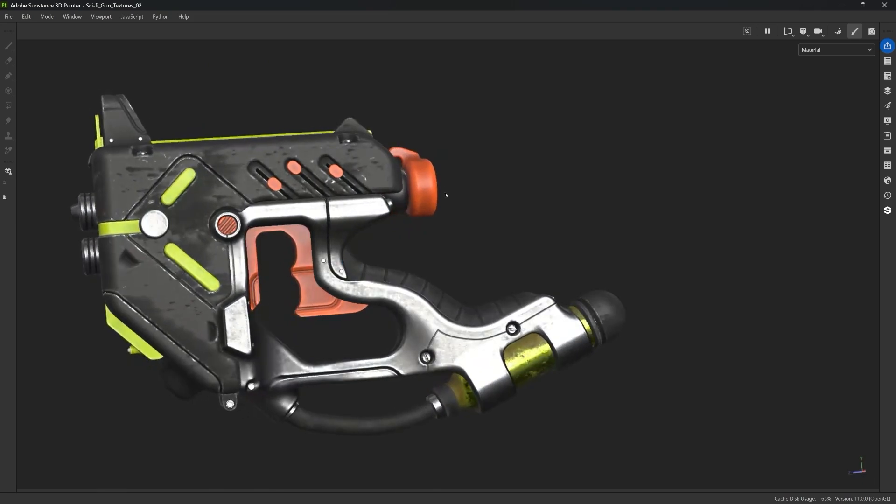
alt+middle_drag(446, 194, 402, 130)
alt+right_drag(402, 130, 495, 150)
alt+right_drag(583, 172, 590, 173)
alt+middle_drag(590, 173, 612, 176)
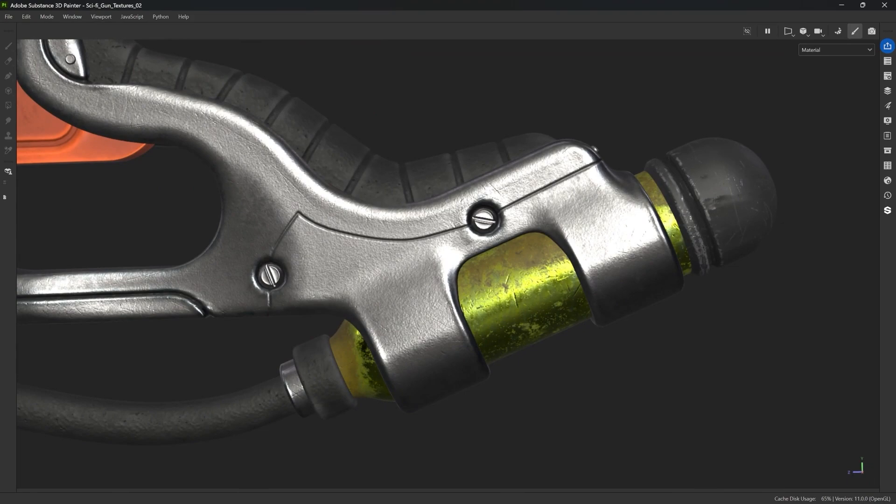
alt+right_drag(317, 175, 196, 176)
alt+middle_drag(196, 177, 289, 212)
alt+drag(289, 212, 278, 217)
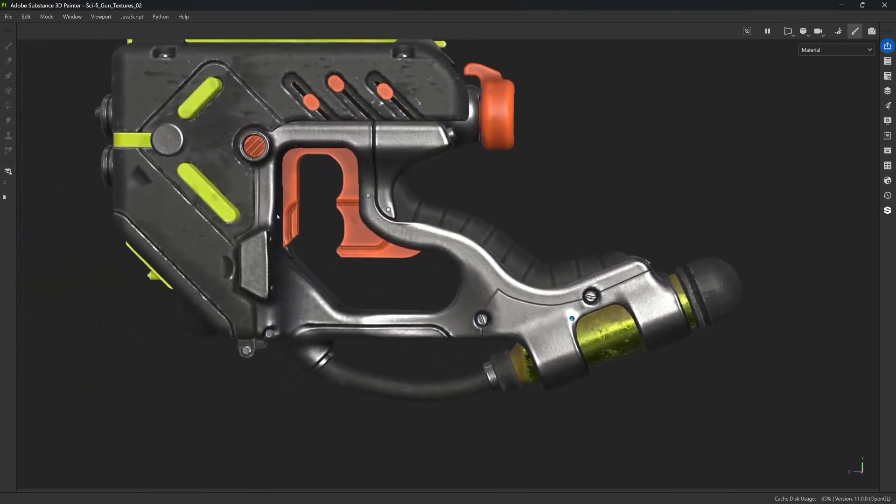
alt+right_drag(277, 217, 336, 220)
alt+middle_drag(336, 219, 543, 255)
alt+drag(279, 232, 292, 244)
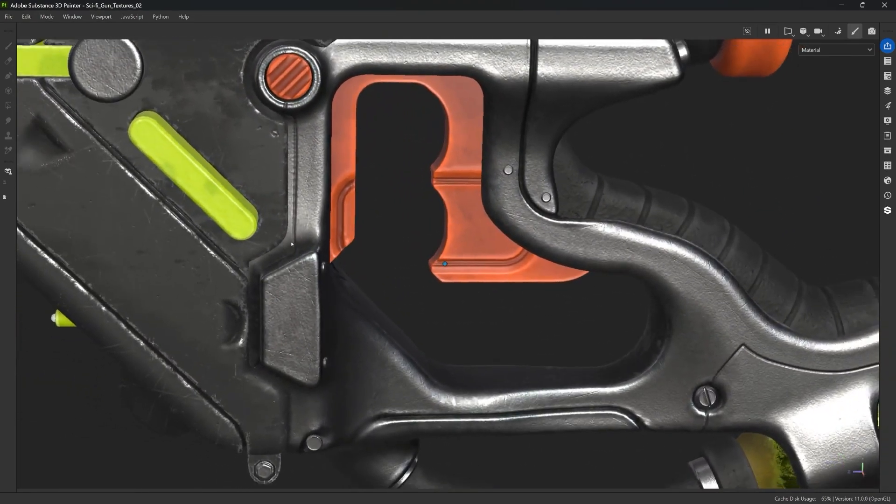
scroll(292, 245, down, 6)
scroll(436, 229, down, 2)
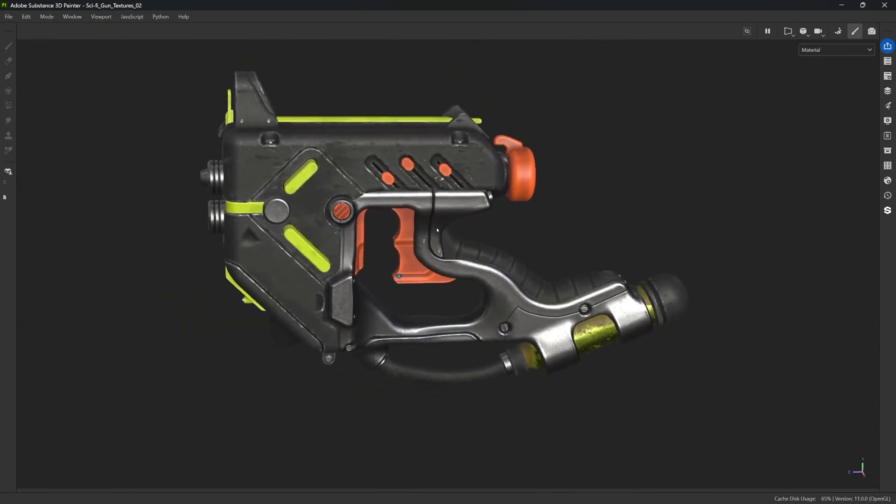
Examine the metal grip and yellow tank section of the gun up close
alt+drag(437, 229, 502, 161)
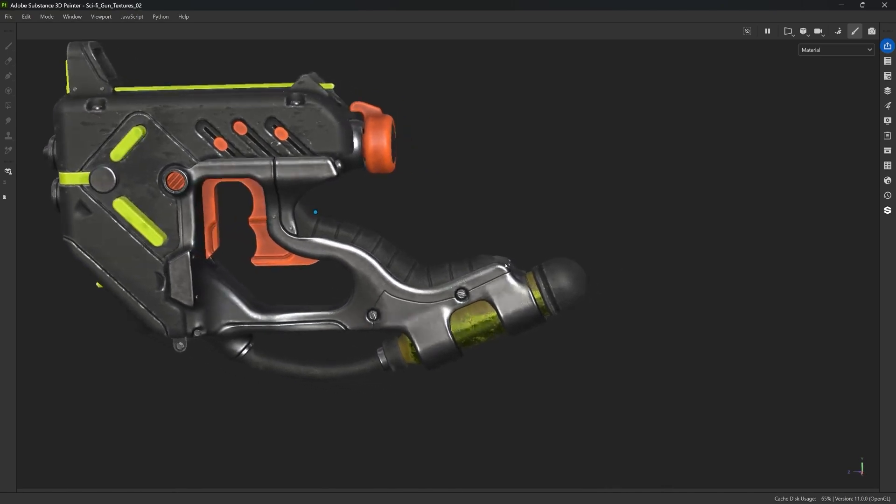
alt+drag(425, 255, 451, 255)
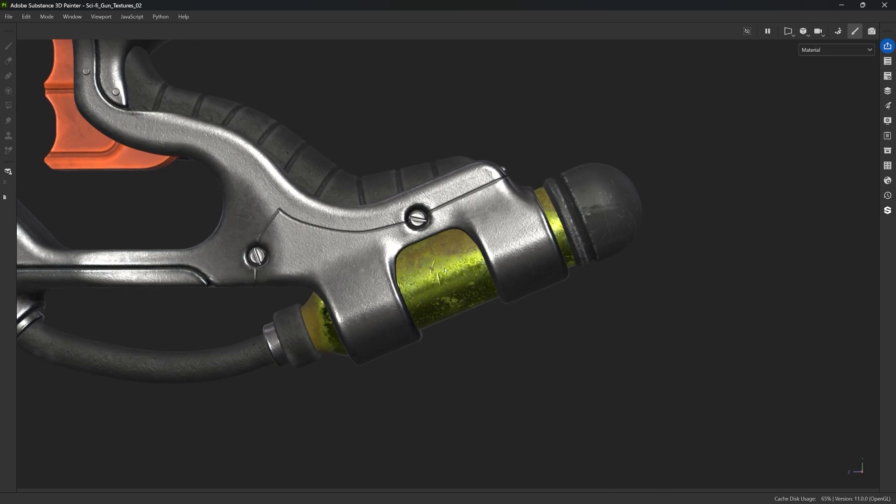
alt+drag(422, 292, 326, 298)
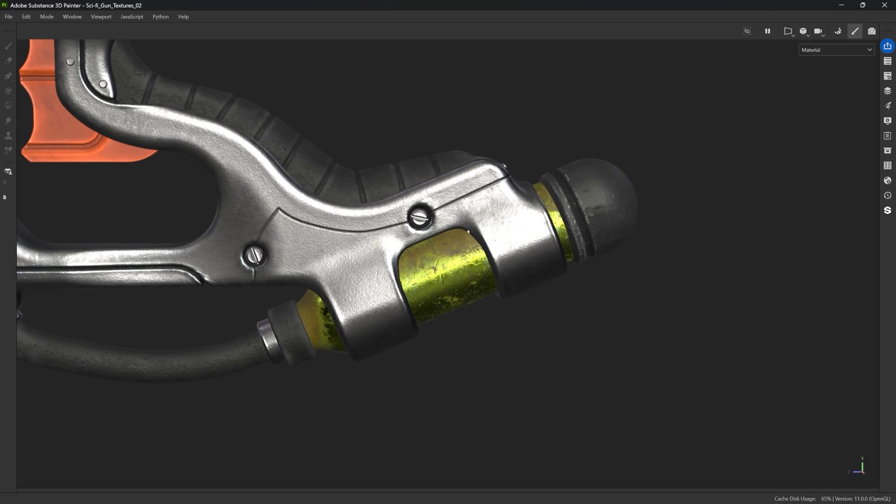
alt+drag(425, 254, 477, 219)
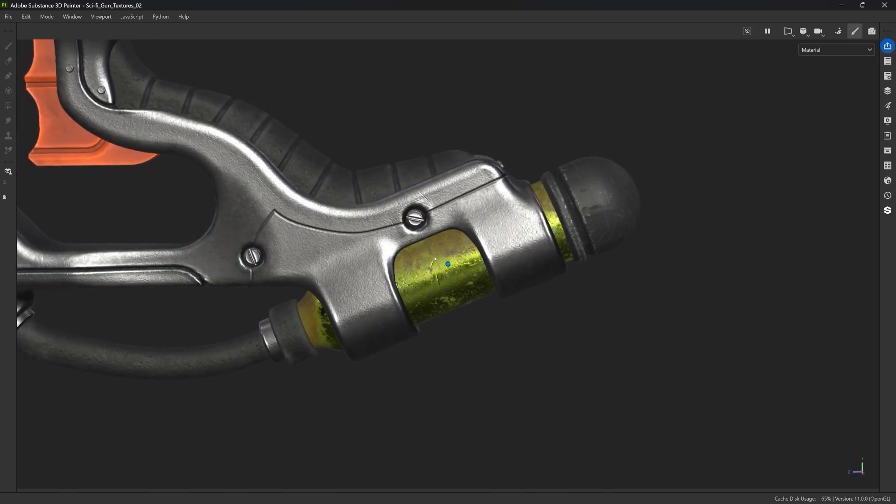
alt+drag(434, 255, 475, 240)
scroll(428, 246, down, 5)
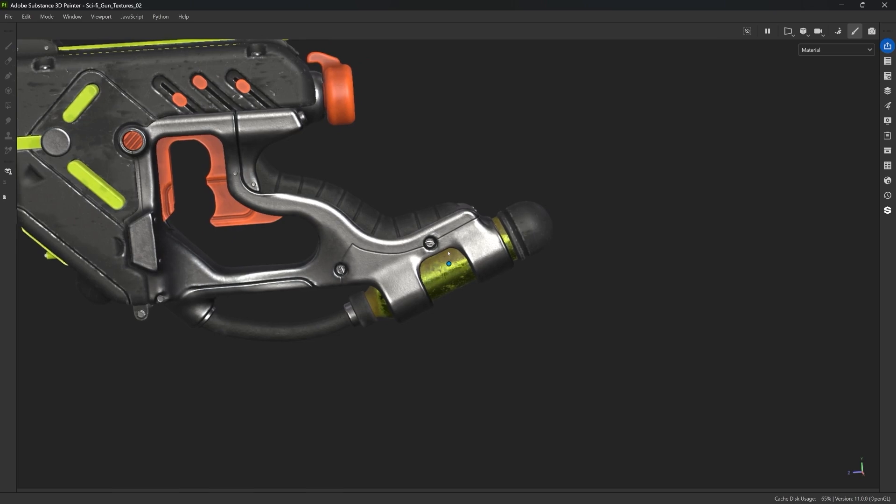
alt+right_drag(447, 251, 427, 278)
alt+drag(427, 278, 503, 229)
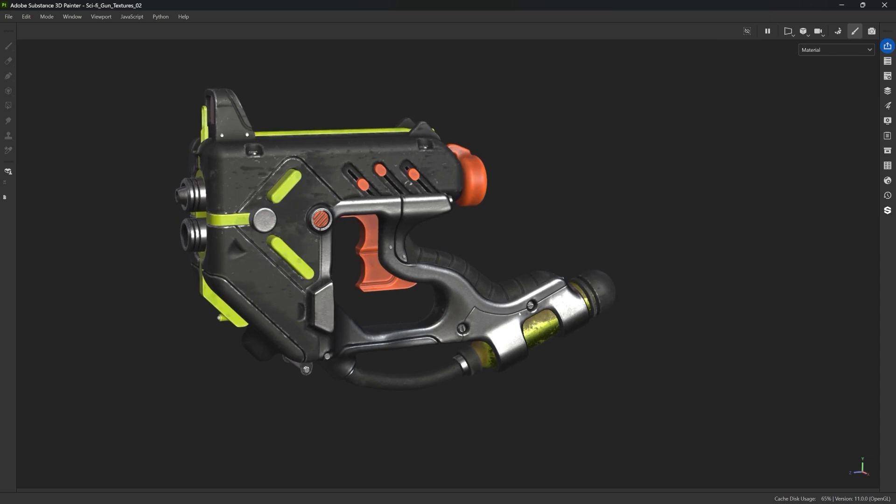
alt+middle_drag(519, 335, 518, 337)
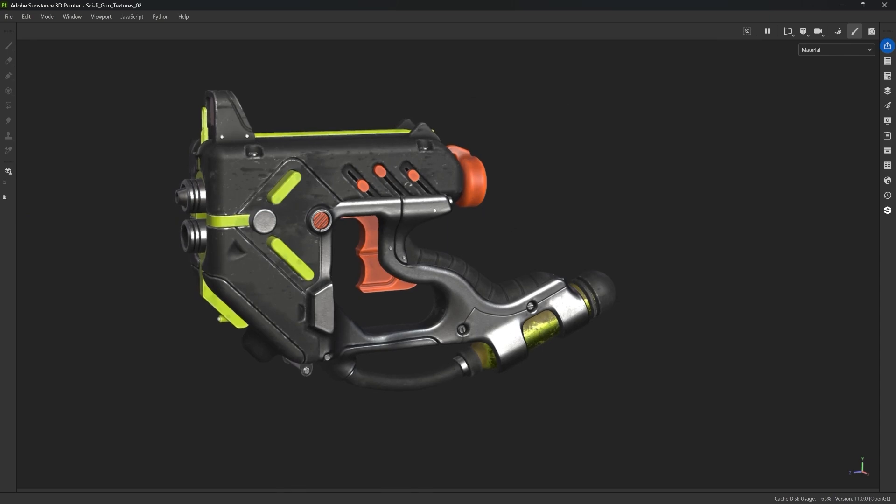
Add a new folder at the top of the layer stack and name it RUST
key(Tab)
alt+middle_drag(364, 215, 432, 221)
alt+right_drag(432, 221, 430, 221)
alt+drag(431, 221, 408, 175)
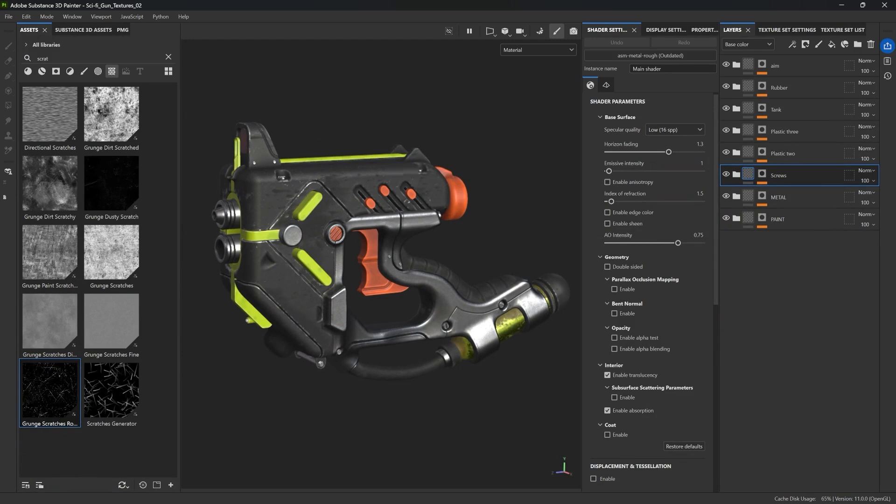
click(774, 68)
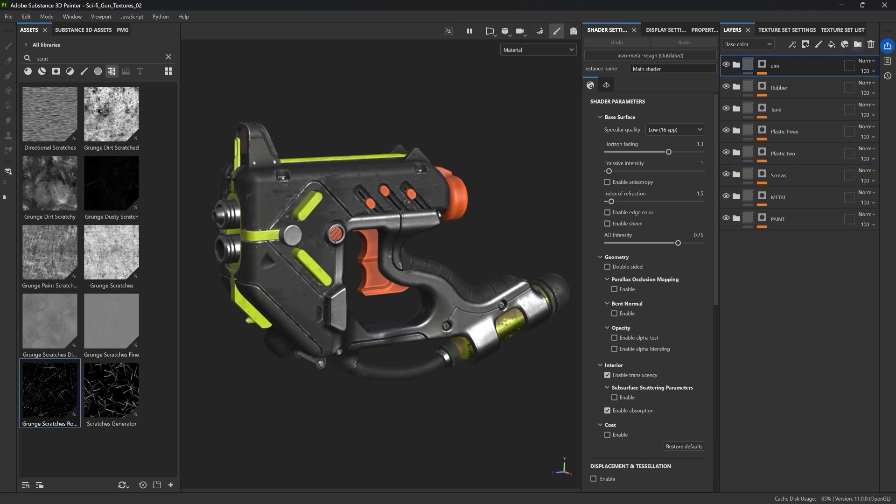
click(858, 44)
double_click(768, 66)
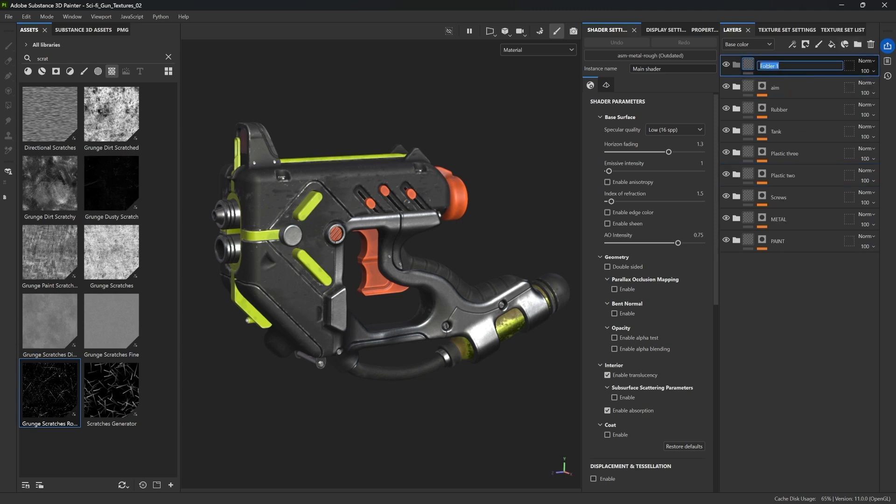
text(RUST)
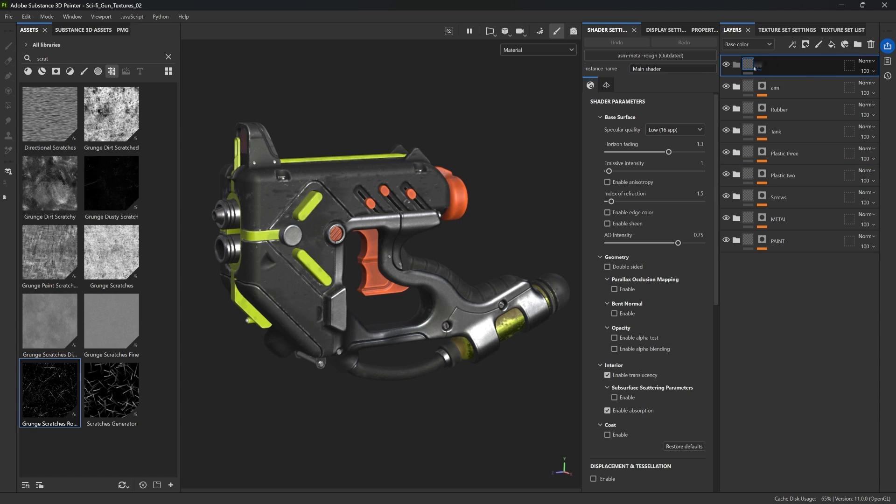
key(Return)
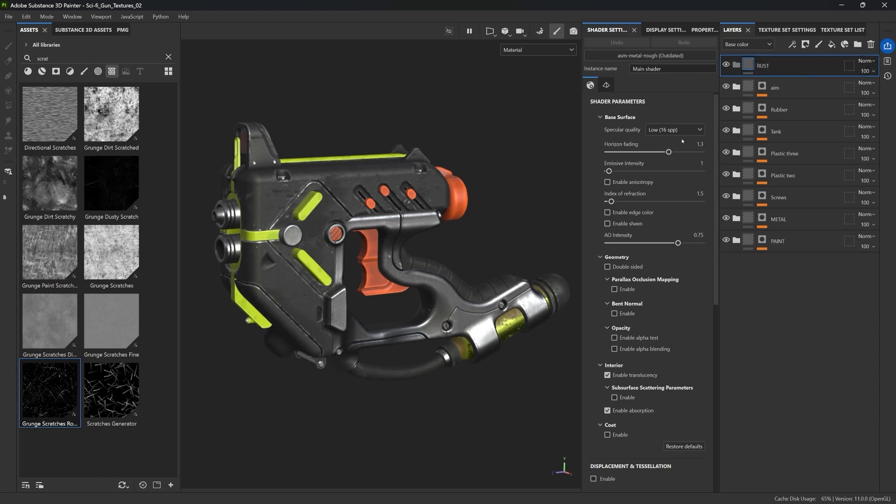
Add another folder named METAL and move it directly below the RUST folder
click(858, 45)
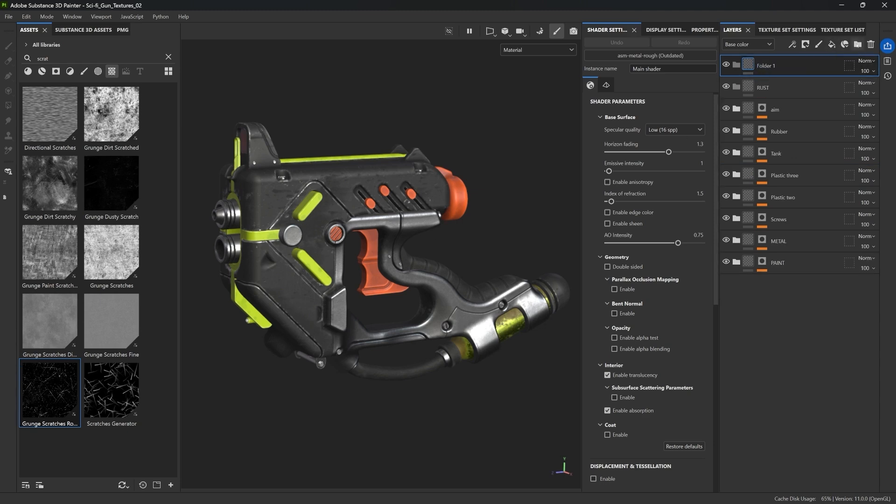
double_click(762, 66)
text(METAL)
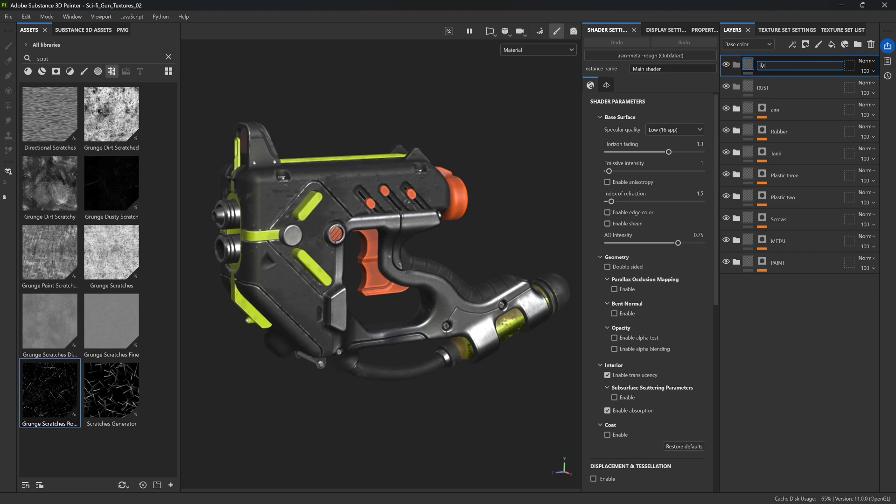
key(Return)
drag(762, 67, 769, 96)
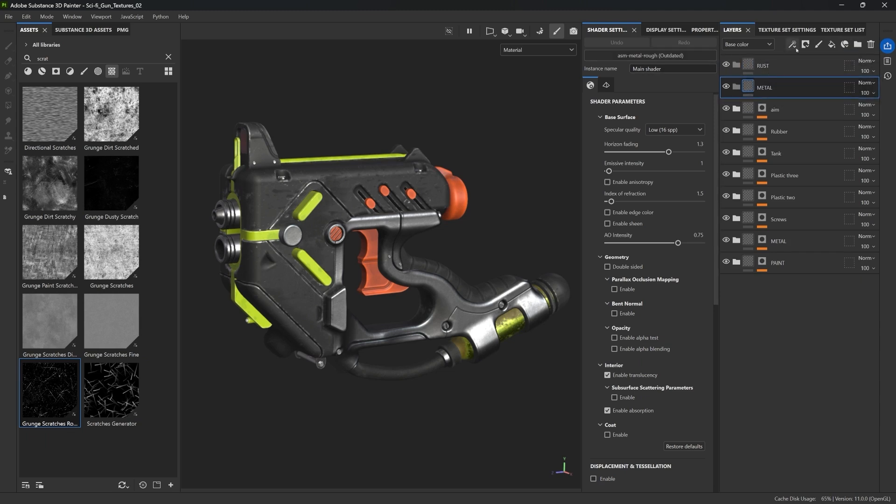
Color-tag the RUST folder orange and the METAL folder blue
click(776, 69)
right_click(776, 70)
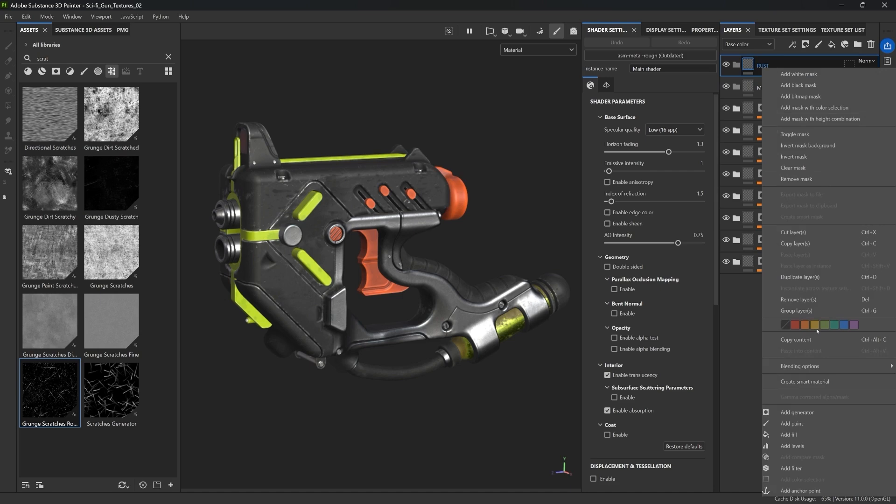
click(805, 326)
click(745, 85)
right_click(745, 85)
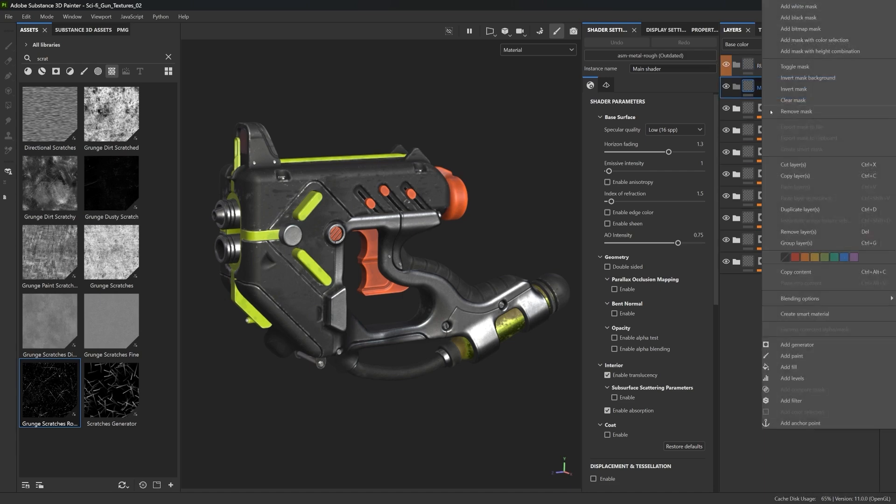
click(844, 257)
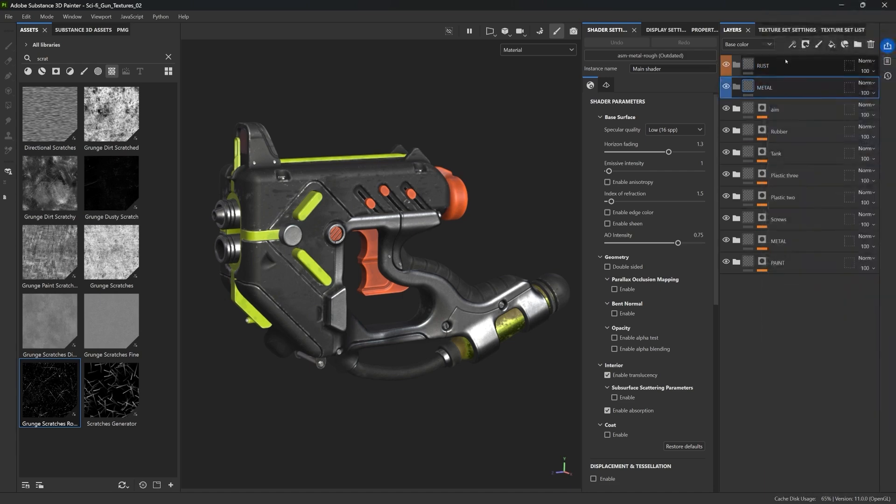
Expand and inspect the existing METAL folder's sublayers and stylised metal groups, then collapse them
click(738, 241)
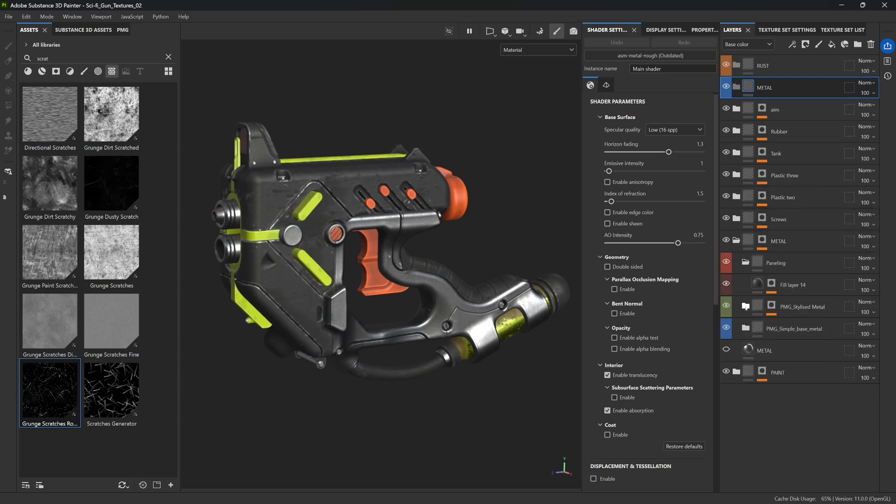
click(745, 306)
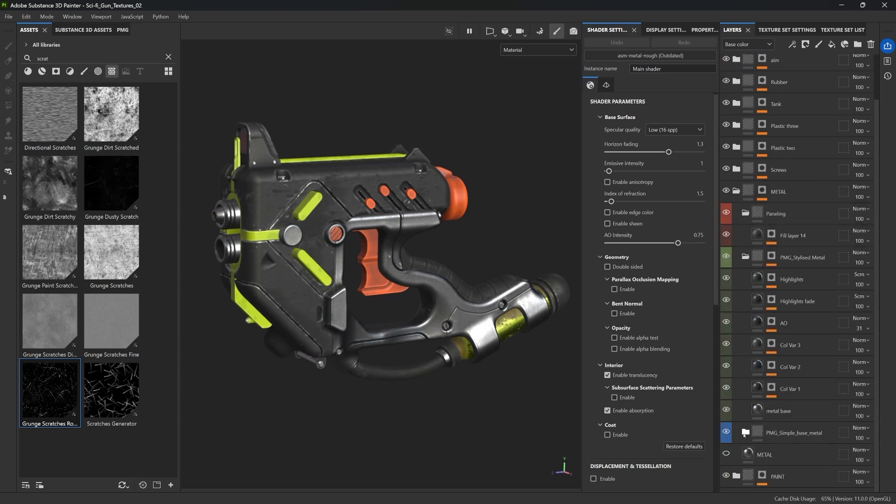
scroll(773, 337, down, 2)
scroll(773, 338, down, 1)
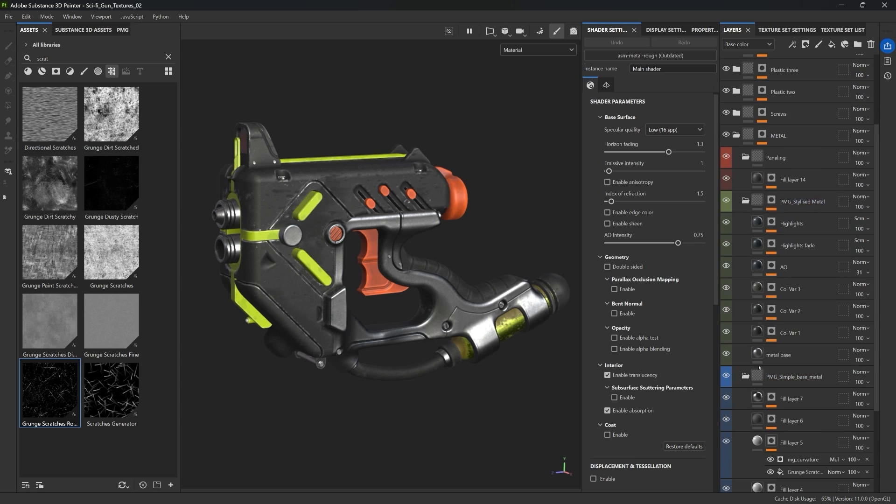
click(746, 375)
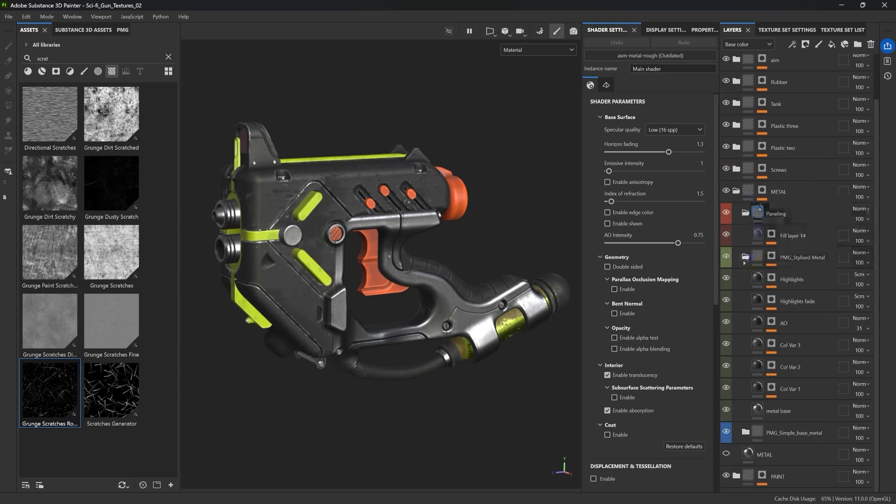
click(746, 218)
click(736, 240)
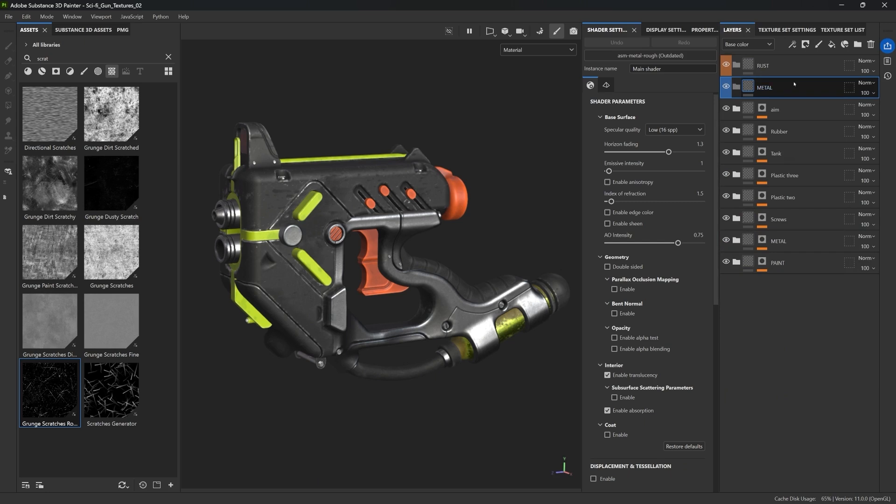
Add a fill layer inside the new METAL folder and name it Metal base
click(832, 45)
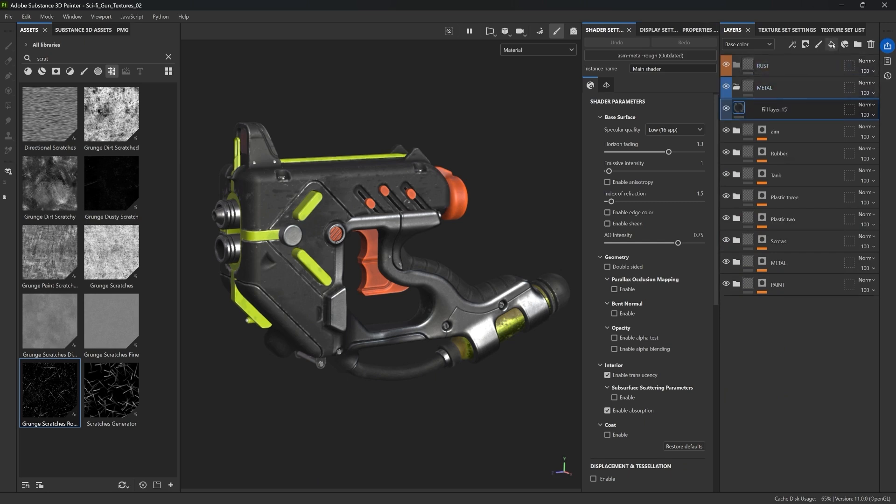
double_click(776, 110)
text(M)
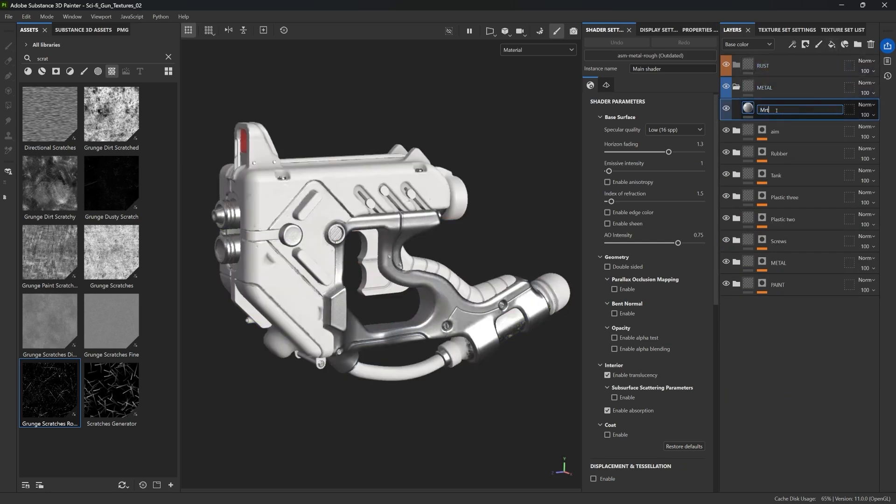
text(etal ras)
text(base)
key(Return)
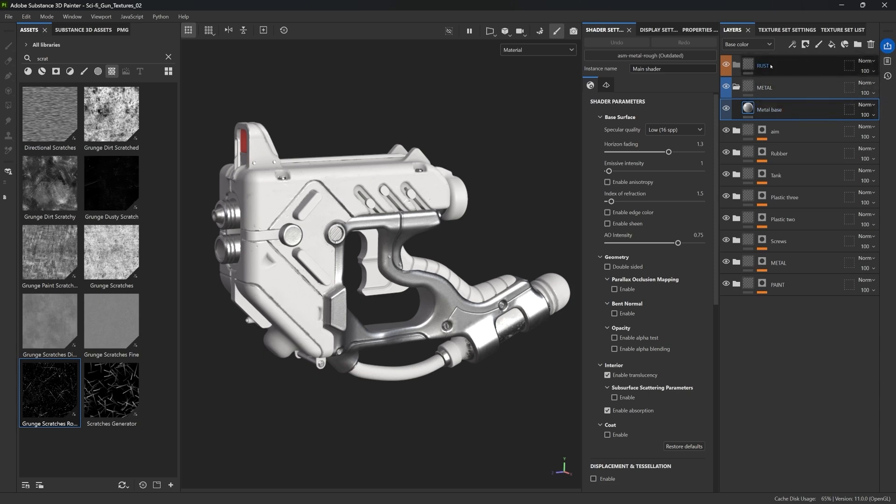
key(alt)
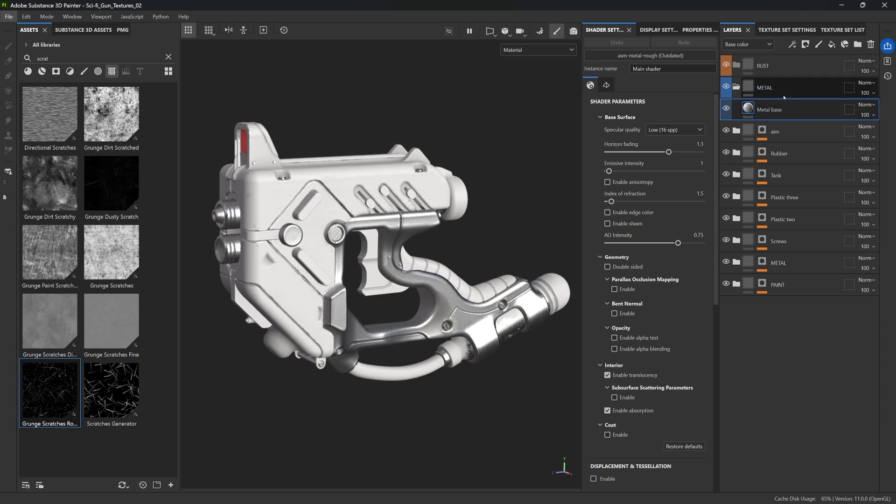
Duplicate the Metal base fill layer into the RUST folder and rename the copy Rust Base
alt+drag(777, 112, 778, 67)
double_click(772, 89)
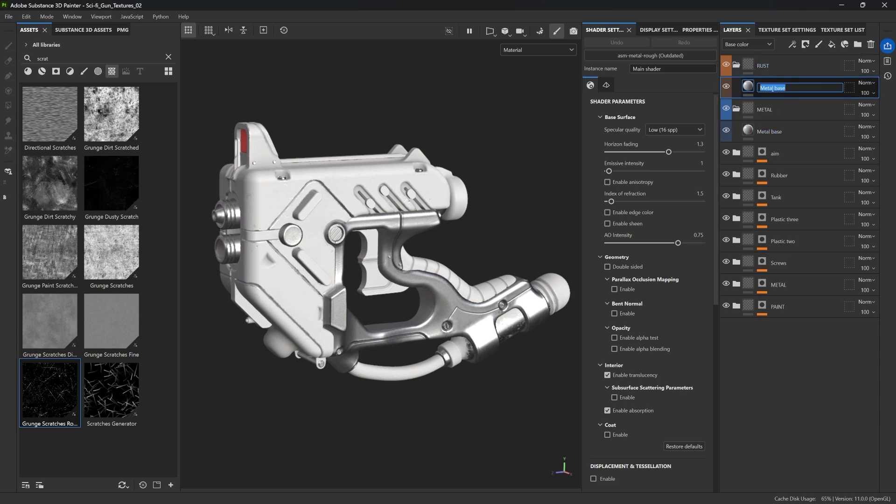
text(Rust Base)
key(Return)
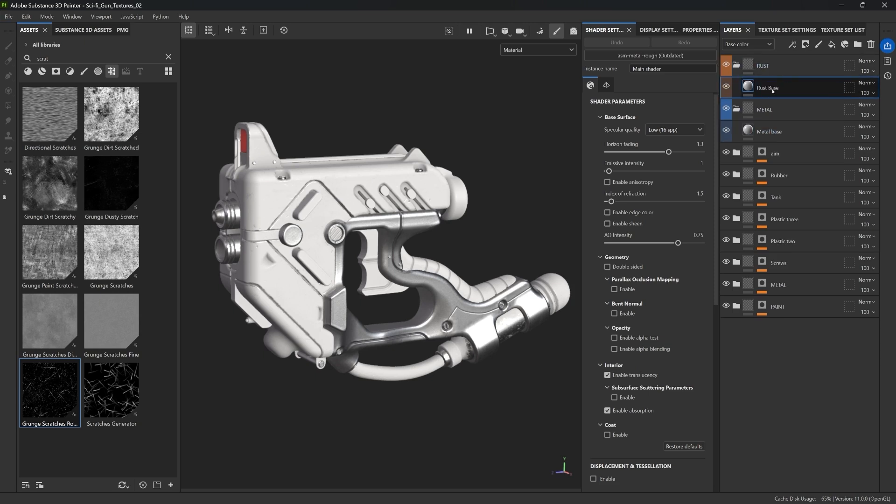
Hide the RUST folder so only the metal layers show on the gun
click(726, 65)
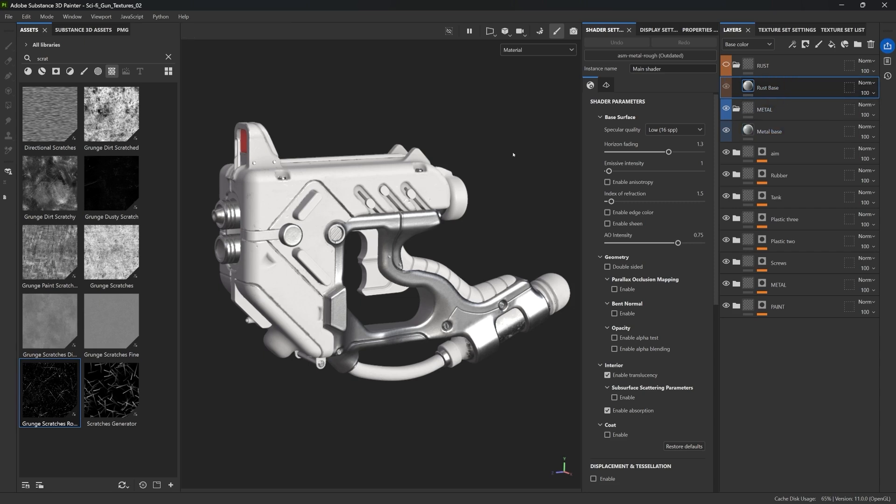
alt+drag(513, 155, 511, 155)
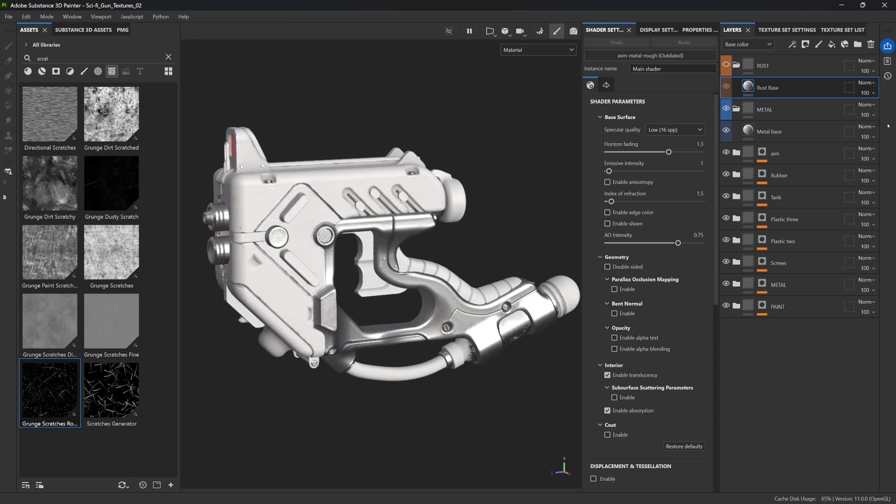
click(775, 70)
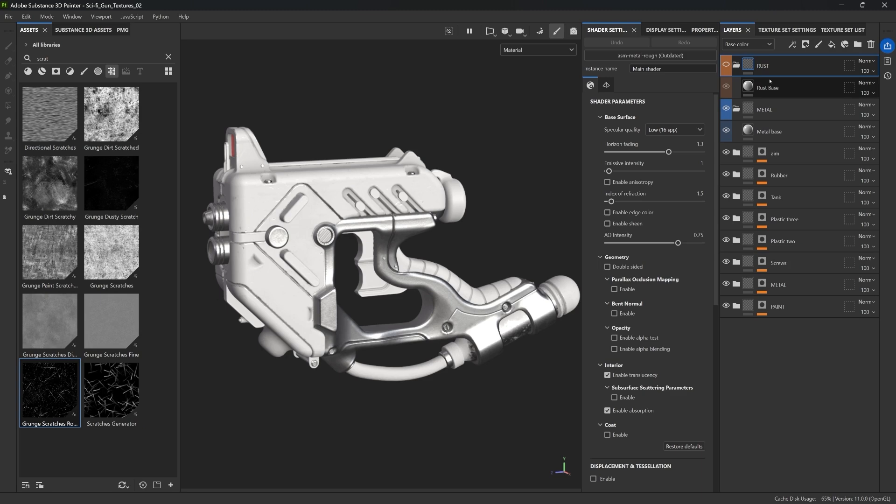
Select the Metal base fill layer and set its base color to a green 7B954A
click(782, 111)
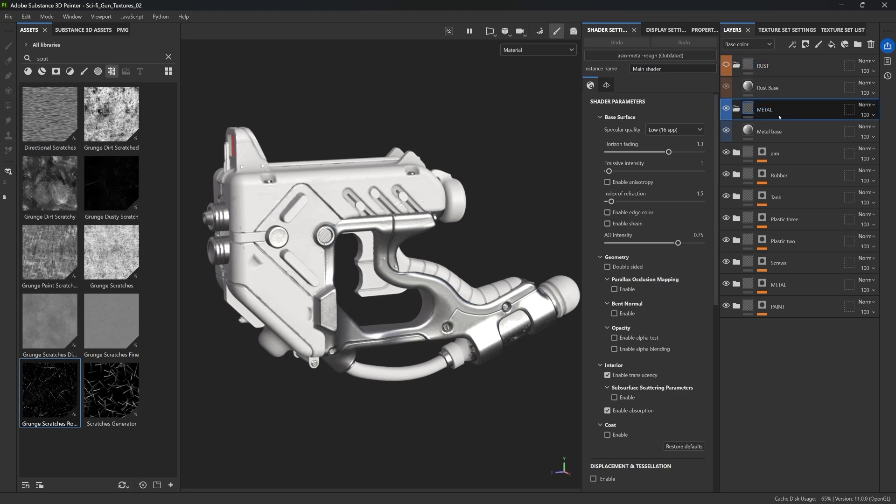
click(769, 131)
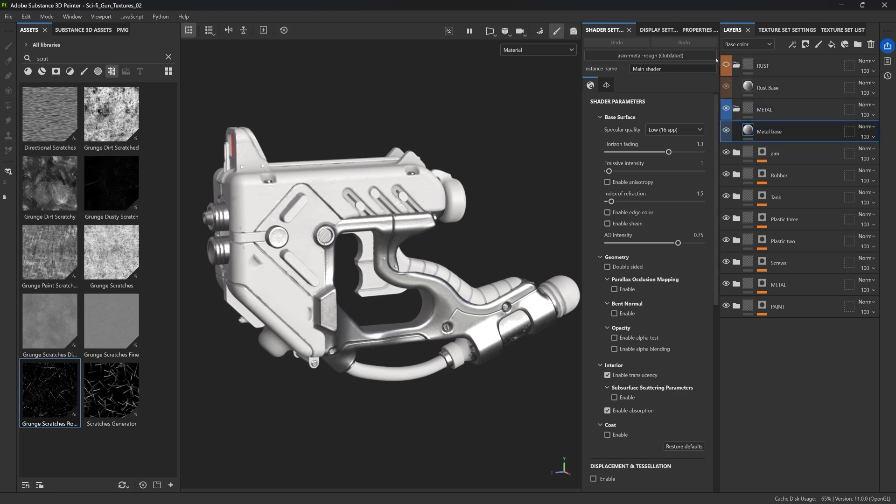
click(698, 29)
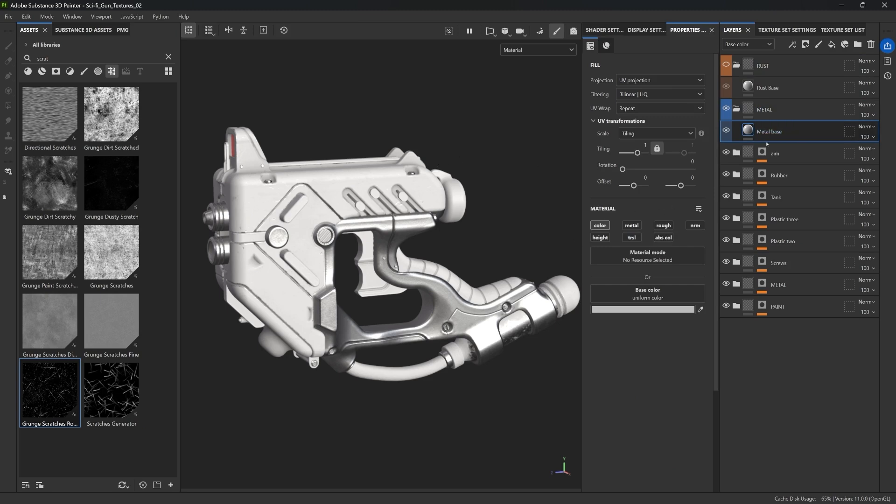
click(671, 310)
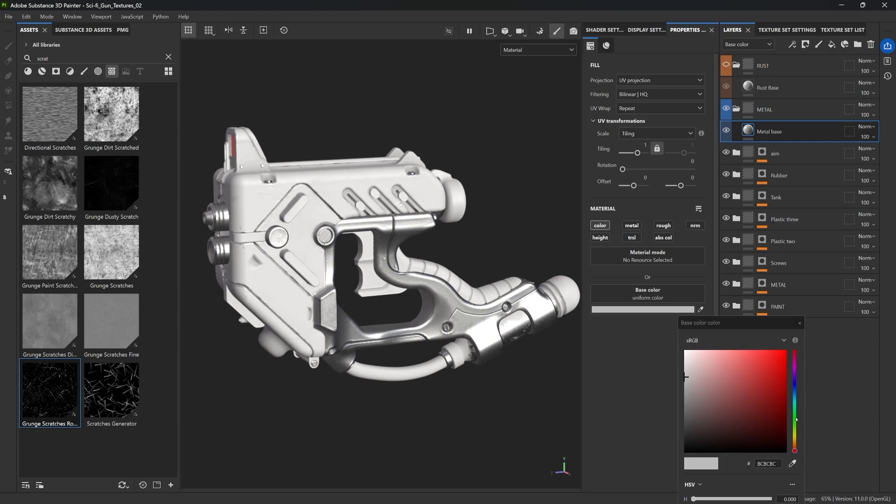
drag(796, 419, 796, 427)
drag(707, 376, 736, 392)
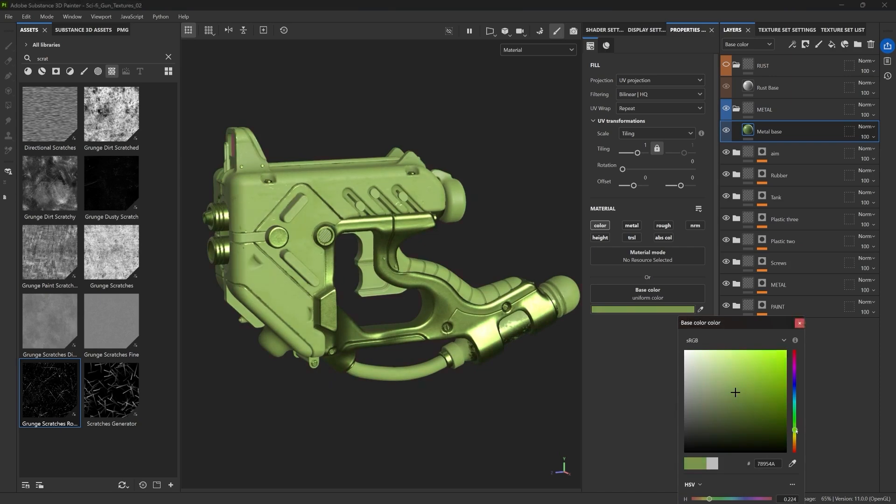
Enable the metallic channel on Metal base and set Metallic to 1
click(632, 225)
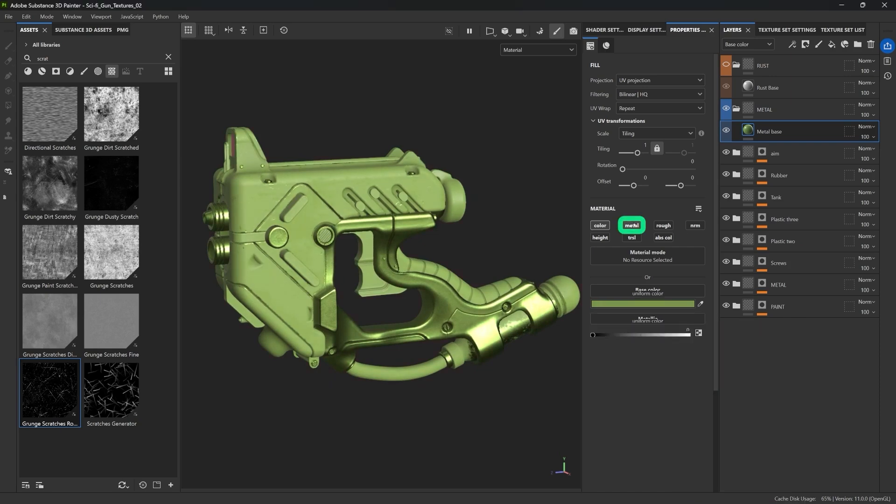
drag(593, 351, 782, 364)
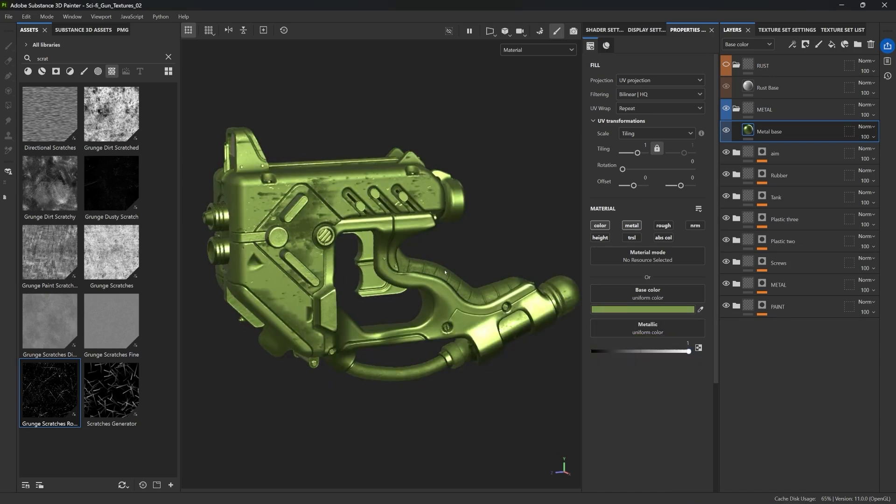
alt+drag(480, 262, 453, 267)
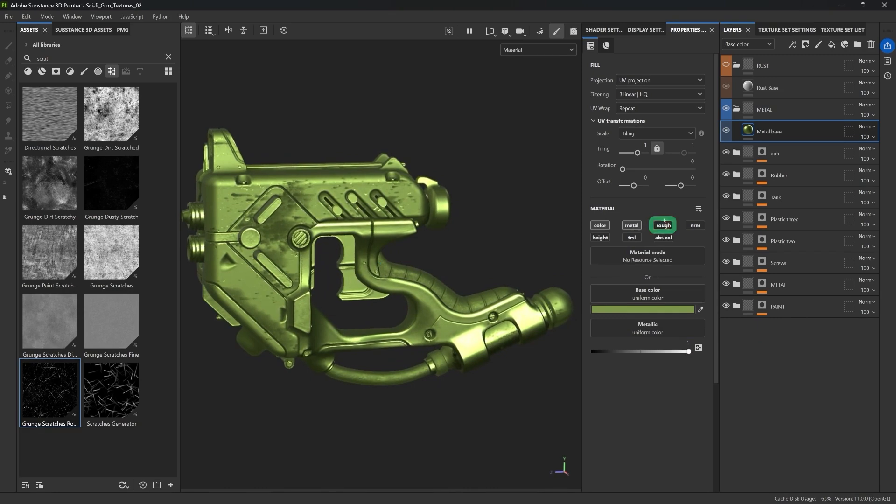
Enable the roughness channel on Metal base and set Roughness to about 0.35
click(663, 226)
alt+drag(382, 266, 396, 267)
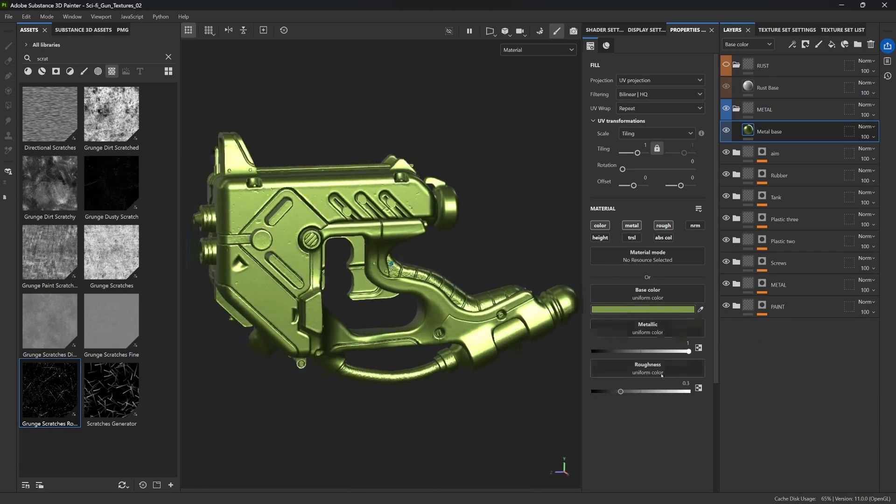
click(663, 225)
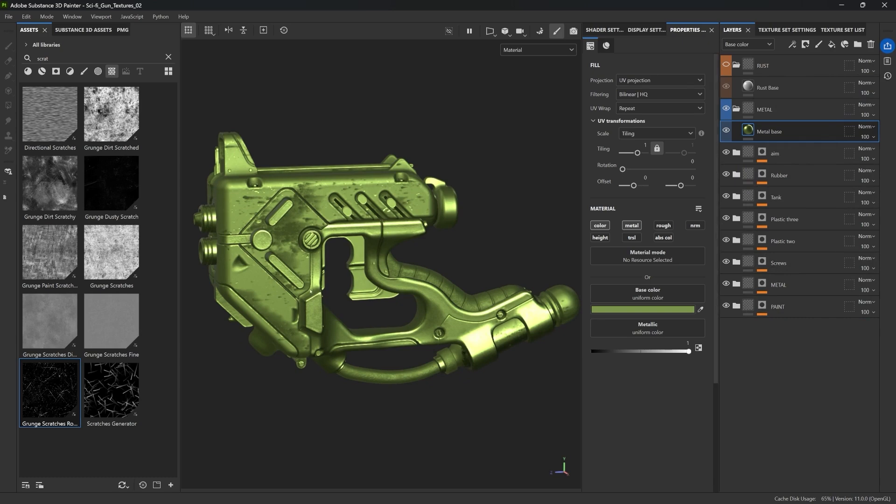
drag(726, 152, 729, 198)
click(663, 225)
mouse_move(641, 391)
mouse_down()
mouse_move(650, 393)
mouse_move(625, 392)
mouse_up()
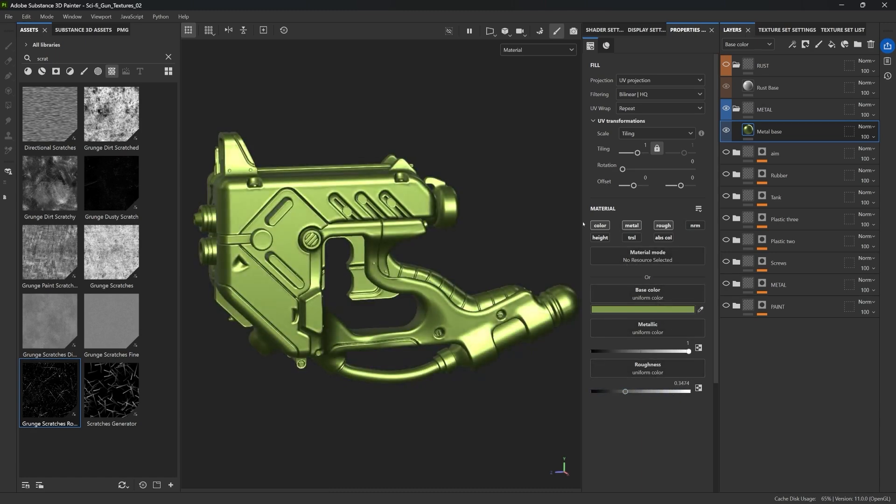
alt+drag(309, 204, 504, 208)
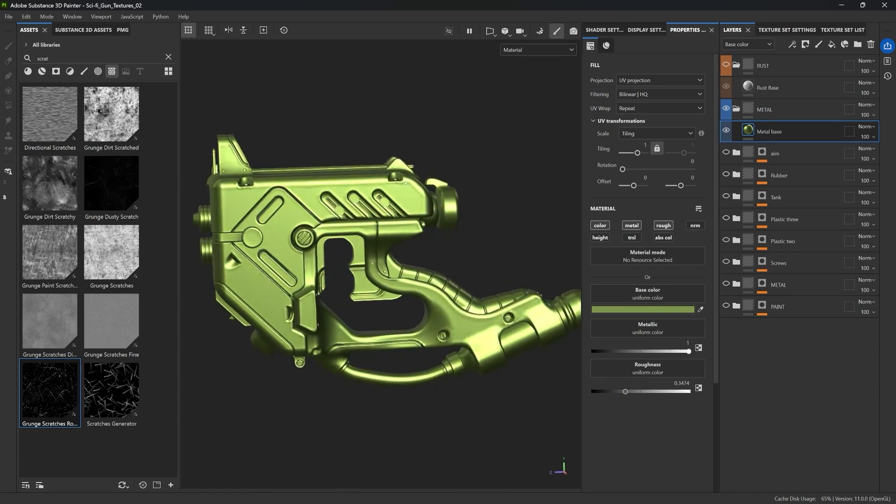
Adjust the Metal base color to a brighter yellow-green
click(638, 311)
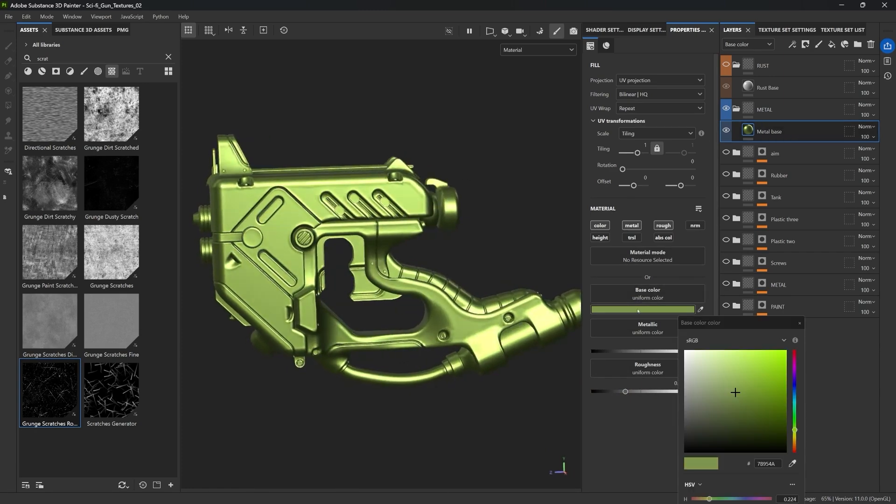
drag(687, 394, 677, 406)
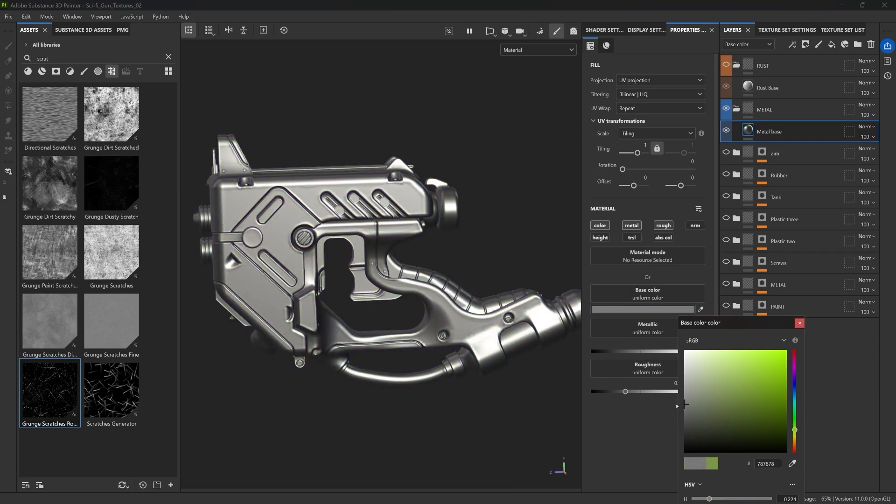
click(766, 391)
click(313, 197)
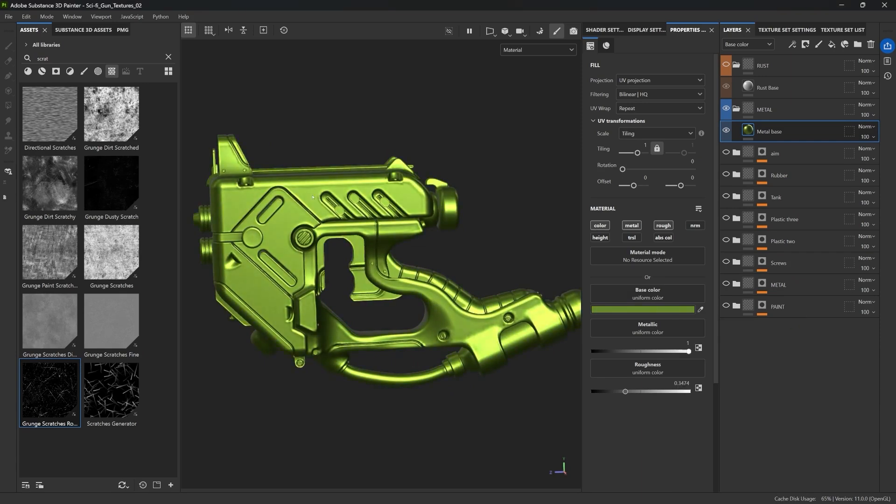
alt+drag(313, 197, 539, 155)
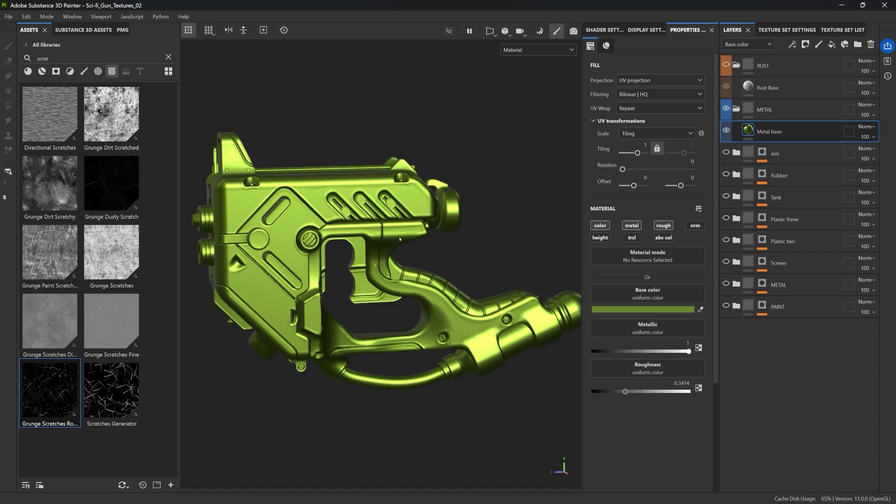
Set the Metal base roughness to about 0.49
alt+drag(378, 214, 394, 231)
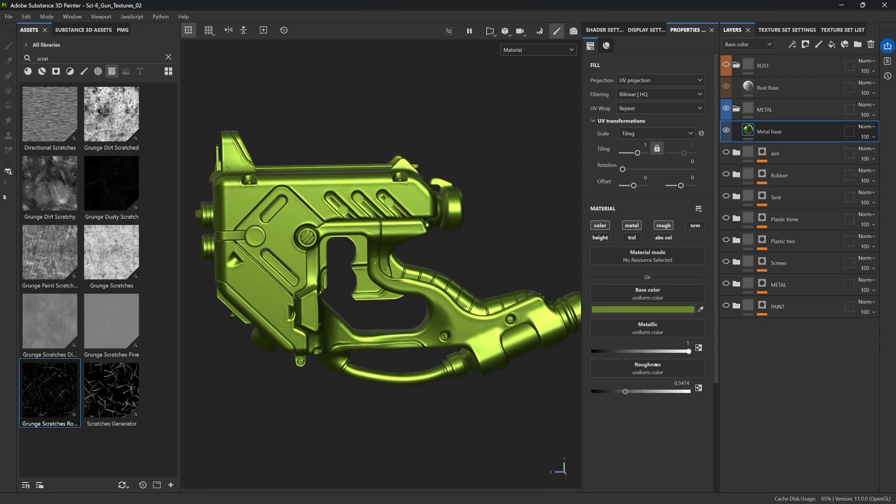
drag(643, 394, 607, 391)
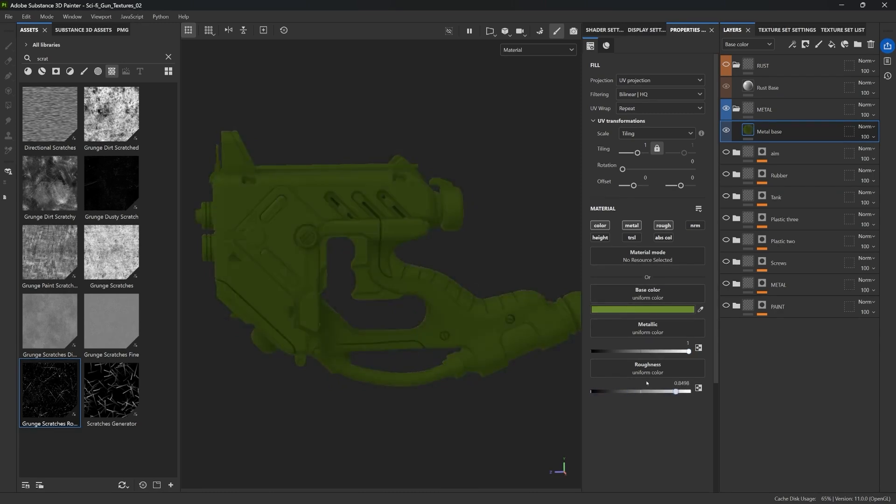
click(639, 391)
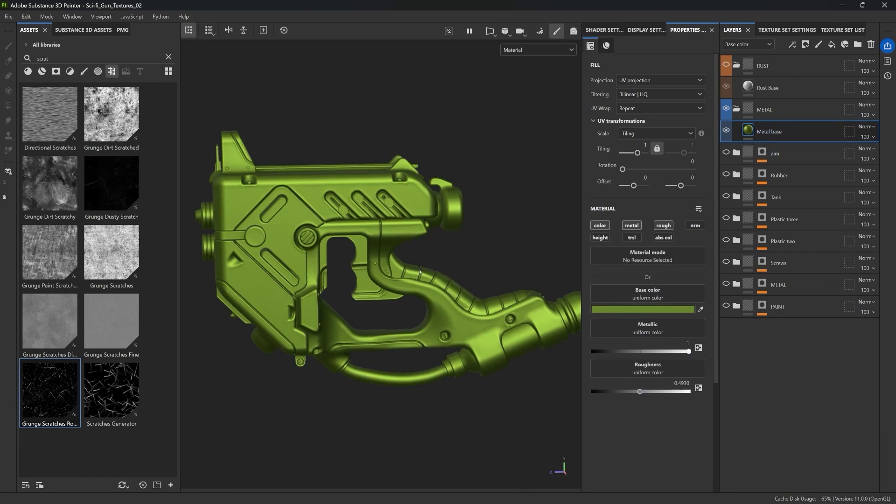
Add a new fill layer above Metal base inside the METAL folder and name it Rough CTRL
click(832, 45)
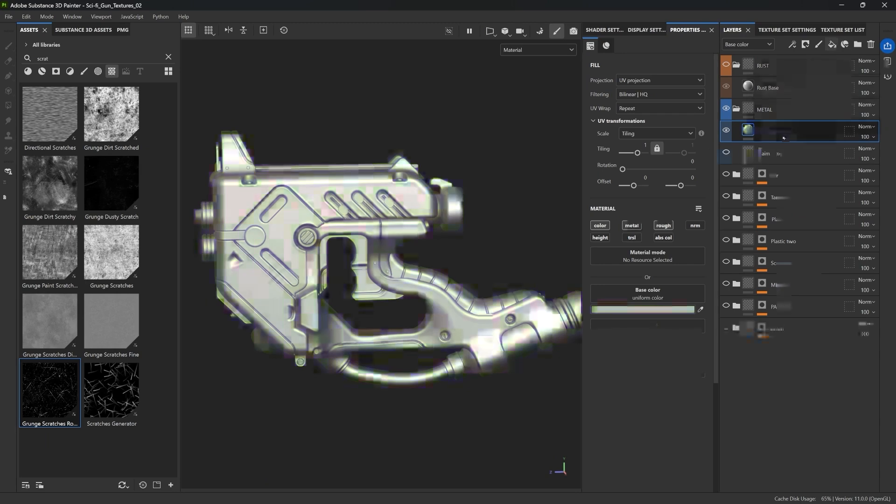
double_click(776, 133)
text(Roug)
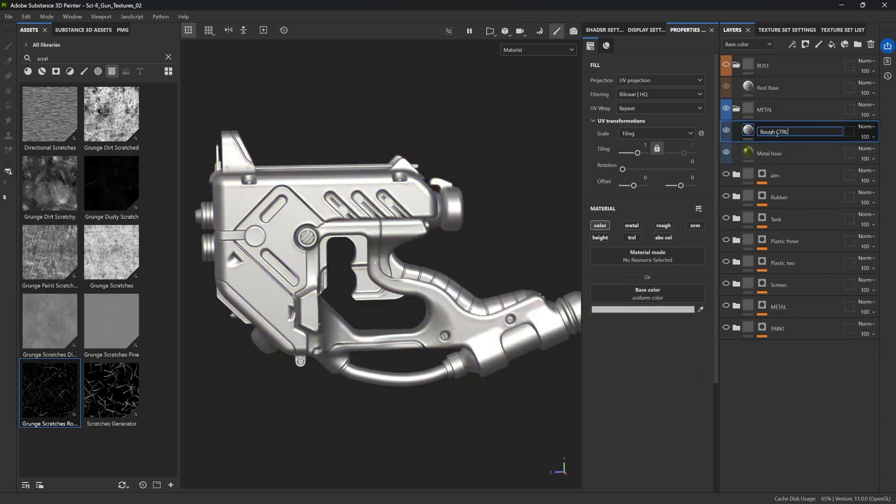
text(h CTRL)
key(Return)
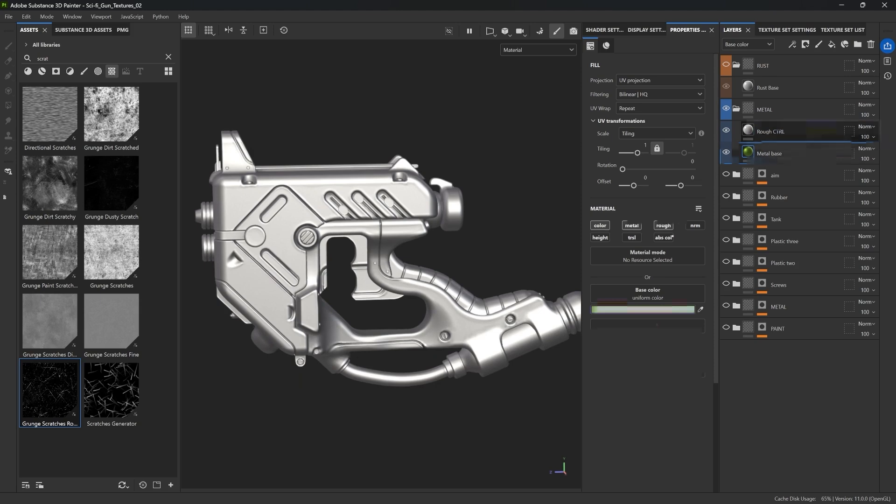
Make Rough CTRL affect only roughness, disabling color, and set its roughness to about 0.46
click(661, 226)
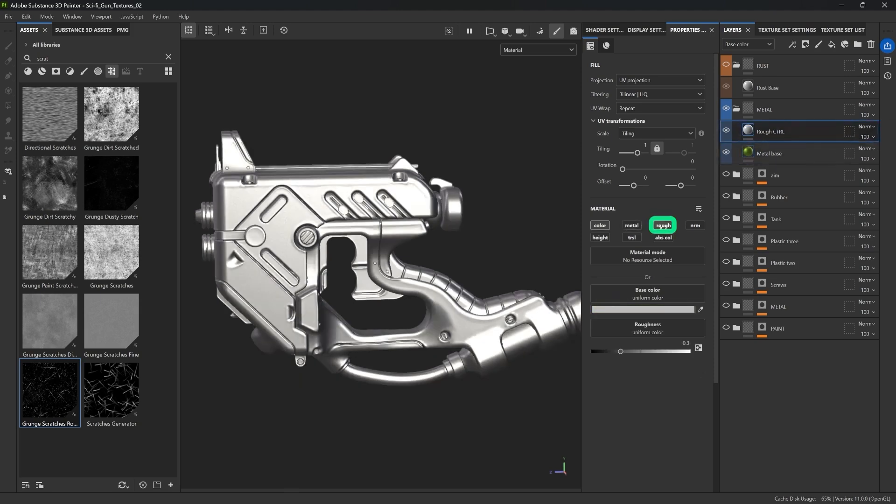
click(608, 226)
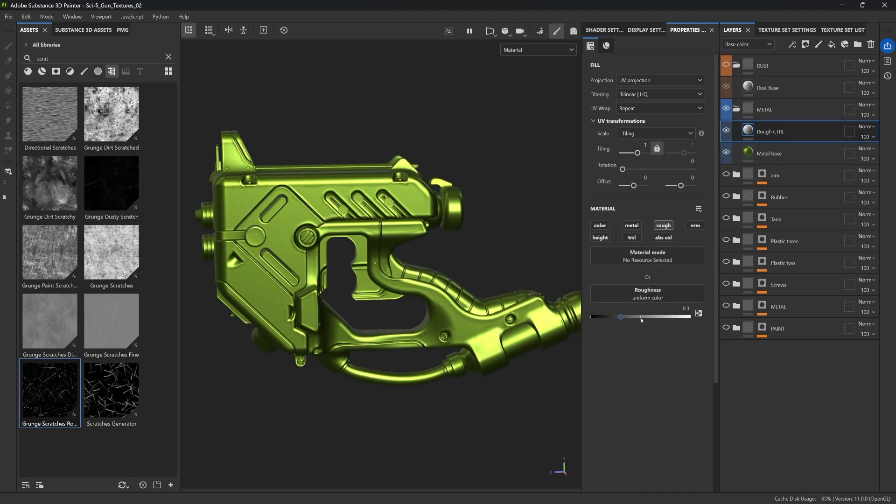
mouse_move(640, 317)
mouse_down()
mouse_move(650, 317)
mouse_move(636, 318)
mouse_up()
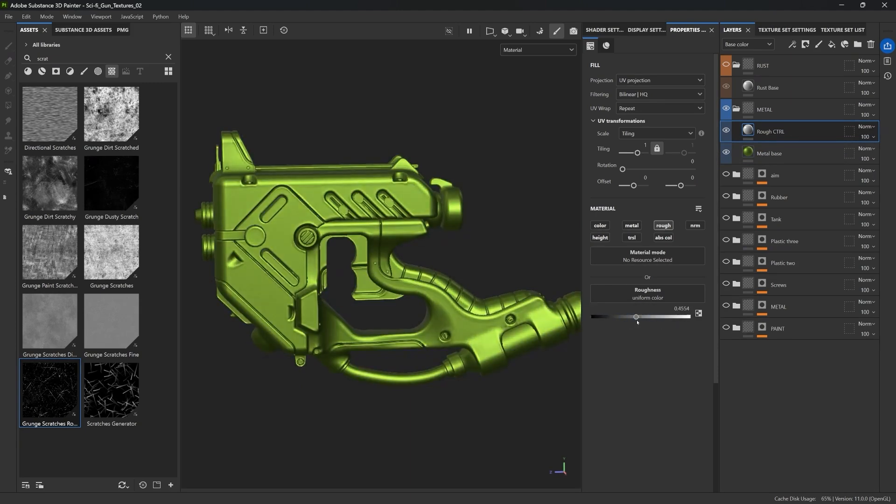
Rename the roughness fill layer Rough VAR and compare its settings with the Metal base layer
double_click(767, 132)
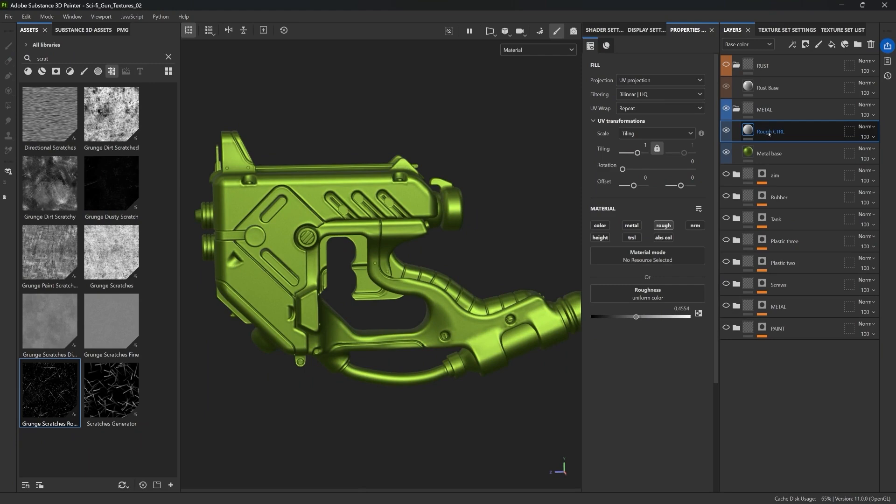
double_click(769, 133)
double_click(817, 130)
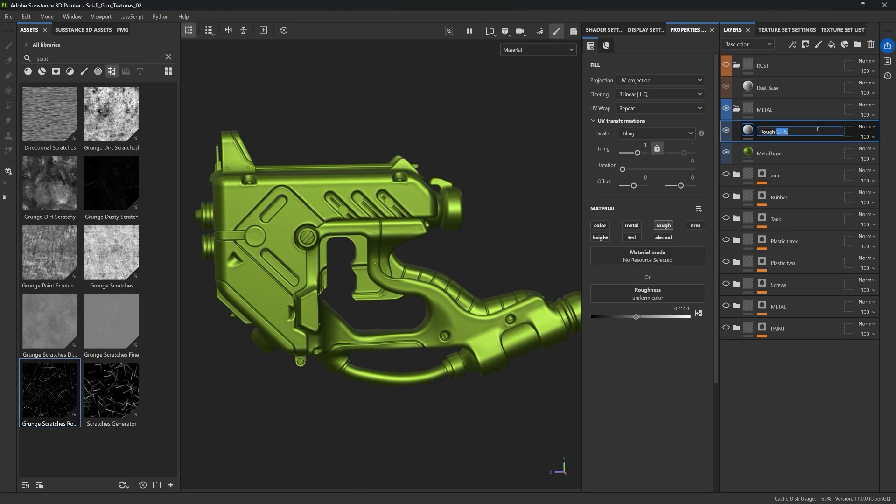
text(VAR)
key(Return)
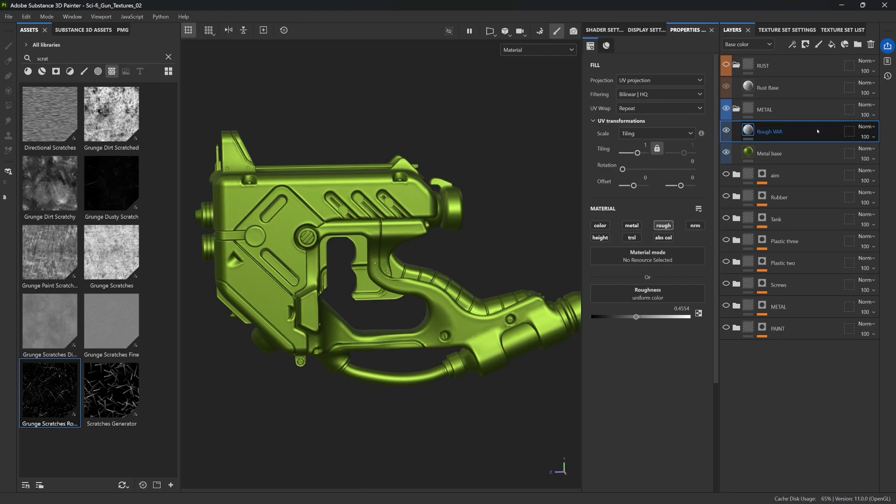
click(767, 154)
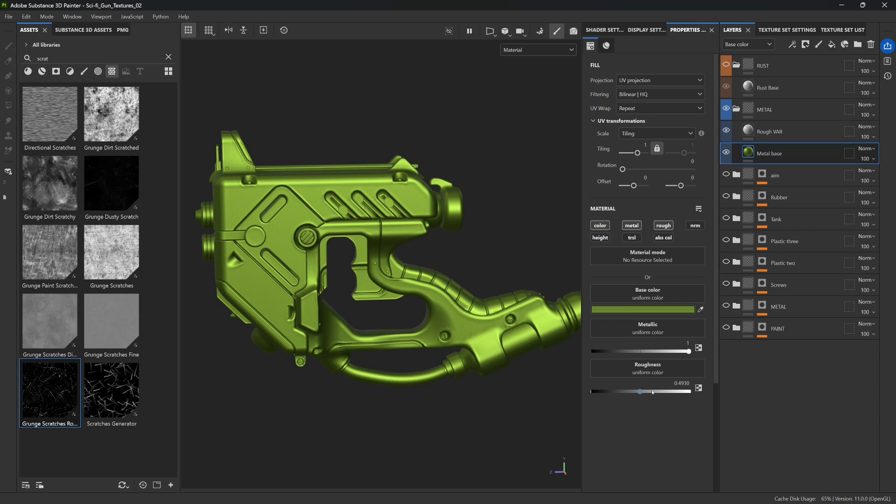
click(797, 134)
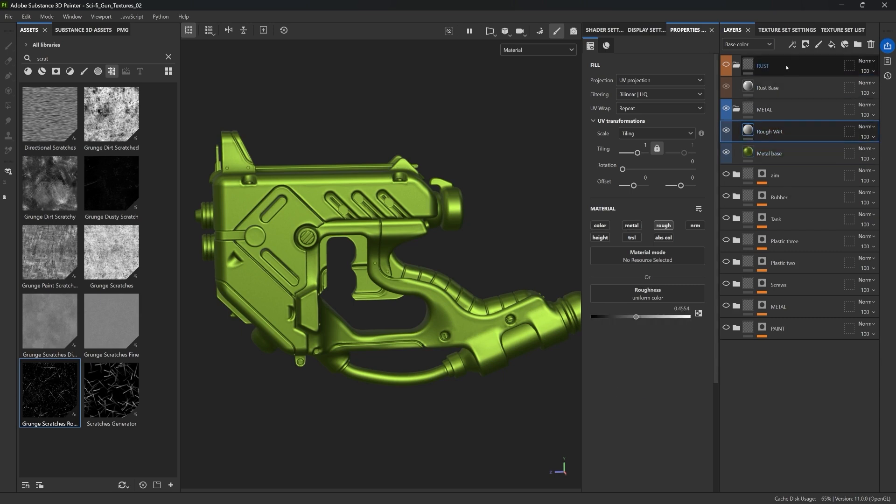
Add a black mask to the Rough VAR layer and add a fill effect inside it
click(805, 44)
click(835, 67)
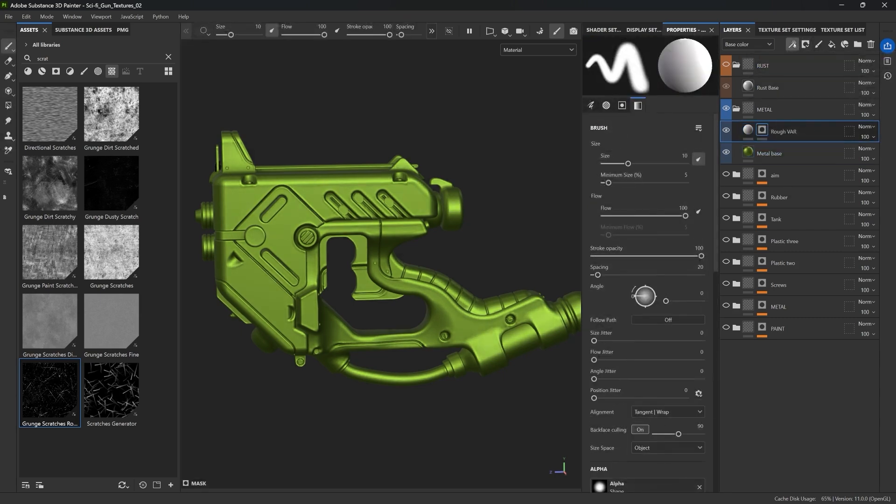
click(792, 44)
click(817, 80)
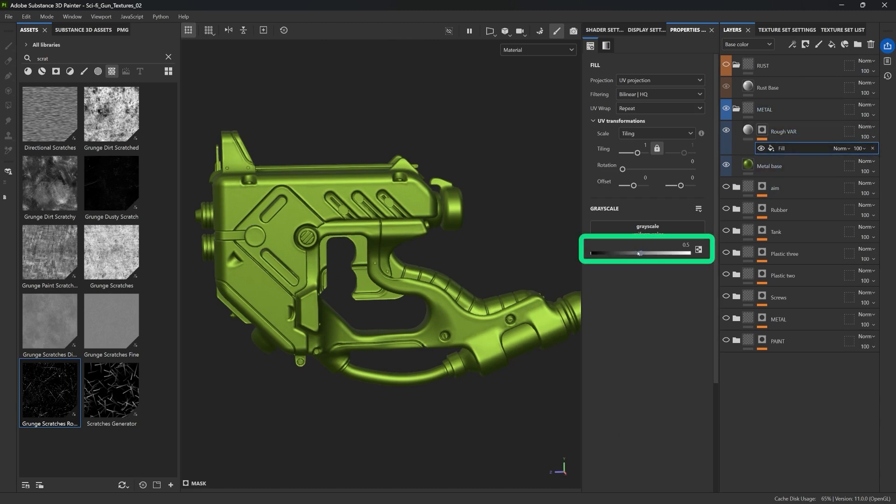
Set the Rough VAR layer's roughness to about 0.52
click(747, 129)
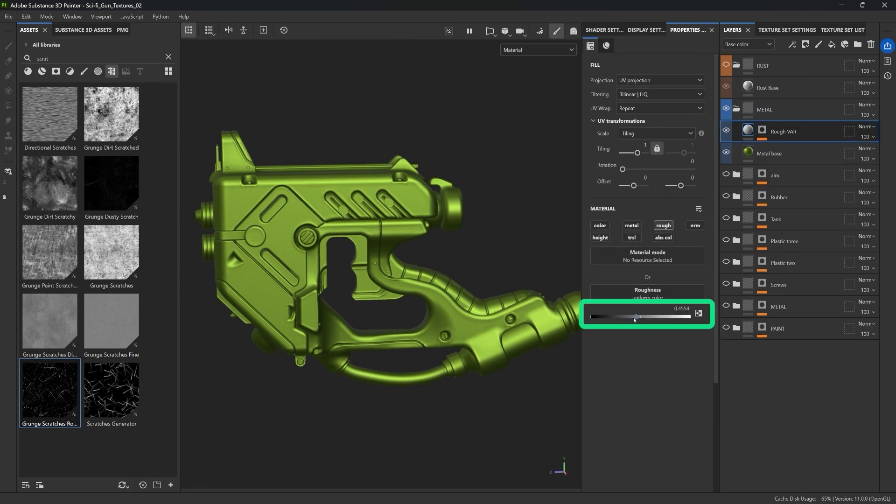
drag(635, 317, 578, 323)
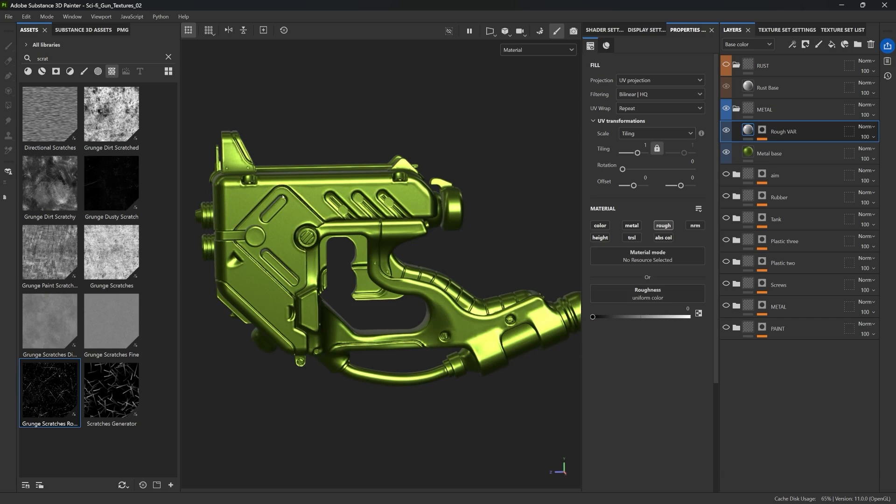
click(762, 130)
click(770, 148)
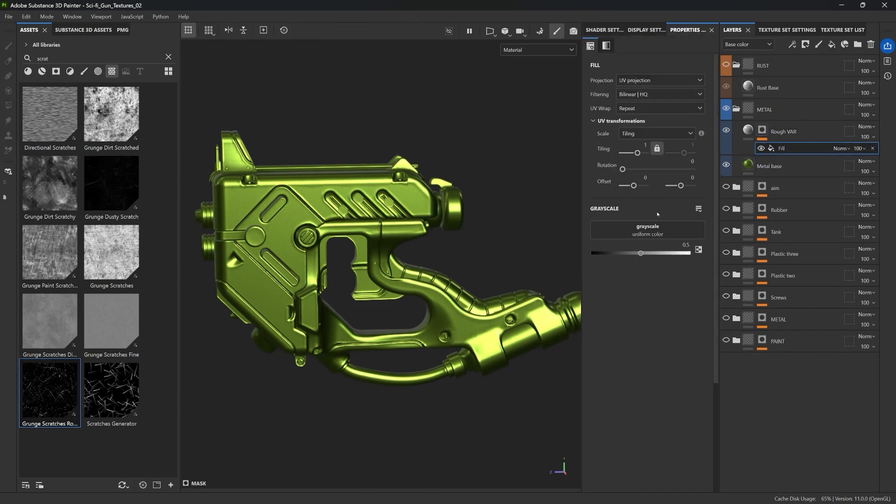
click(754, 134)
click(643, 316)
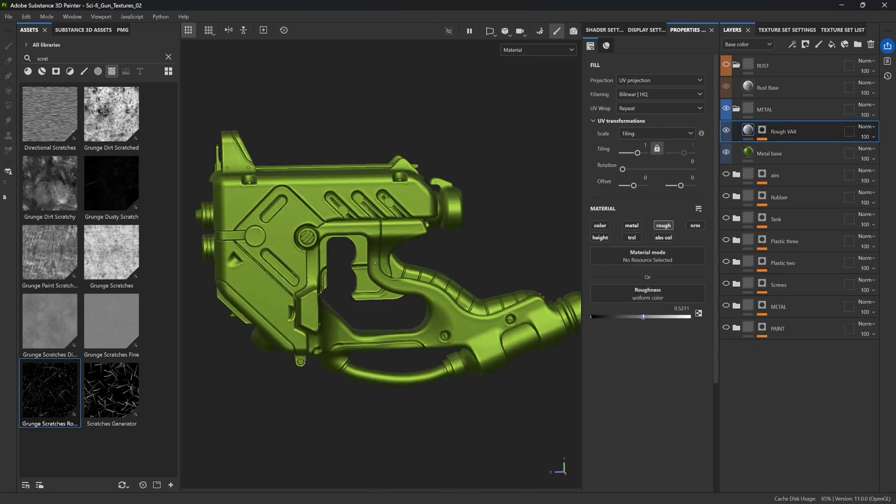
Adjust the mask fill's grayscale value to about 0.51 while viewing the mask channel
click(762, 130)
click(781, 148)
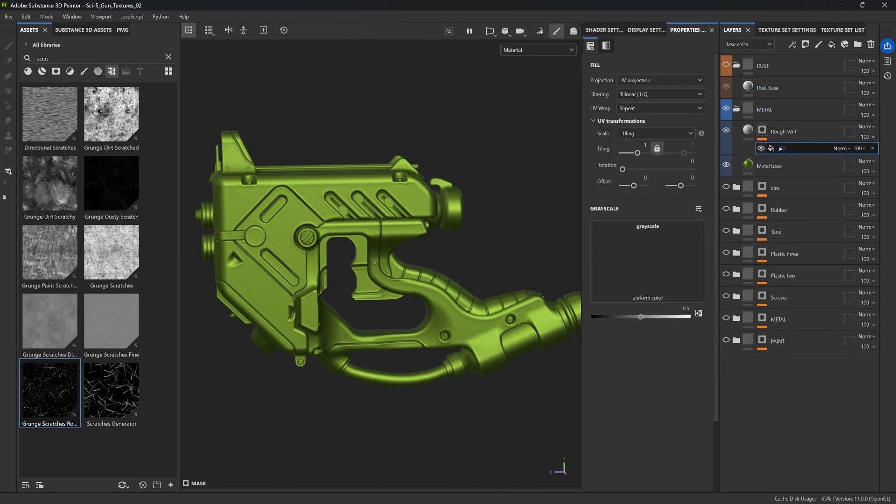
mouse_move(645, 254)
mouse_down()
mouse_move(673, 255)
mouse_move(640, 255)
mouse_up()
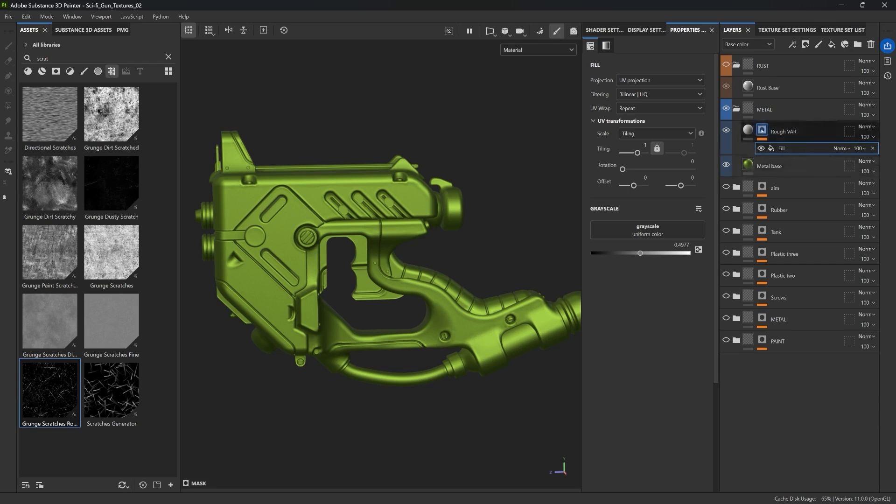
alt+click(762, 130)
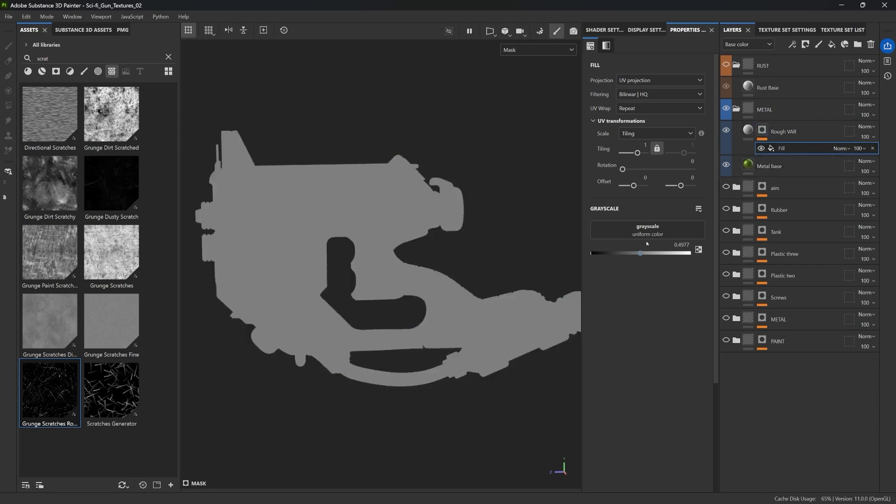
mouse_move(632, 253)
mouse_down()
mouse_move(607, 253)
mouse_move(642, 252)
mouse_up()
click(634, 228)
scroll(636, 296, down, 3)
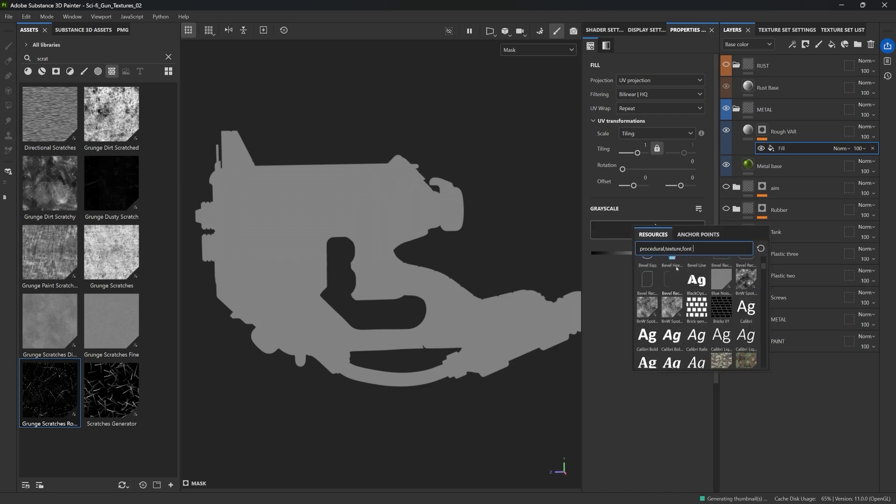
click(549, 272)
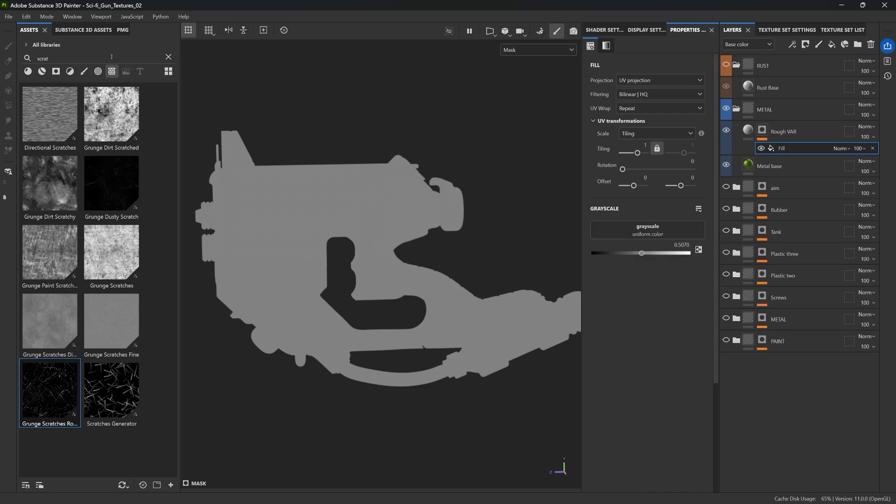
Search the assets for grunge and load Grunge Leak Dirty into the mask fill's grayscale slot
click(73, 56)
key(BackSpace)
key(BackSpace)
key(BackSpace)
key(BackSpace)
key(BackSpace)
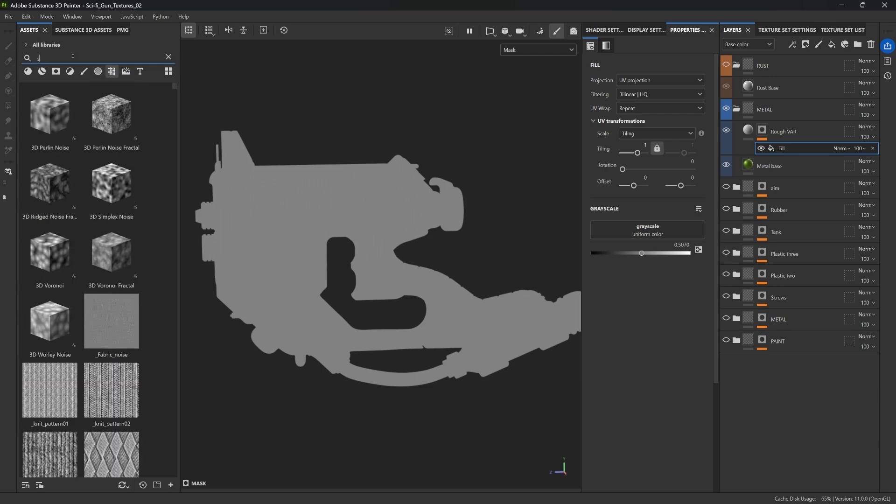
text(grunge)
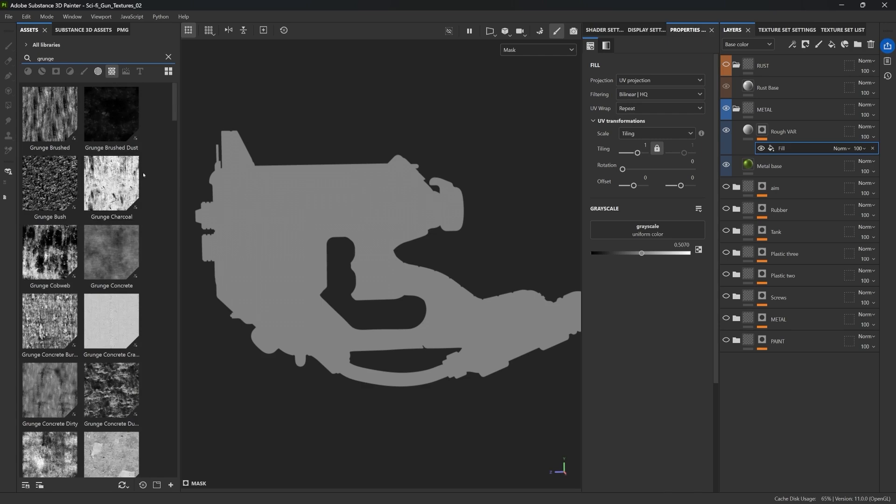
scroll(140, 173, down, 3)
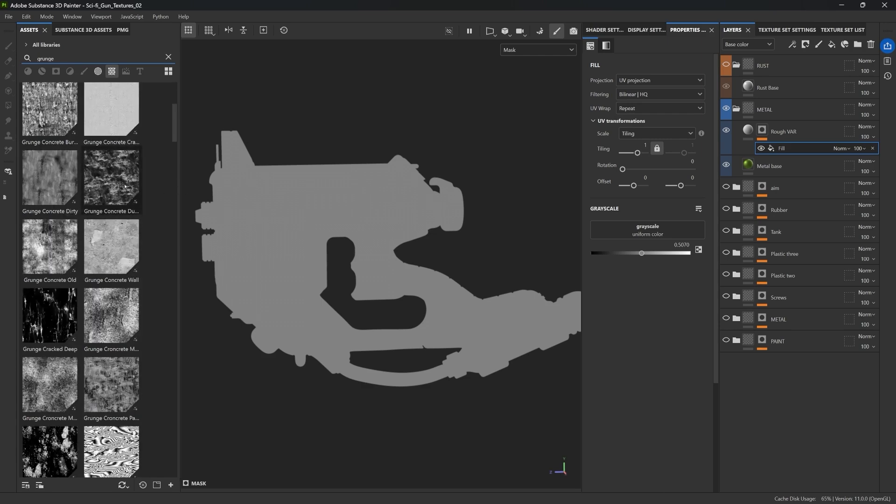
scroll(69, 219, down, 10)
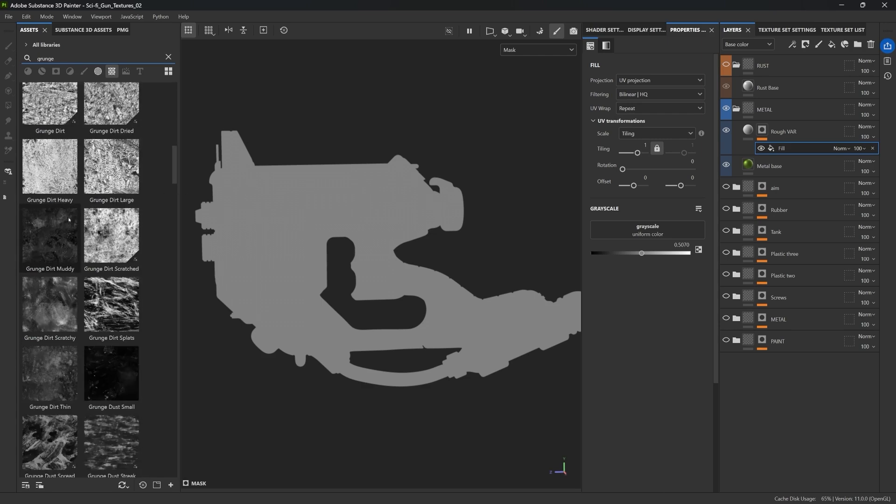
scroll(100, 185, down, 8)
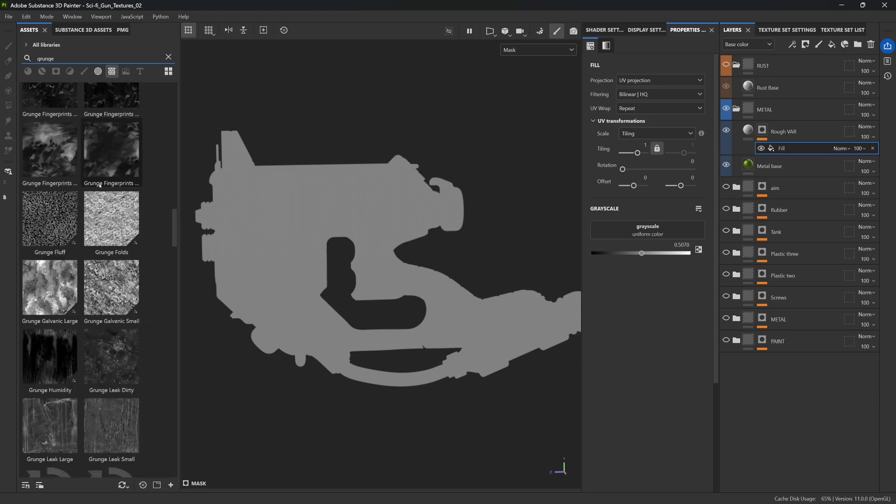
scroll(99, 185, down, 3)
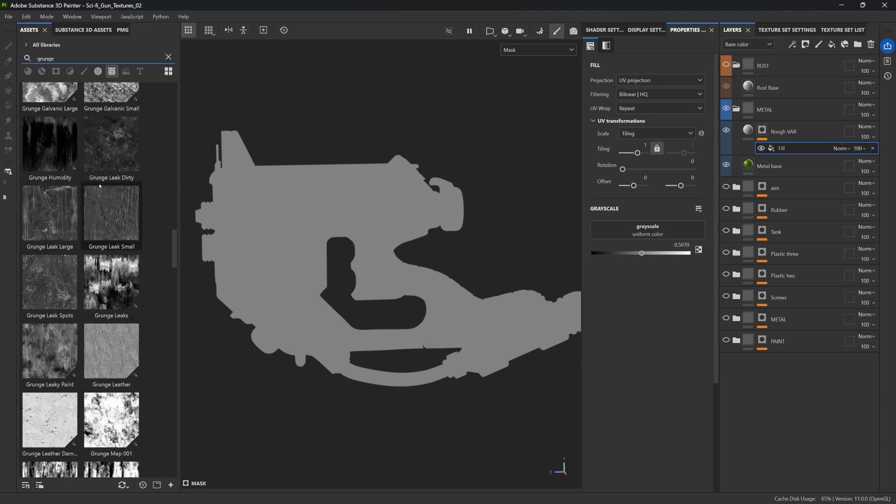
click(134, 148)
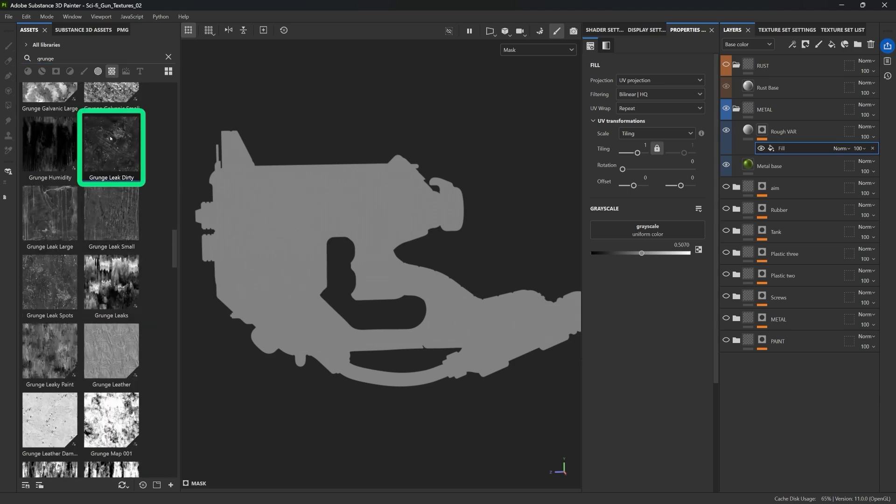
drag(112, 140, 647, 229)
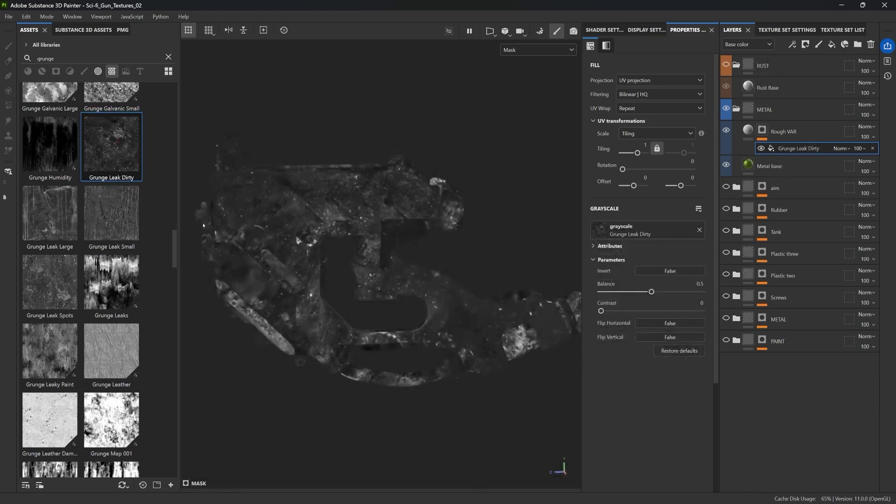
Set the mask fill's tiling to 4, balance to about 0.51 and contrast to about 0.05
alt+drag(353, 188, 377, 188)
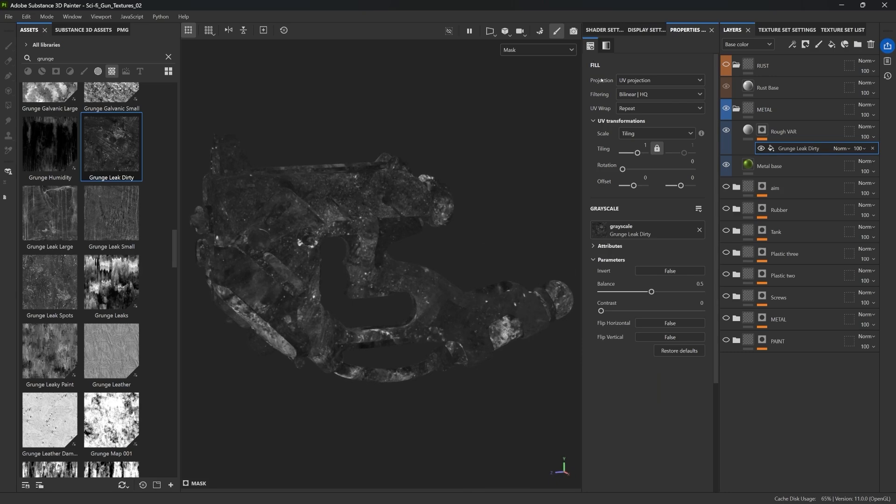
drag(637, 153, 639, 153)
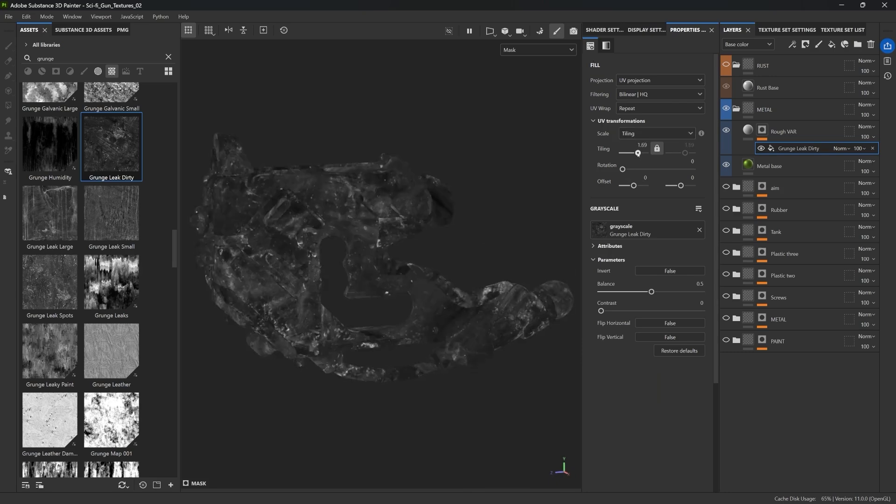
alt+drag(400, 225, 408, 192)
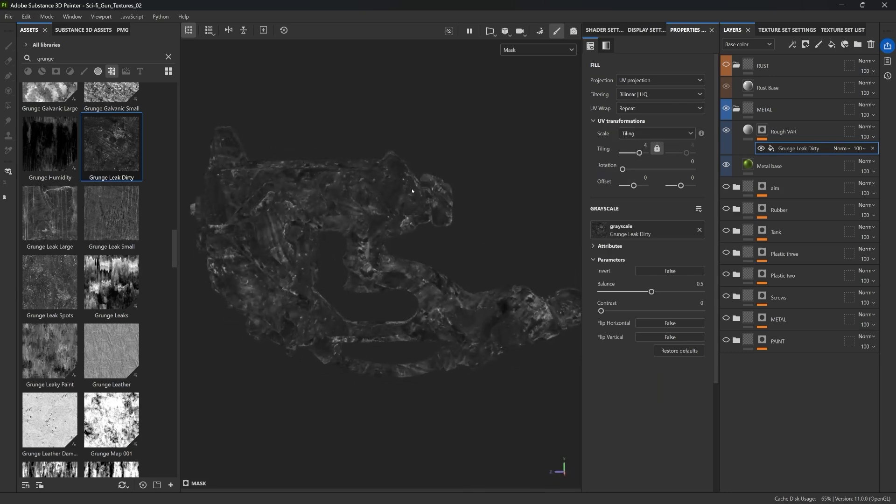
mouse_move(652, 292)
mouse_down()
mouse_move(663, 291)
mouse_move(652, 292)
mouse_up()
drag(602, 312, 606, 313)
Enable color on Rough VAR and set its base color to red to preview the mask
click(748, 129)
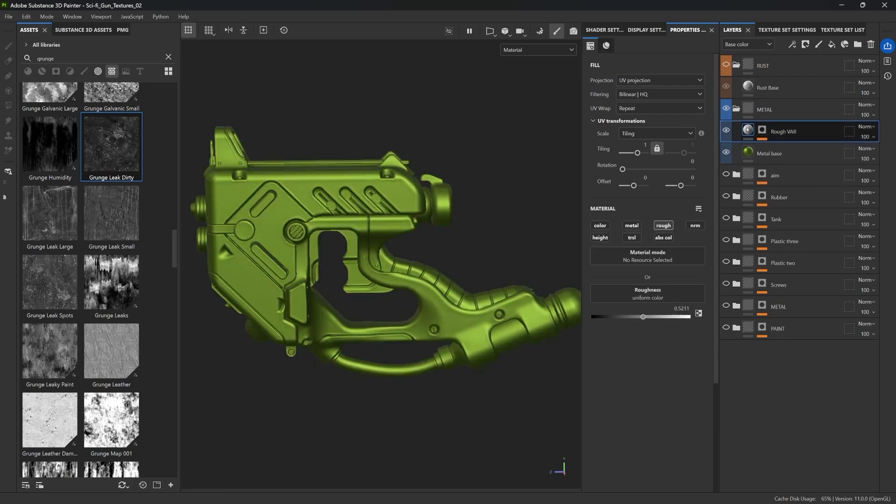
click(600, 226)
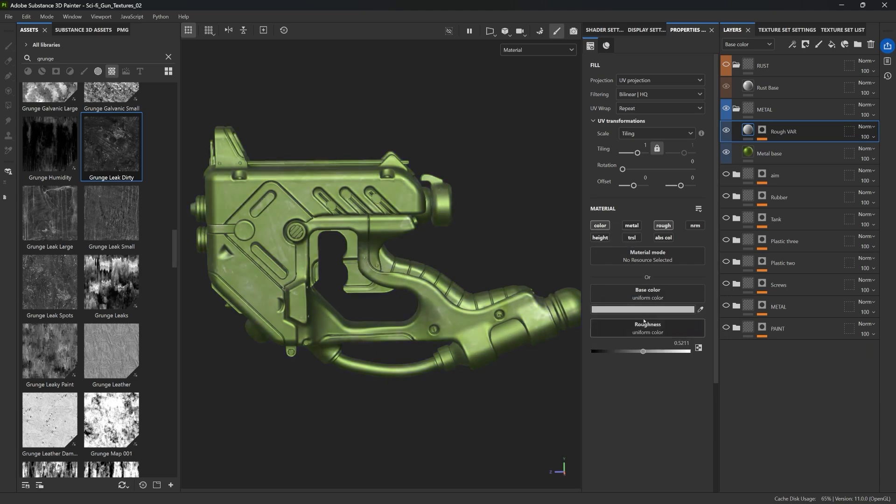
click(643, 309)
click(785, 363)
click(799, 323)
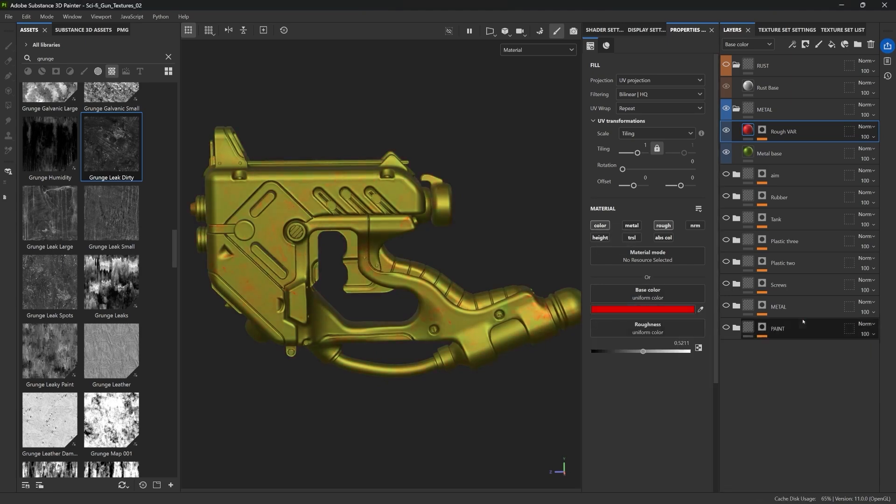
scroll(404, 198, up, 5)
scroll(404, 199, up, 2)
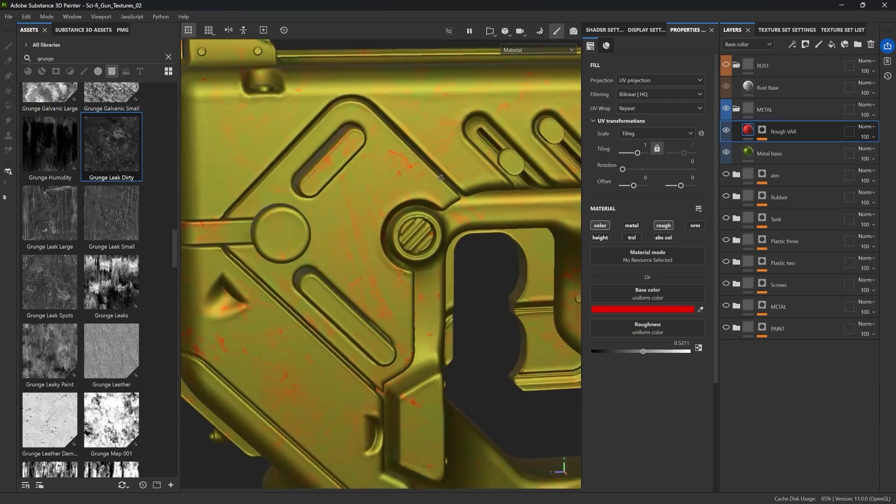
Set the mask fill's balance to 0.5, contrast to about 0.27 and tiling to about 0.79
alt+click(762, 130)
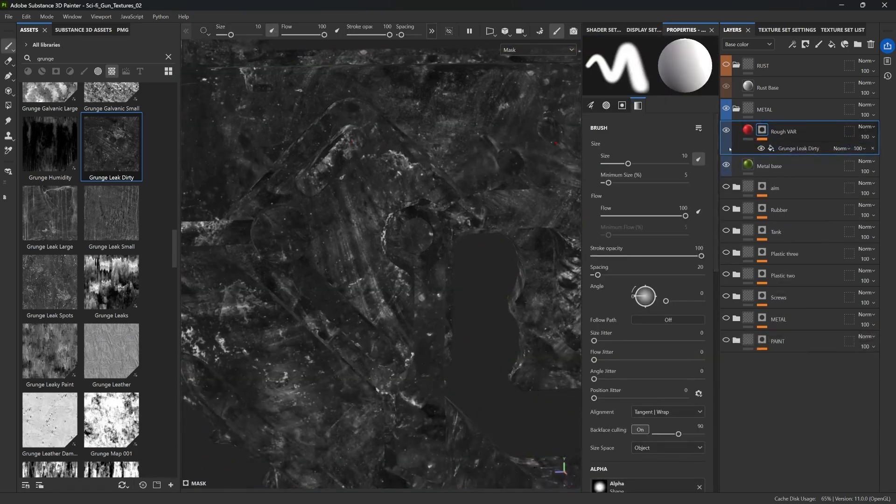
click(756, 133)
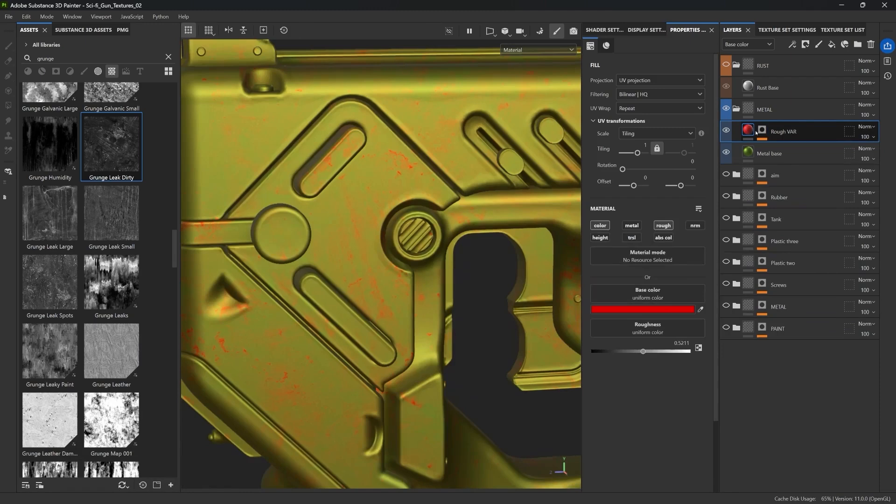
click(762, 130)
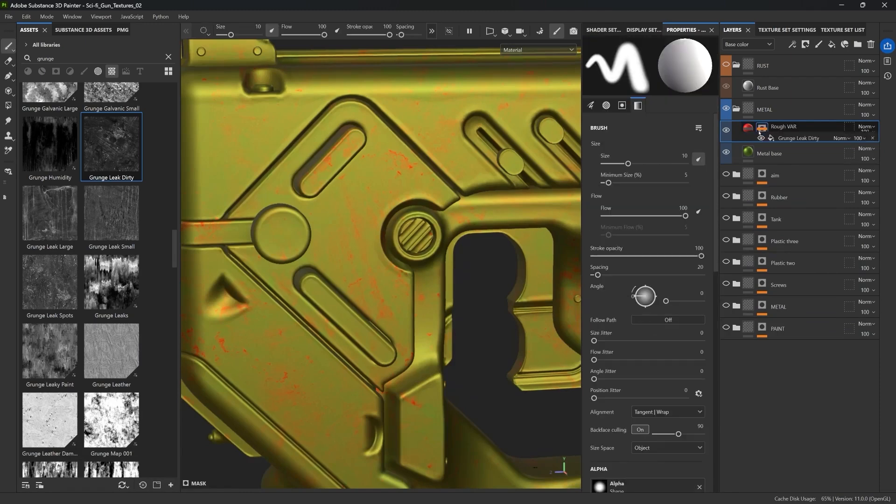
click(787, 149)
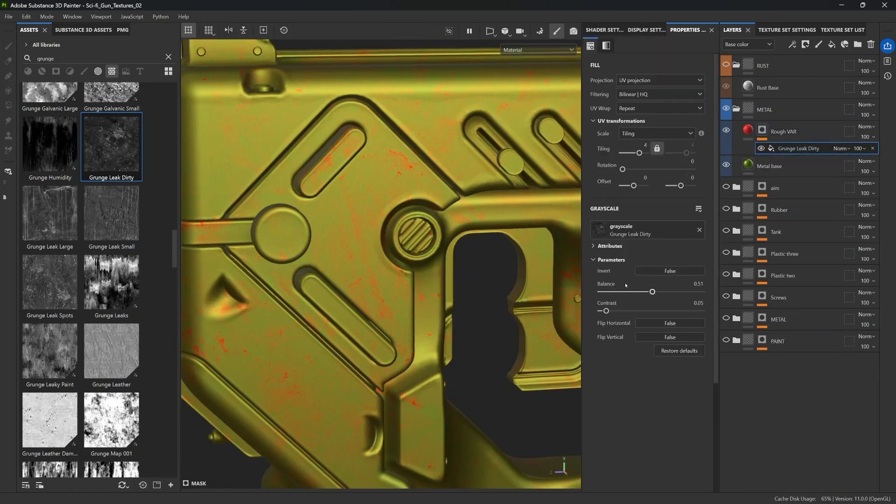
drag(652, 292, 620, 311)
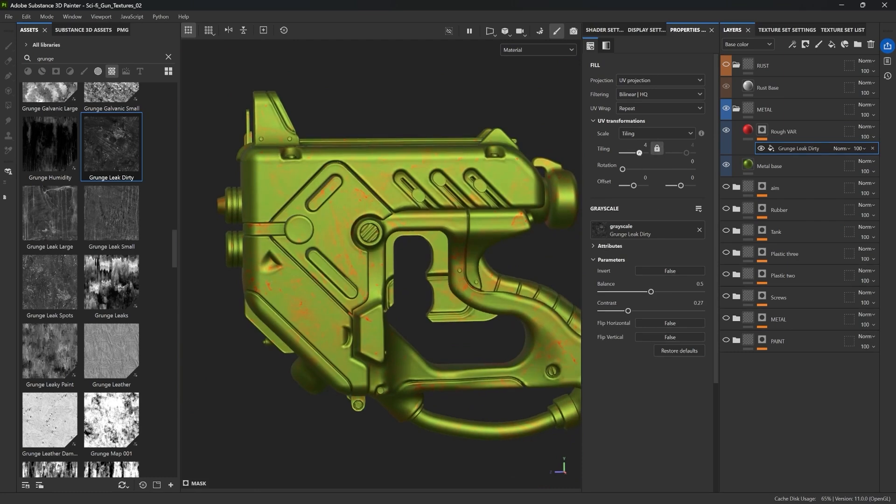
drag(639, 153, 637, 153)
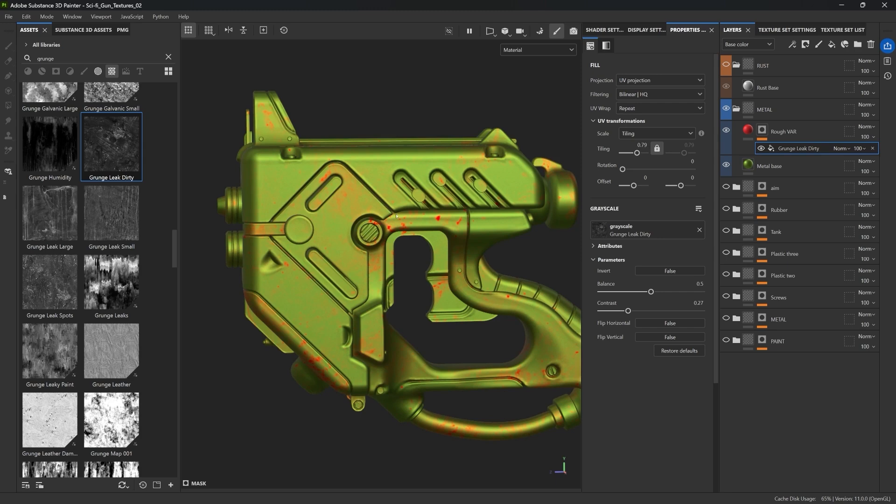
mouse_move(750, 132)
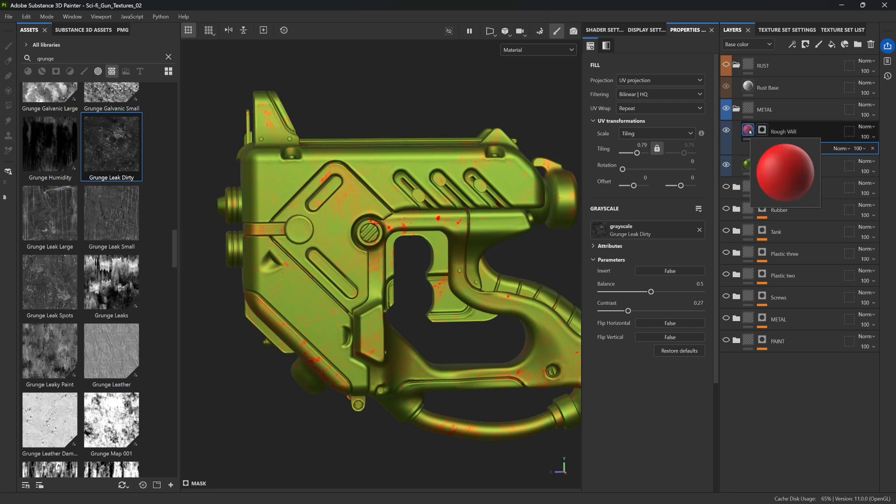
Disable color on Rough VAR and lower its roughness to about 0.31
click(749, 132)
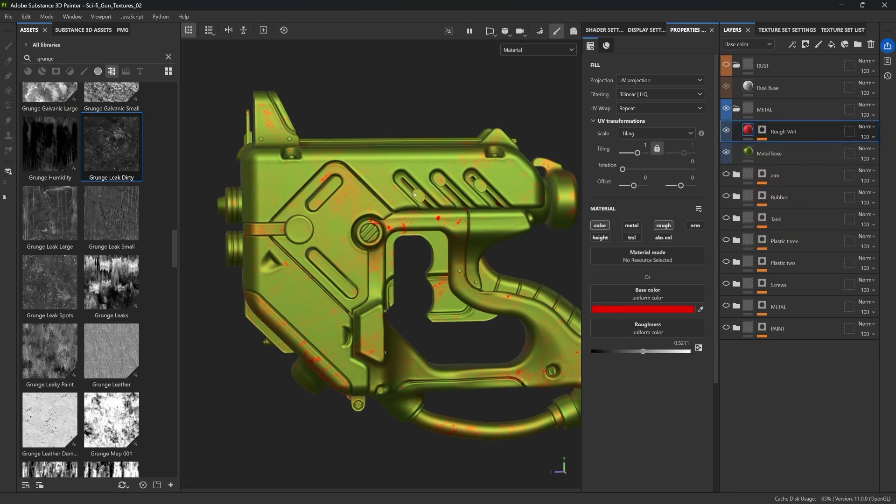
click(601, 226)
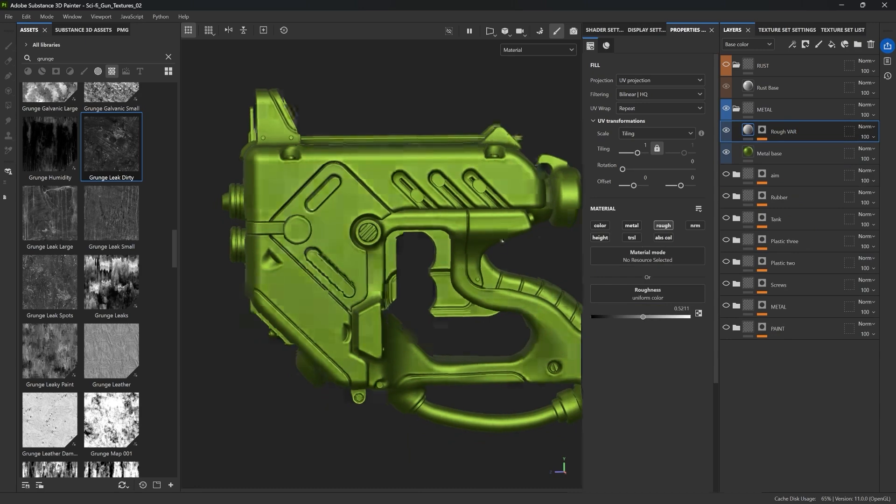
scroll(547, 289, up, 3)
drag(642, 316, 613, 316)
middle_drag(448, 247, 469, 216)
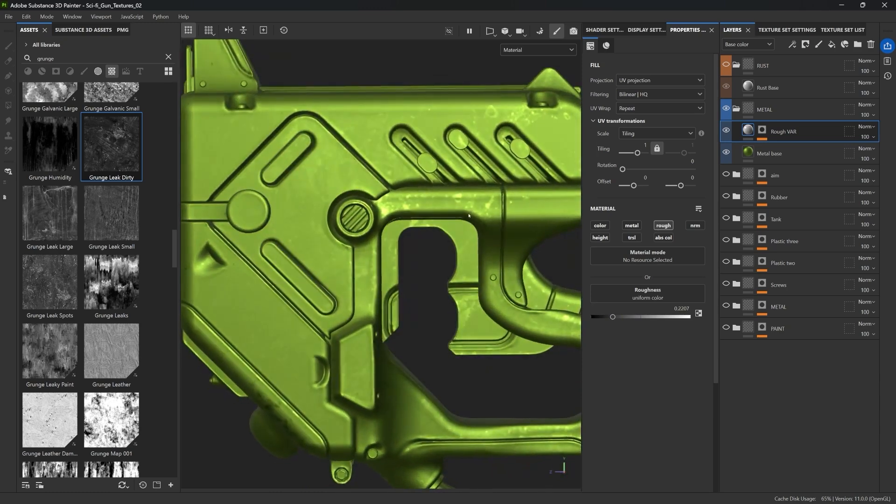
scroll(462, 213, down, 5)
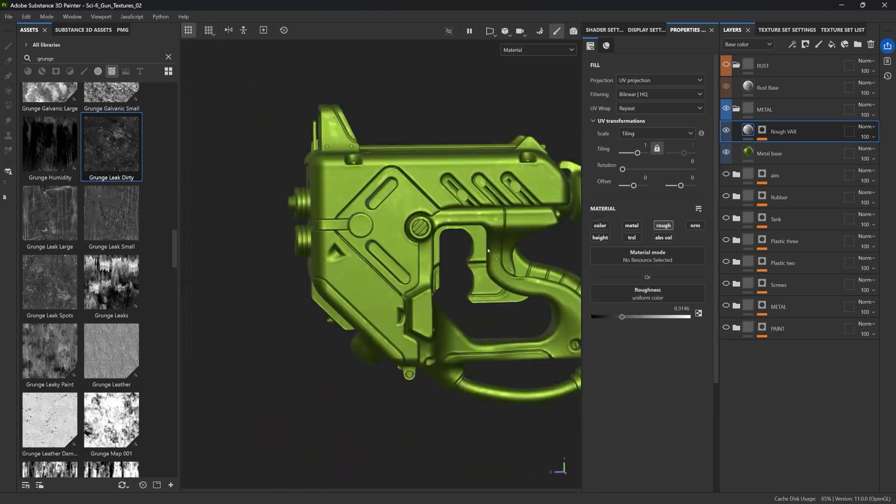
Toggle the Rough VAR layer's visibility off and on and orbit the gun to compare the roughness variation
click(726, 130)
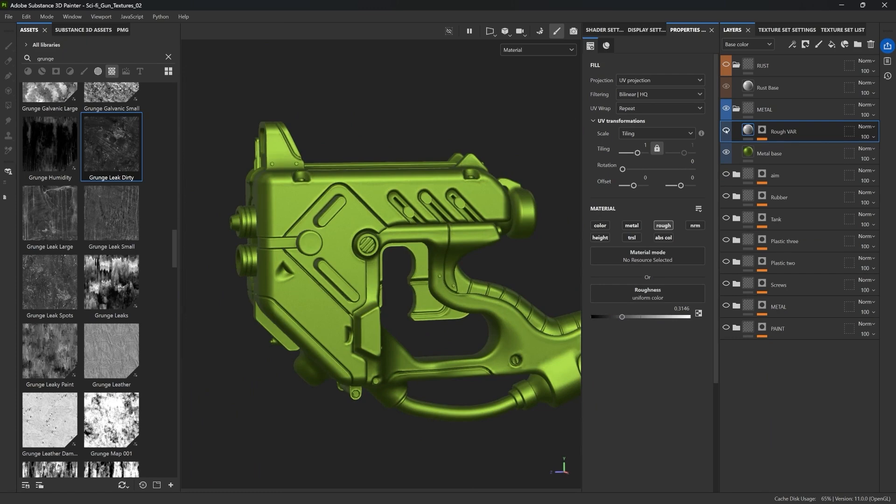
click(726, 130)
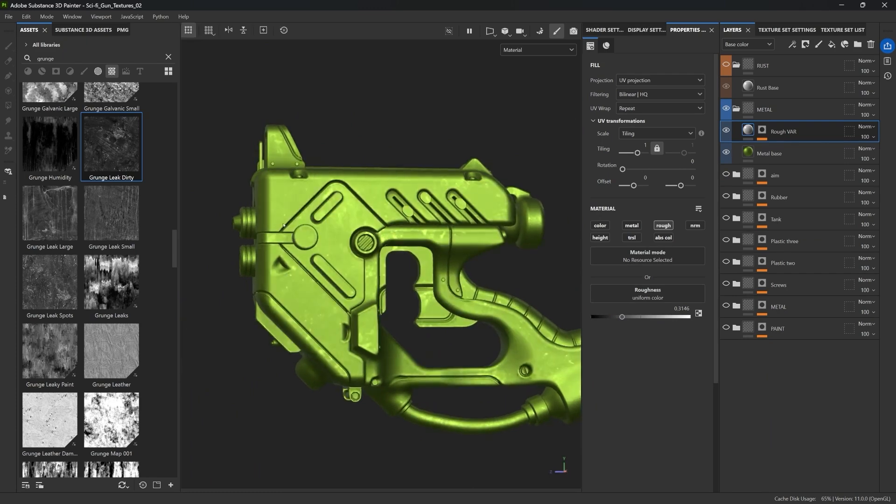
alt+drag(457, 224, 394, 223)
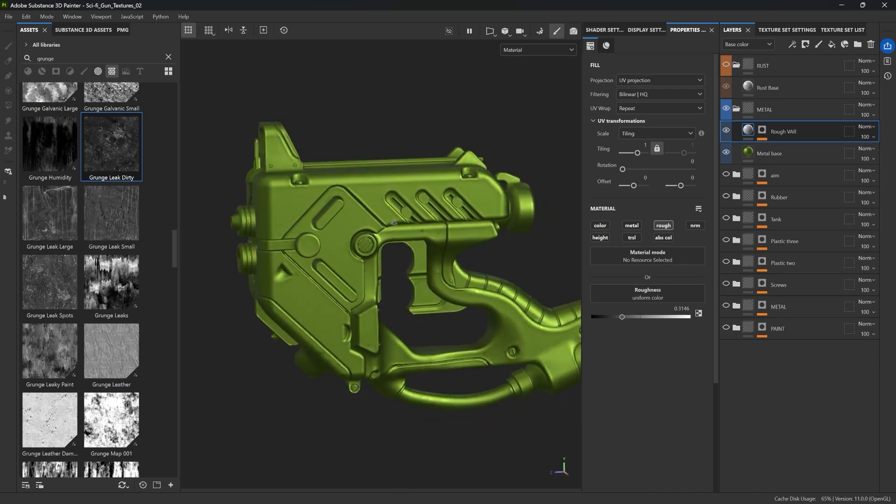
shift+right_drag(426, 228, 408, 214)
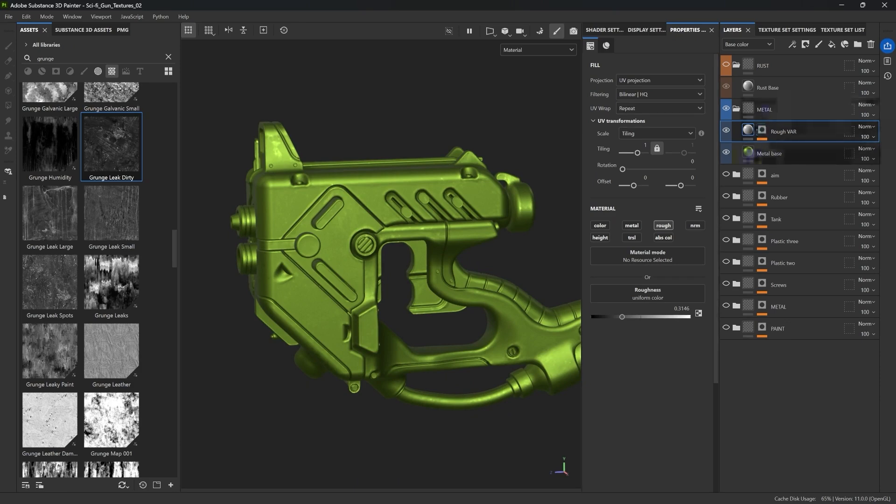
Set the Metal base fill's base color to a dark grey, 7A7D74
mouse_move(749, 154)
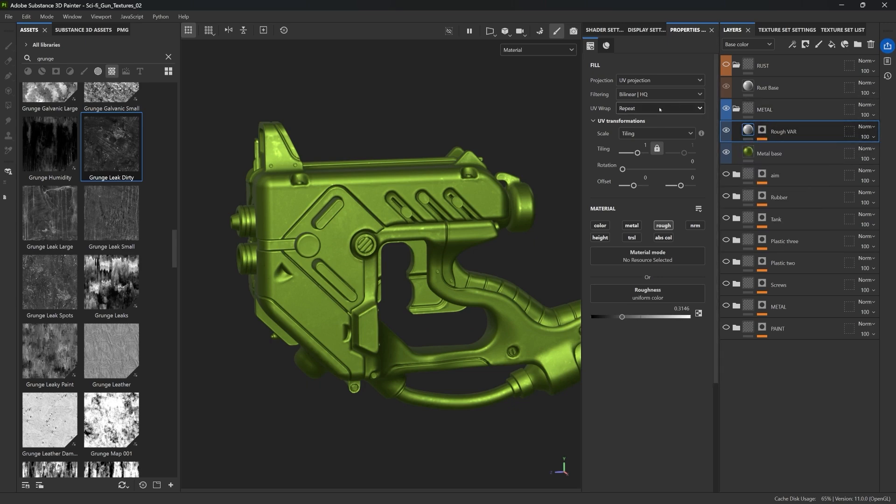
click(759, 154)
click(649, 310)
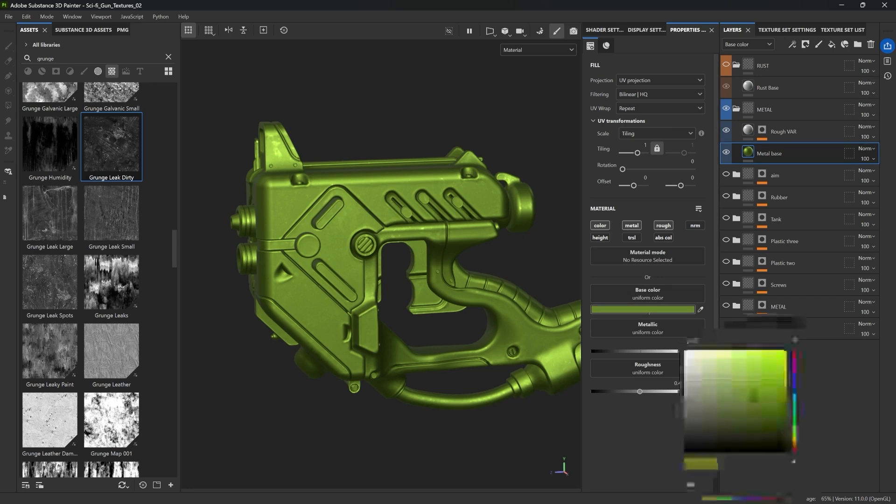
mouse_move(750, 398)
mouse_down()
mouse_move(690, 394)
mouse_move(691, 402)
mouse_up()
alt+drag(397, 223, 393, 217)
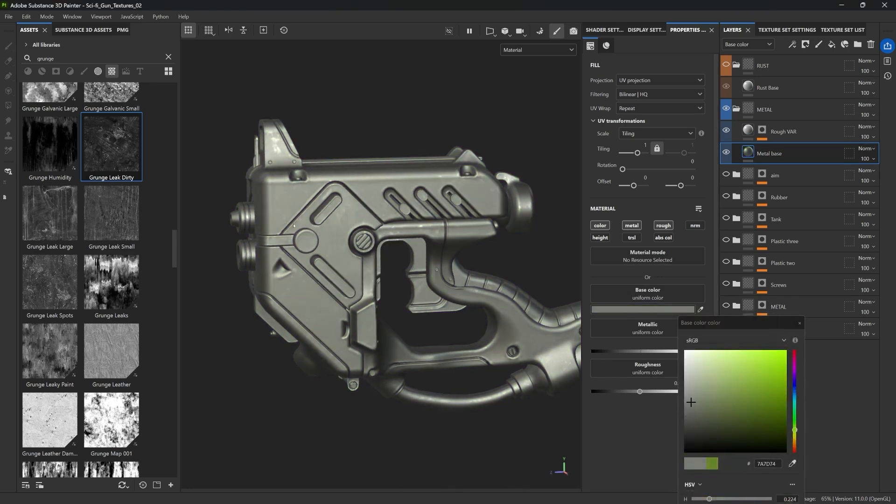
shift+right_drag(393, 217, 375, 217)
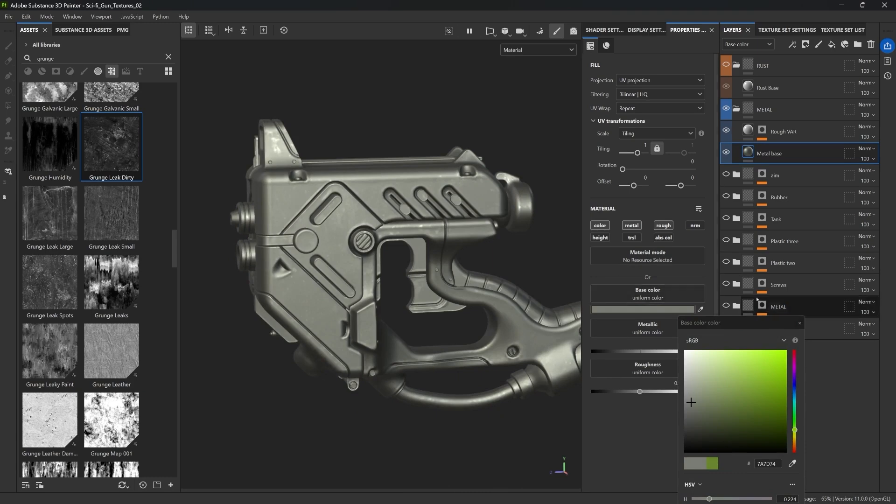
click(799, 323)
Collapse the METAL folder, select the Rust Base fill and enable its metal and rough channels
click(737, 109)
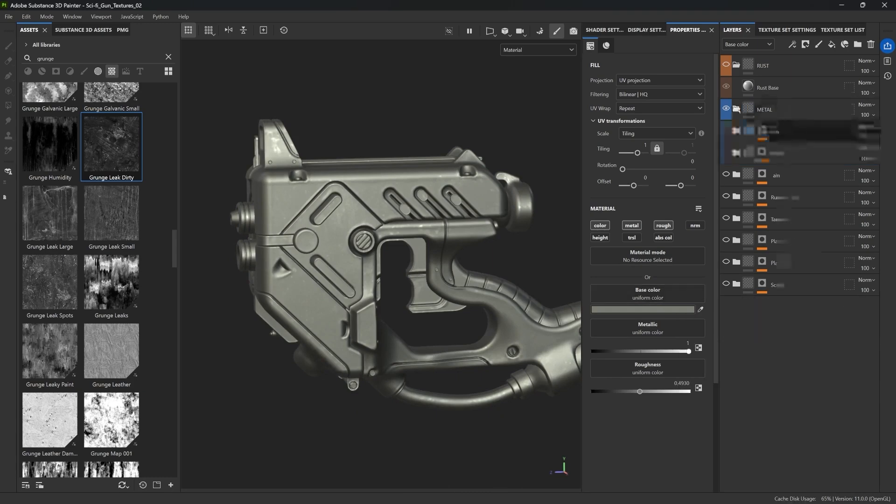
click(772, 85)
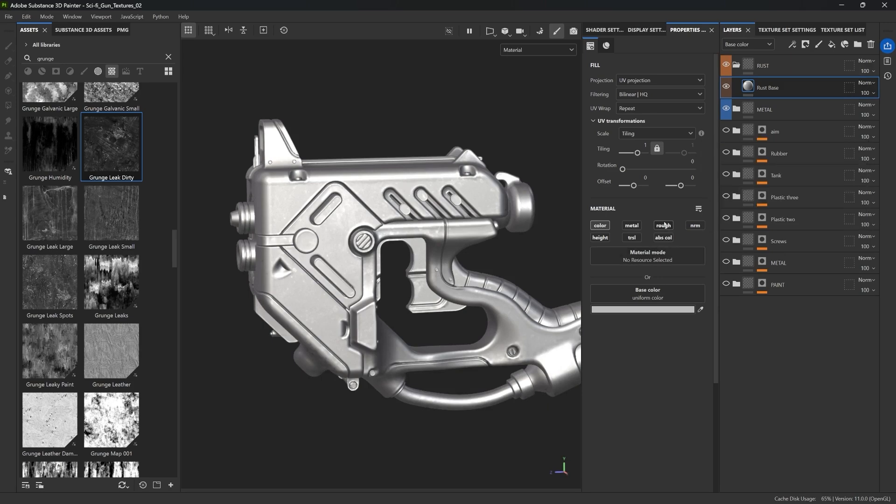
click(632, 226)
click(662, 226)
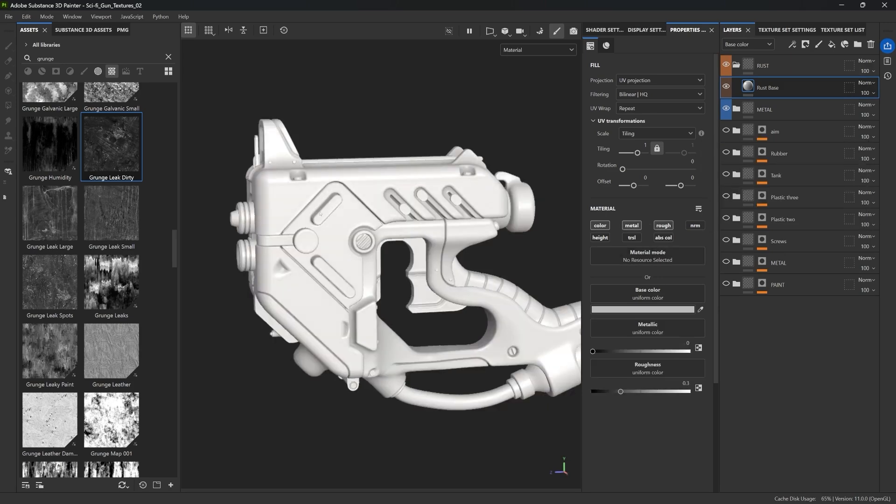
alt+drag(320, 214, 337, 241)
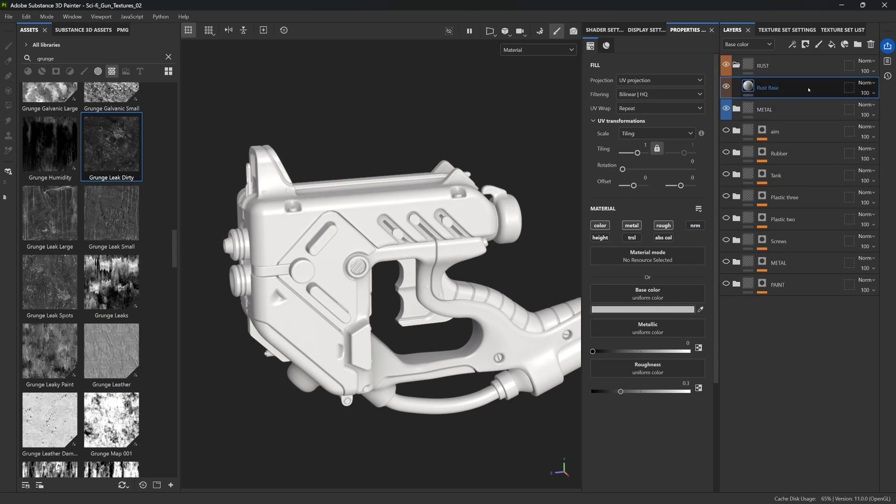
Set Rust Base's base color to an orange-brown, 7F481C, and raise its roughness to about 0.81
click(643, 310)
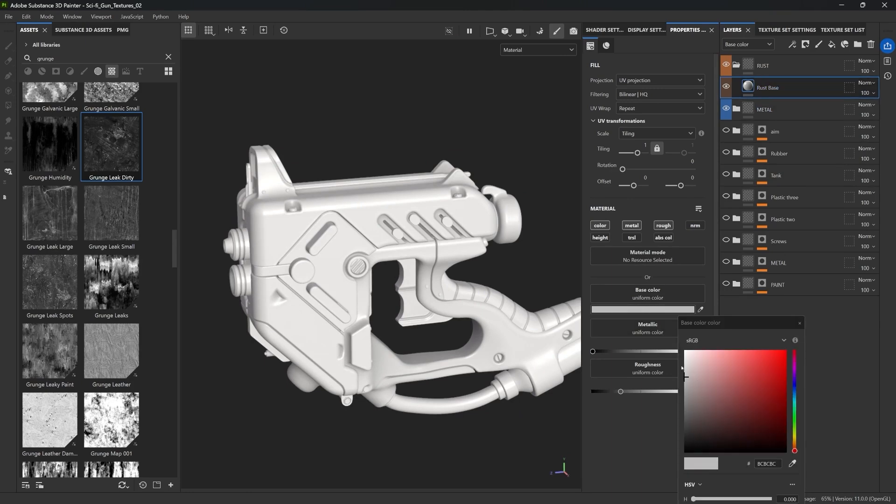
click(725, 389)
drag(794, 451, 794, 445)
drag(752, 393, 763, 402)
click(800, 323)
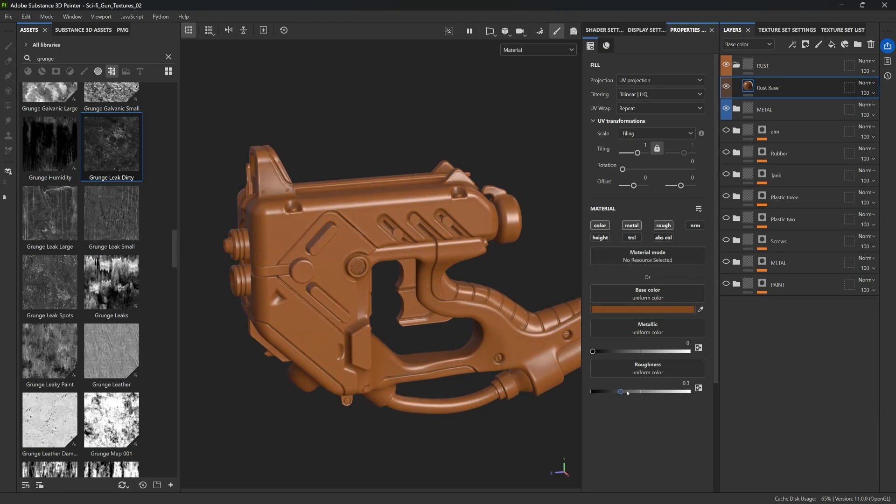
drag(621, 391, 674, 392)
mouse_move(486, 250)
alt+mouse_down()
mouse_move(482, 215)
mouse_move(482, 247)
mouse_move(482, 236)
alt+mouse_up()
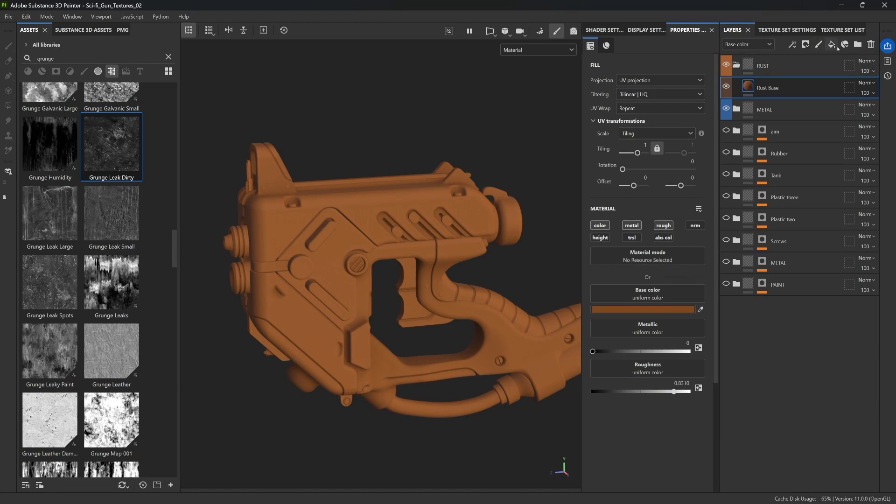
Duplicate the Rust Base fill layer
click(832, 44)
key(Delete)
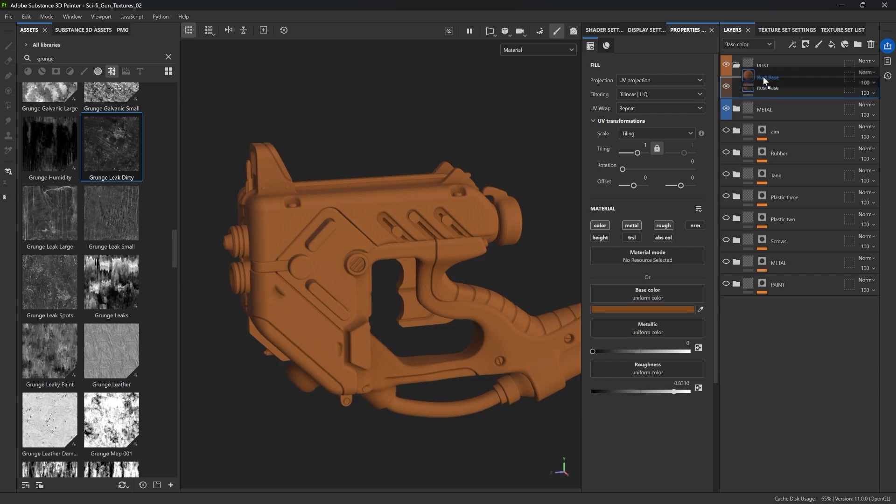
key(ctrl+d)
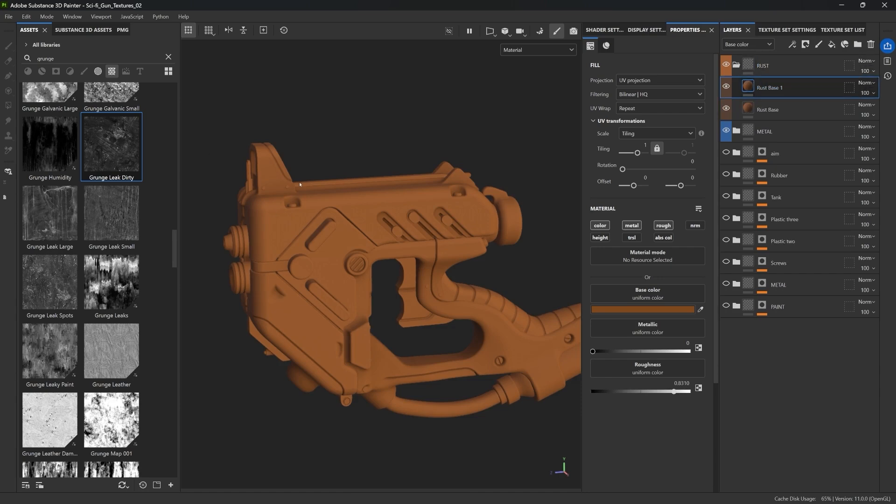
Set Rust Base 1's base color to a darker ochre brown and enable its height channel
click(654, 309)
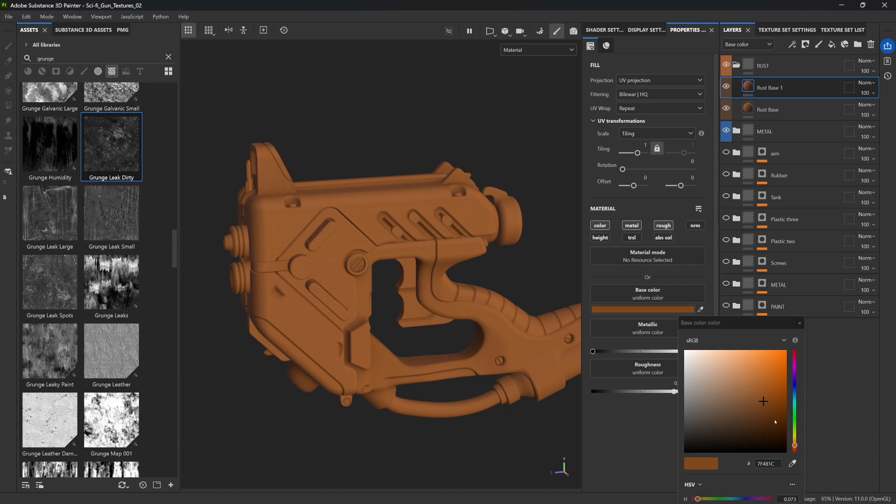
drag(794, 445, 796, 441)
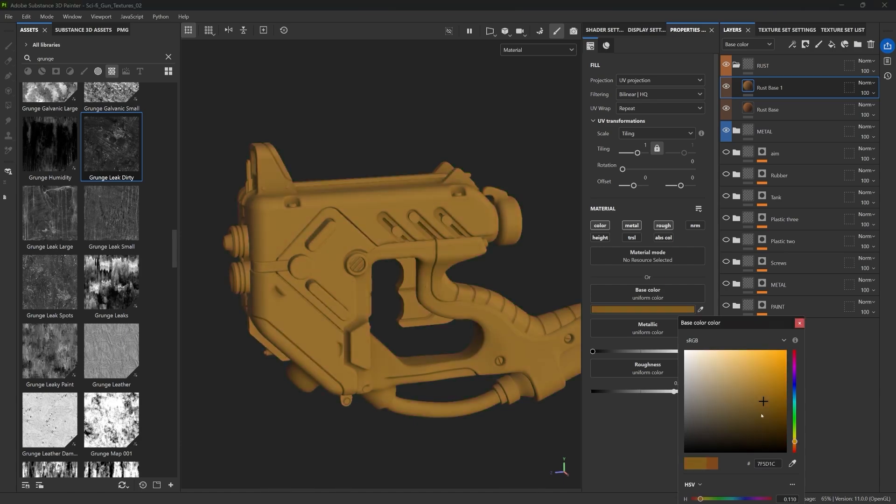
click(762, 416)
click(799, 323)
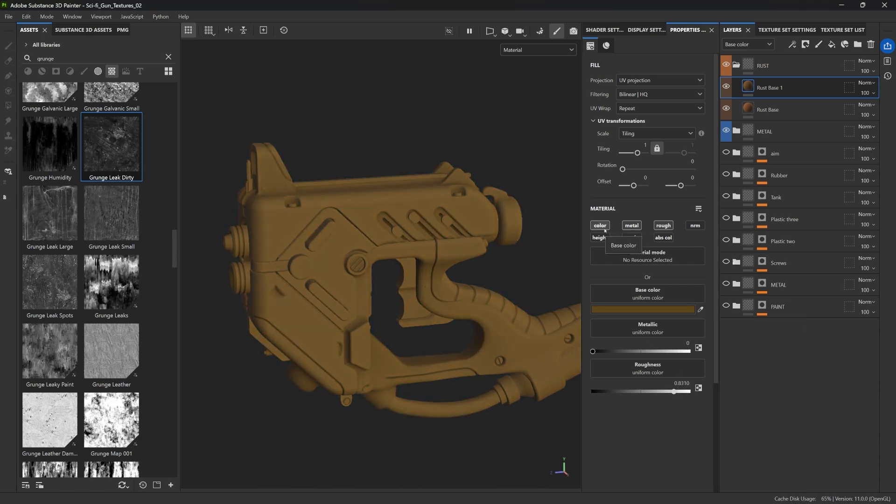
click(600, 237)
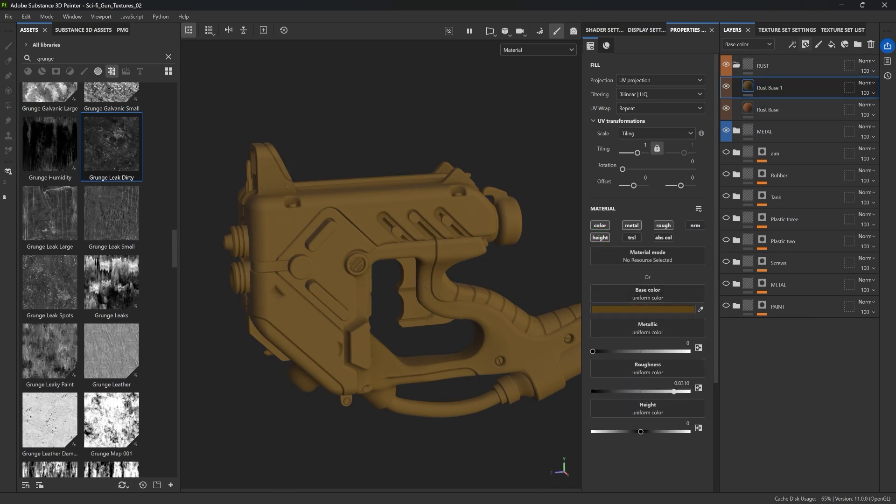
Add a black mask to Rust Base 1 and insert a fill effect into it
click(805, 44)
click(826, 69)
click(792, 44)
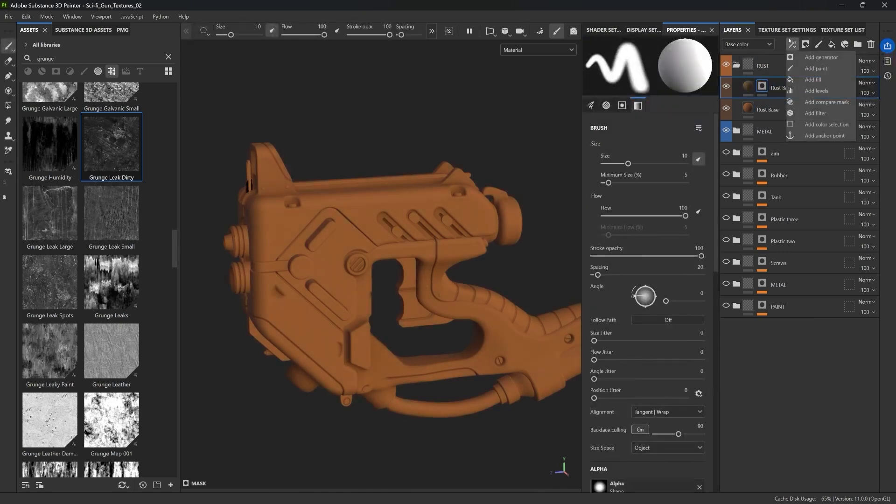
click(812, 79)
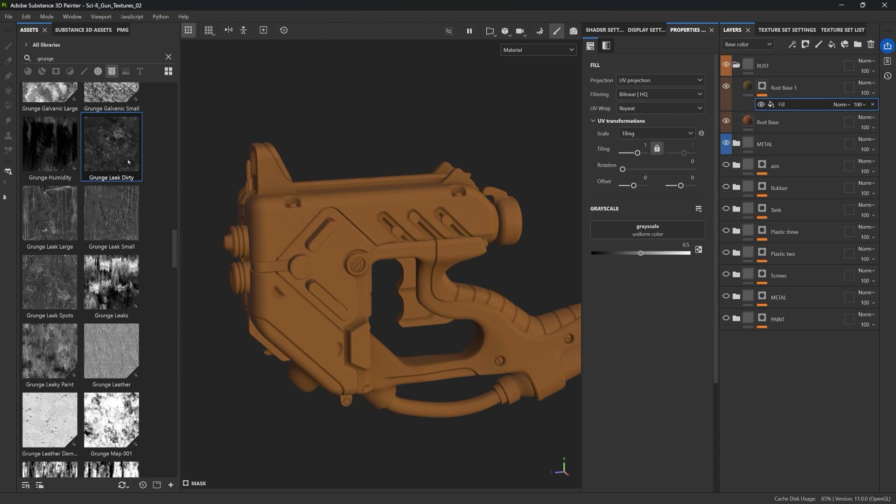
Search the assets for noise and load Grunge Galvanic Small into the mask fill's grayscale slot
click(87, 57)
key(ctrl+a)
text(noise)
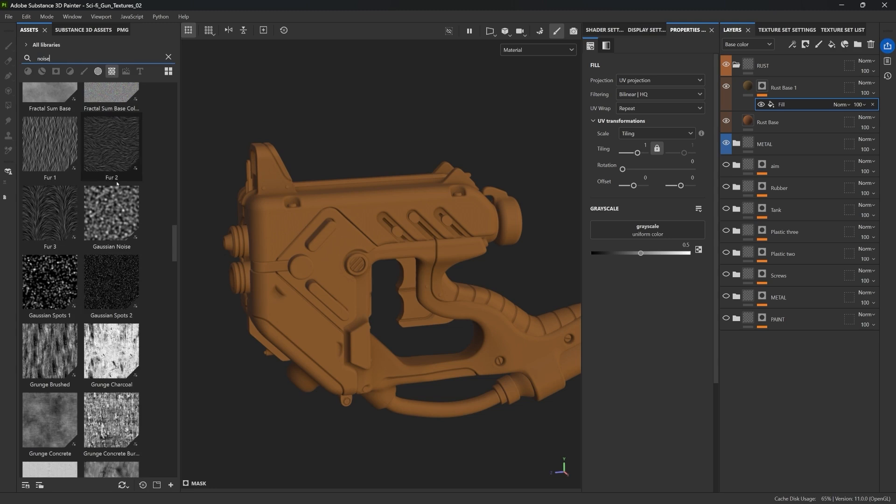
scroll(112, 210, down, 5)
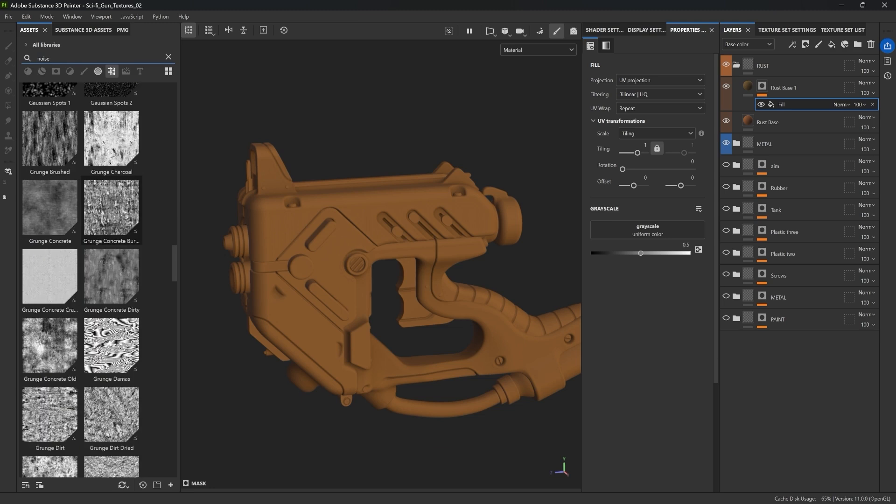
scroll(116, 233, down, 5)
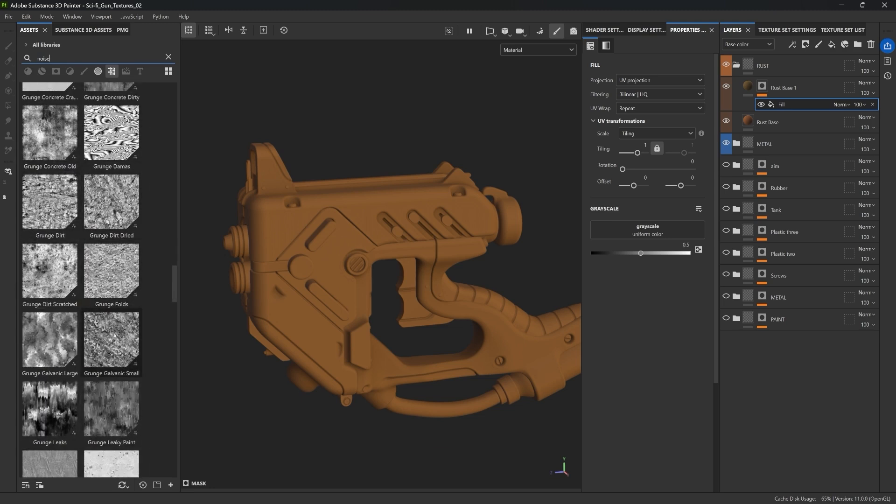
drag(108, 347, 647, 230)
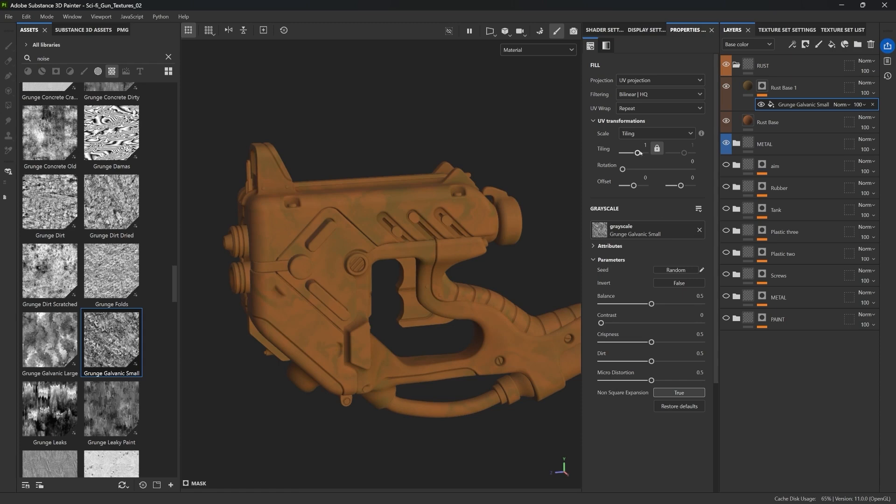
scroll(308, 220, up, 5)
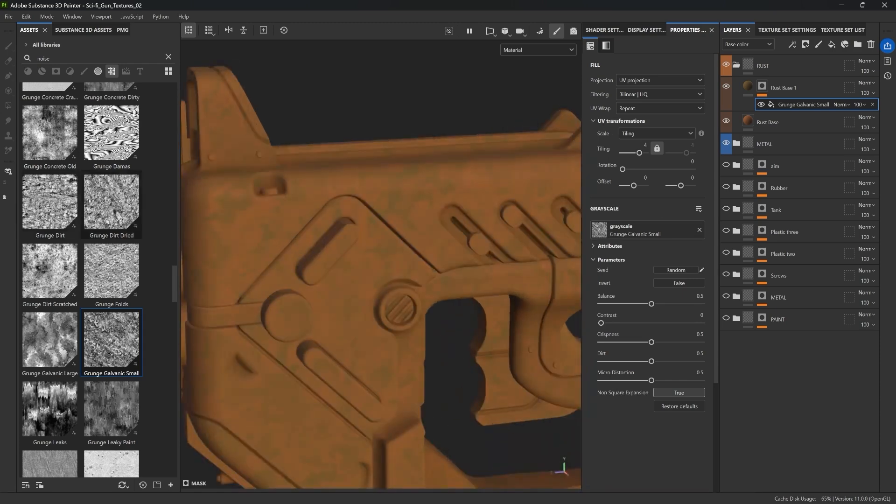
Replace the mask fill's grayscale with Grunge Concrete Old
drag(50, 133, 653, 231)
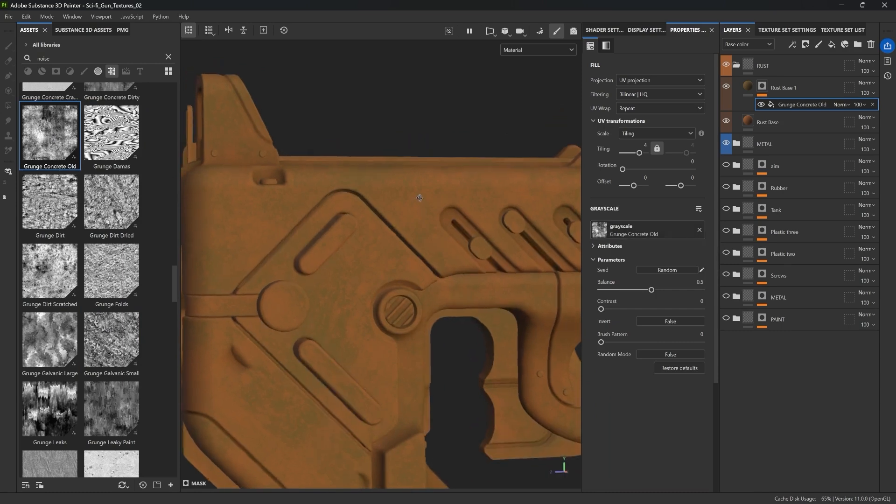
scroll(376, 167, up, 5)
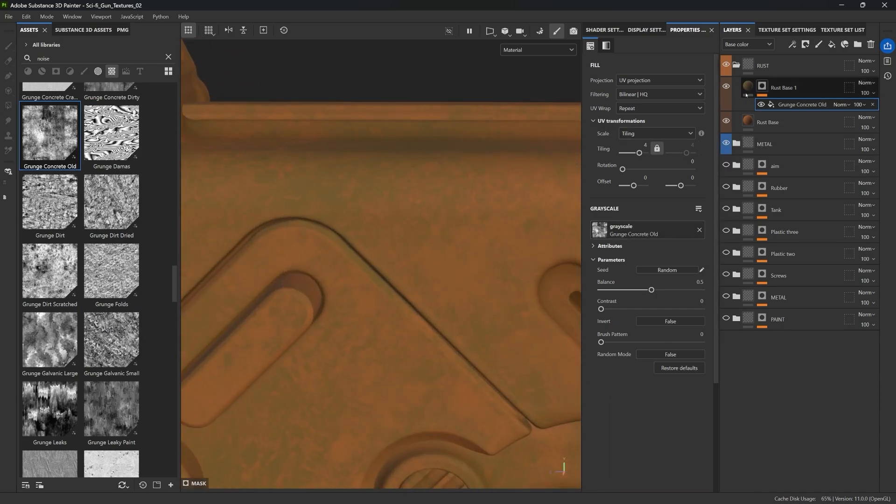
alt+drag(355, 168, 366, 195)
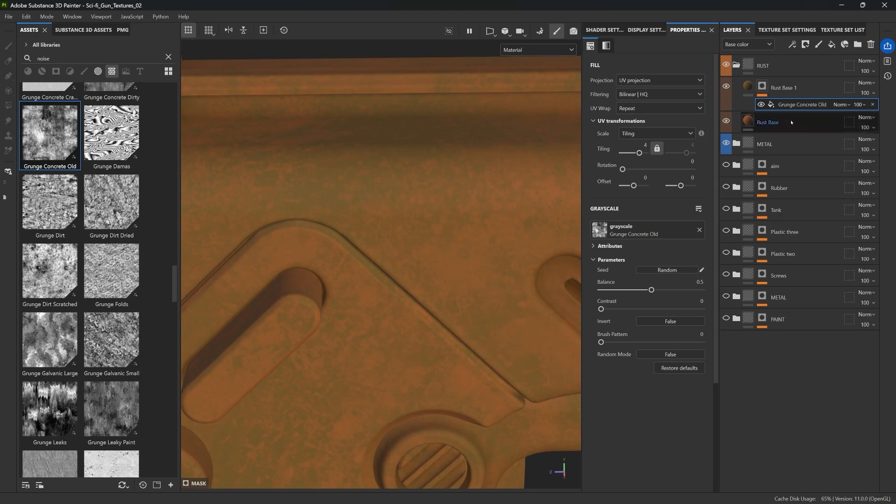
Set Rust Base 1's height to about 0.05 and its base color to a darker brown, 584115
click(750, 86)
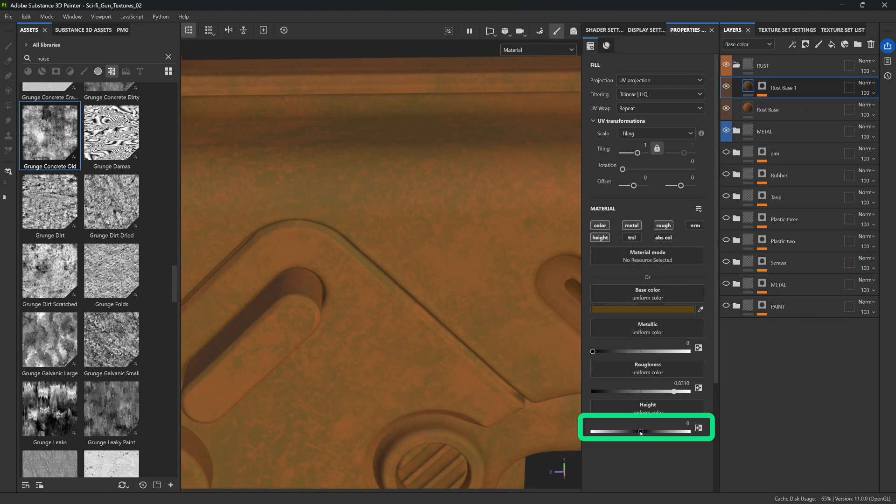
drag(640, 433, 643, 433)
scroll(446, 316, down, 4)
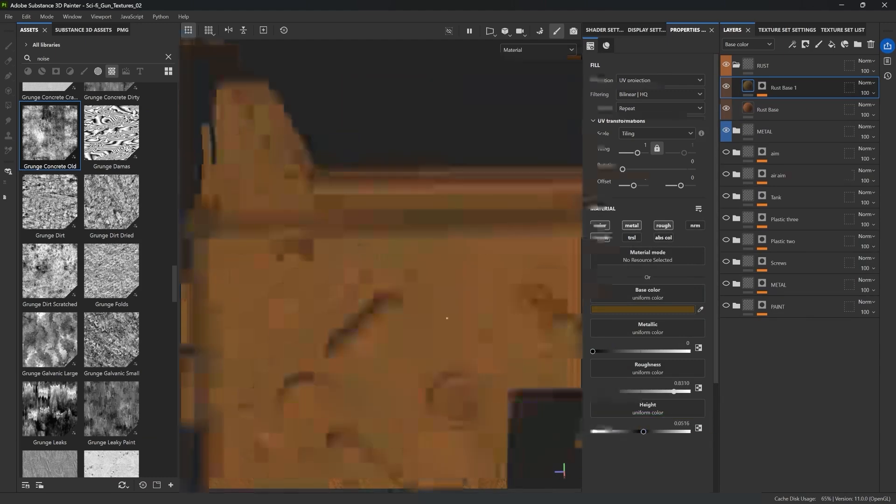
alt+middle_drag(446, 316, 432, 190)
alt+drag(432, 190, 448, 185)
alt+middle_drag(448, 183, 428, 194)
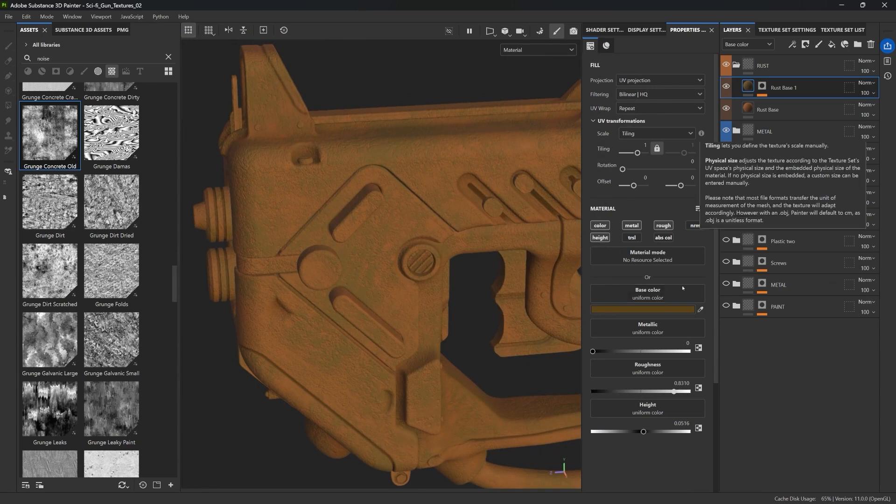
click(671, 310)
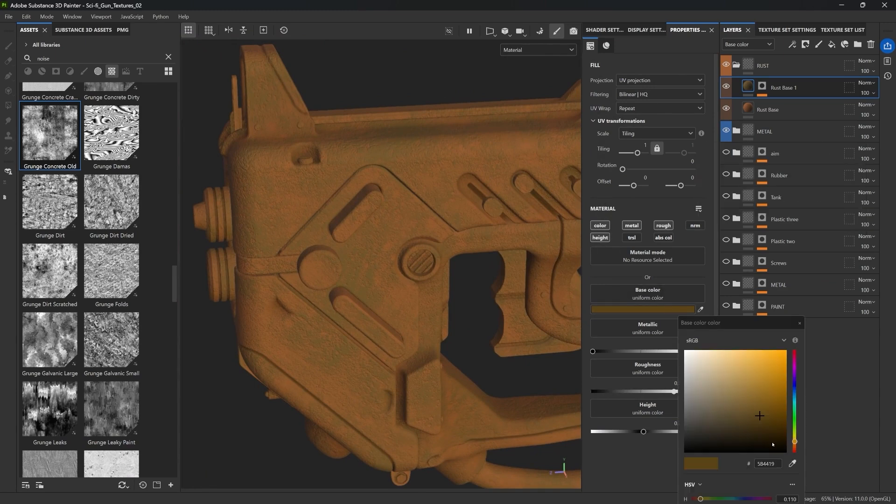
click(756, 419)
drag(756, 419, 758, 414)
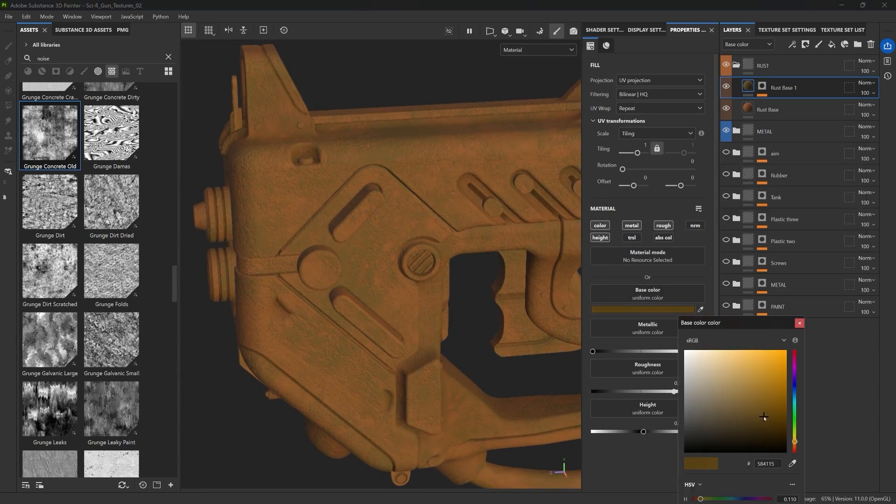
click(799, 324)
Duplicate the Rust Base 1 layer to create a second rust layer above it
scroll(425, 246, up, 2)
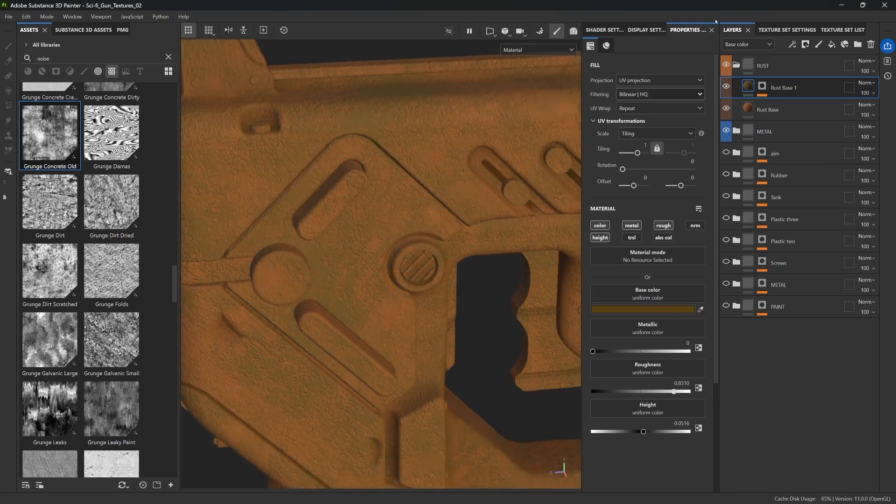
double_click(792, 89)
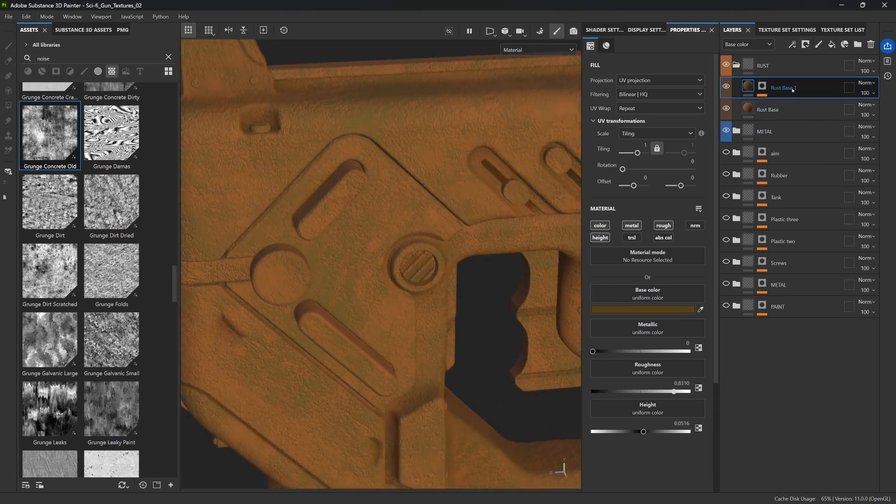
key(Return)
key(ctrl+d)
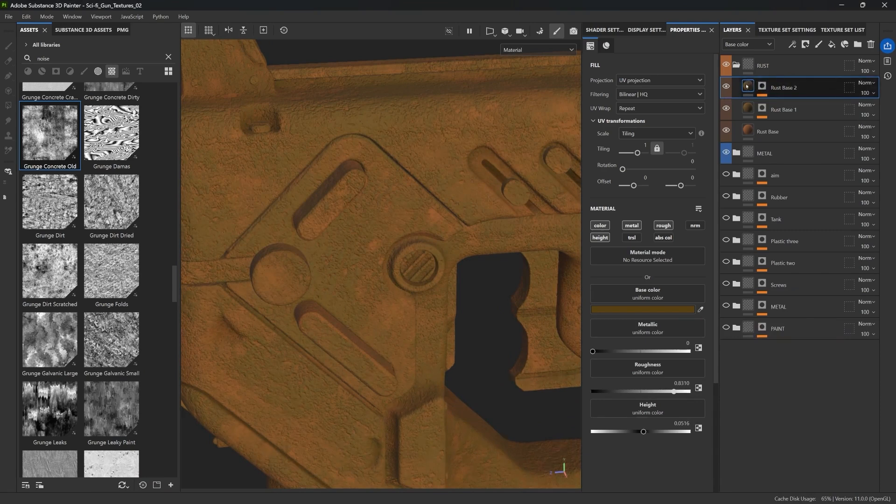
Replace the duplicate's mask fill grayscale with Grunge Map 004
click(762, 86)
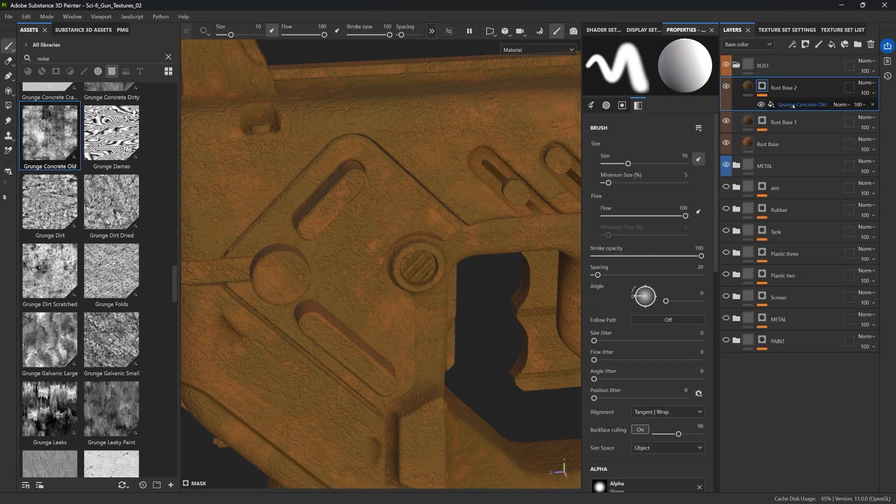
click(792, 105)
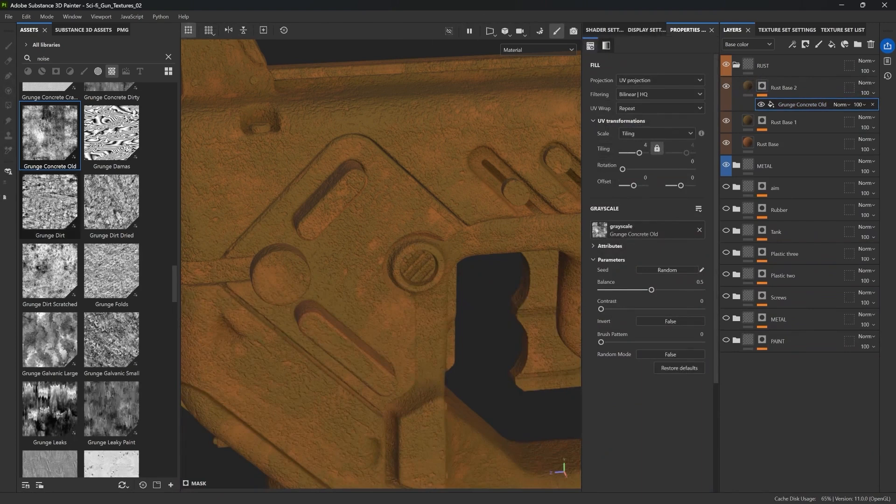
scroll(111, 266, down, 3)
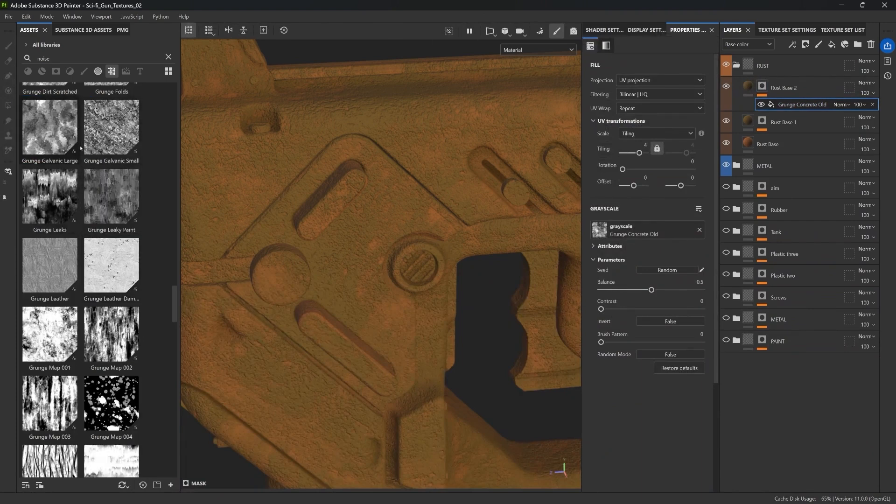
scroll(108, 176, down, 3)
drag(101, 186, 597, 227)
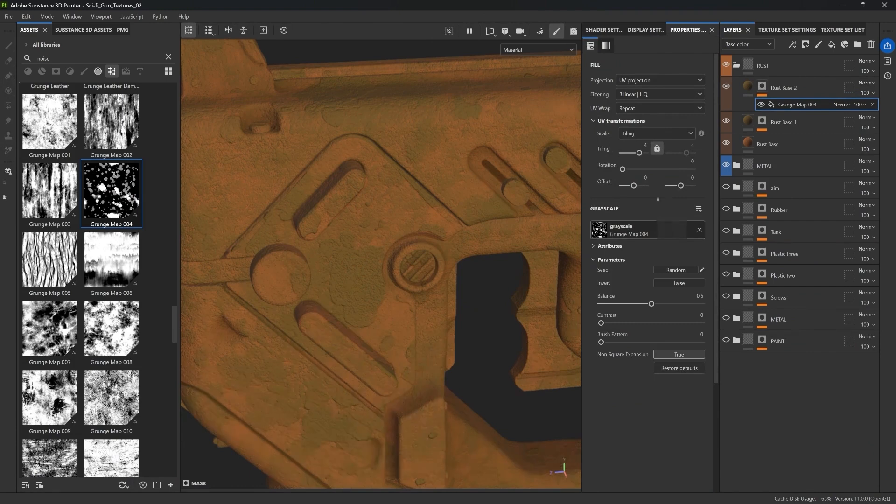
Set Rust Base 2's base color to a dark reddish brown, 48210F
click(747, 86)
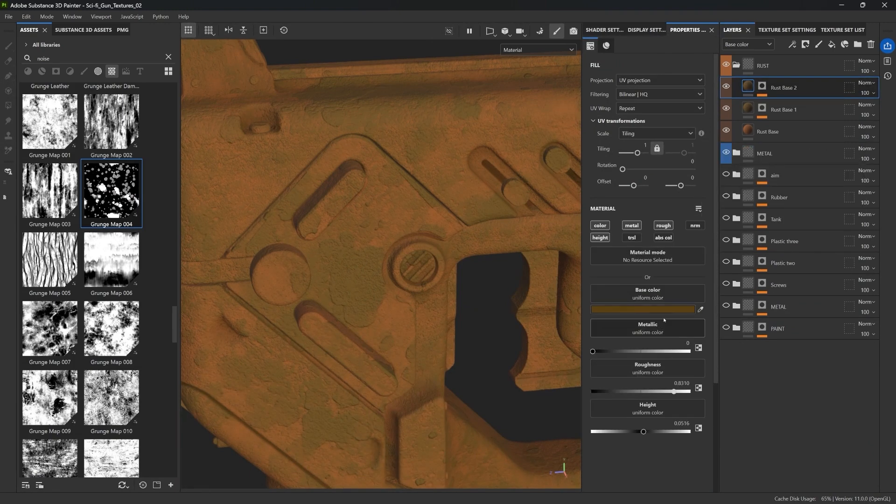
click(672, 309)
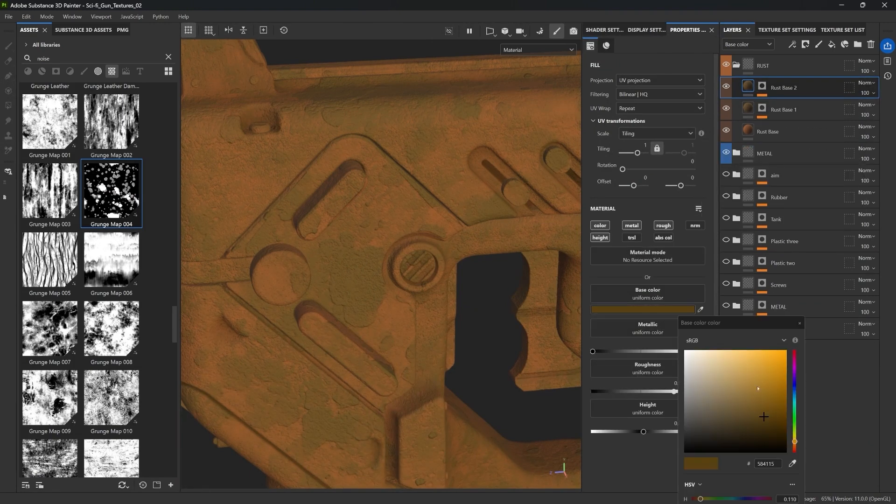
click(764, 423)
drag(795, 442, 796, 448)
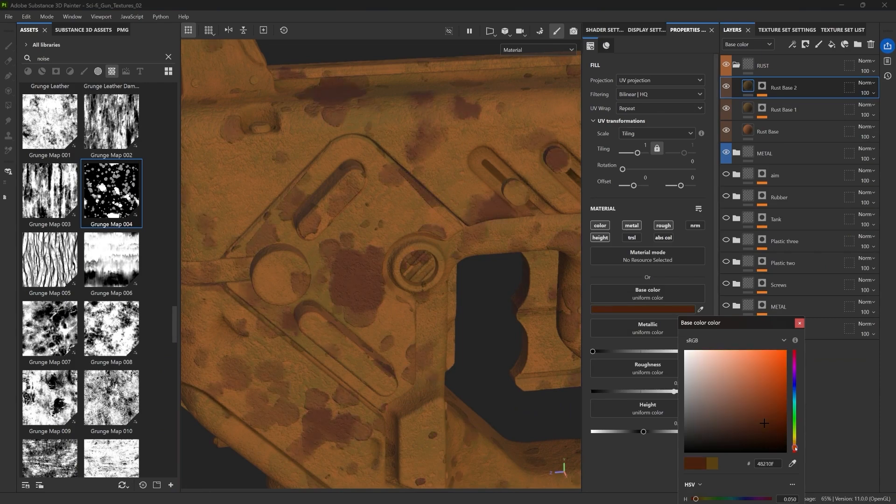
click(800, 323)
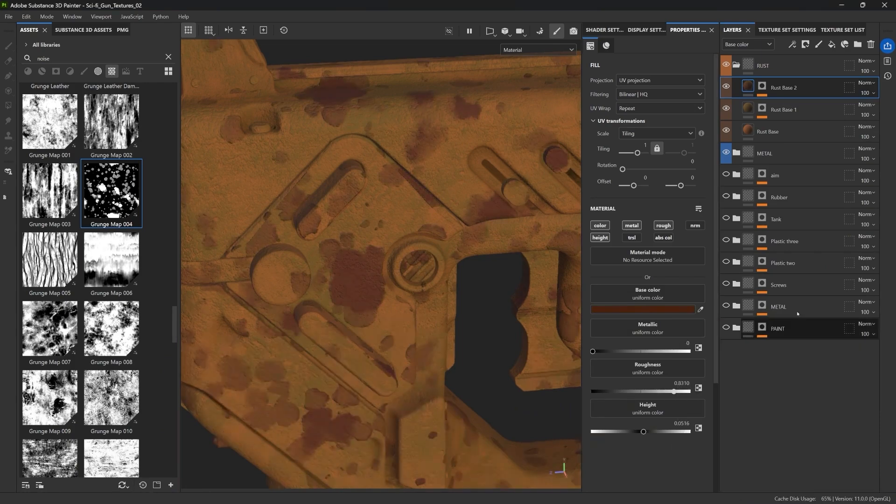
Set Rust Base 2's mask fill tiling to about 18.5 and its balance to 0.6
click(762, 87)
click(796, 104)
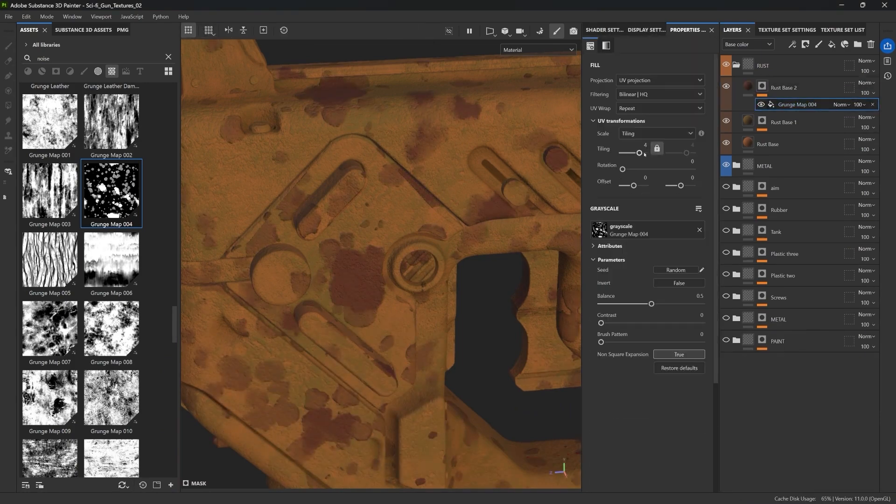
drag(644, 154, 643, 153)
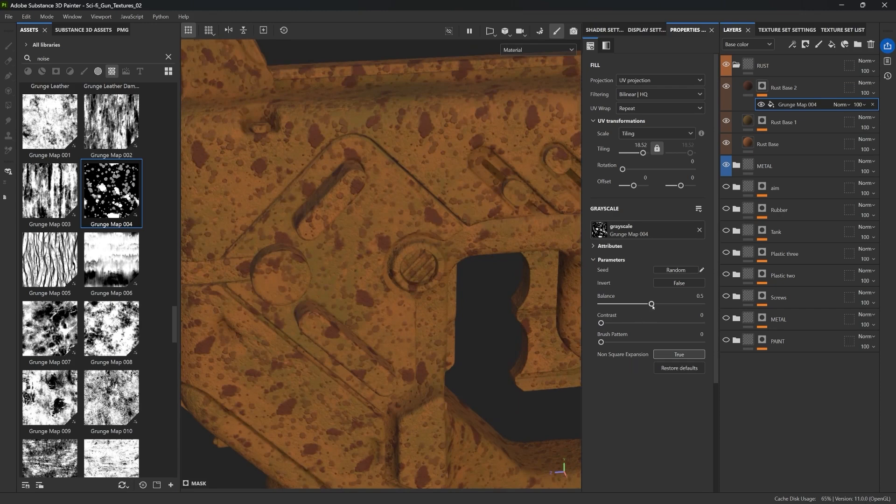
mouse_move(652, 305)
mouse_down()
mouse_move(678, 304)
mouse_move(661, 304)
mouse_up()
Swap the mask grayscale to Grunge Paint Scratched with balance 0.56, contrast 0.46 and tiling about 11.4
scroll(122, 225, down, 6)
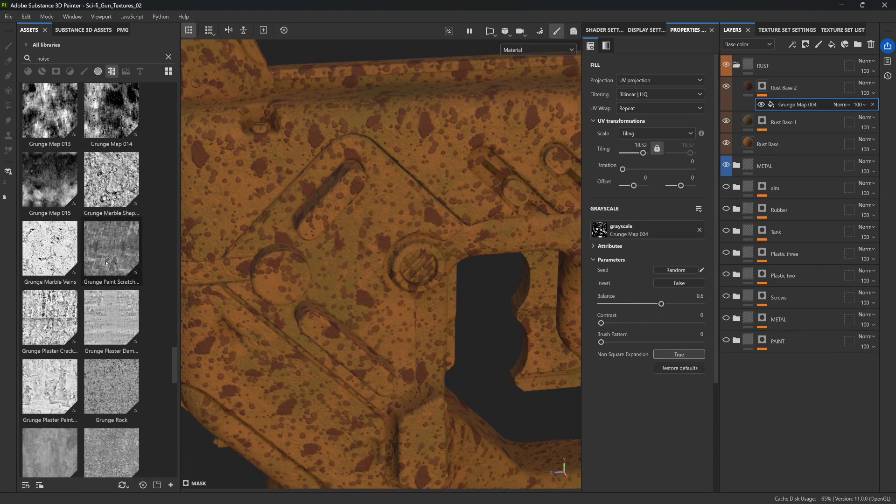
drag(119, 245, 635, 229)
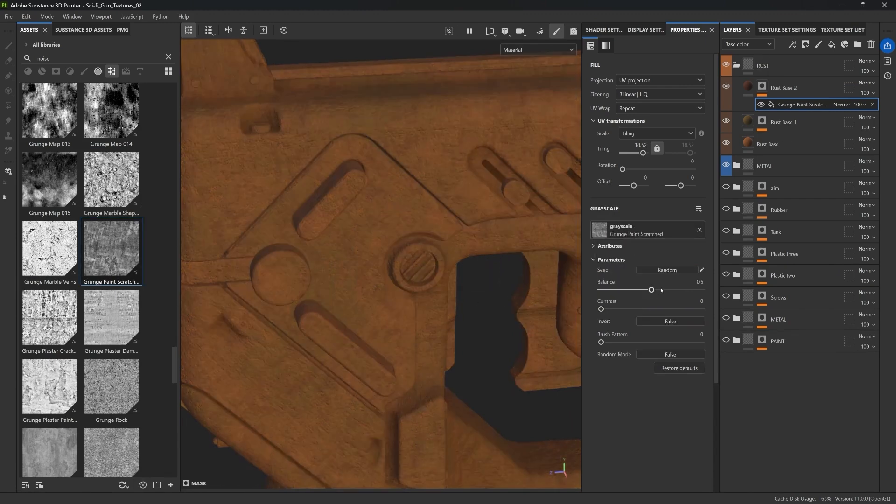
drag(651, 290, 665, 290)
drag(601, 309, 656, 290)
key(f)
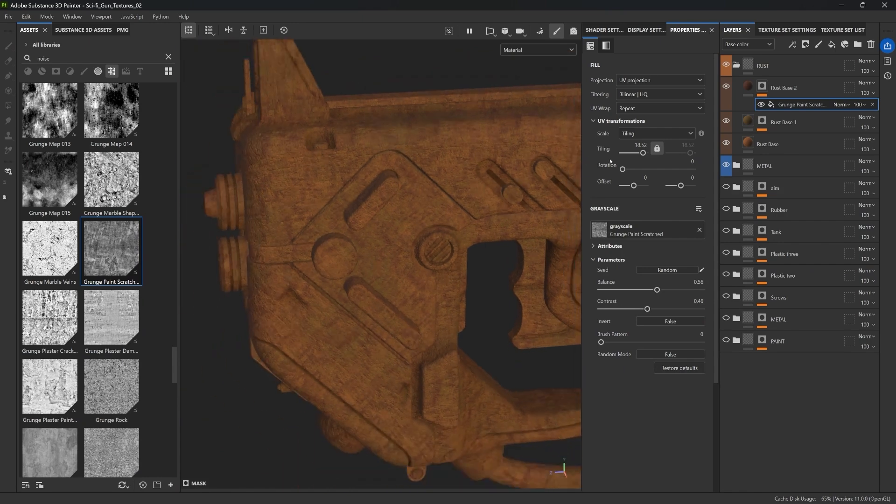
drag(643, 156, 642, 155)
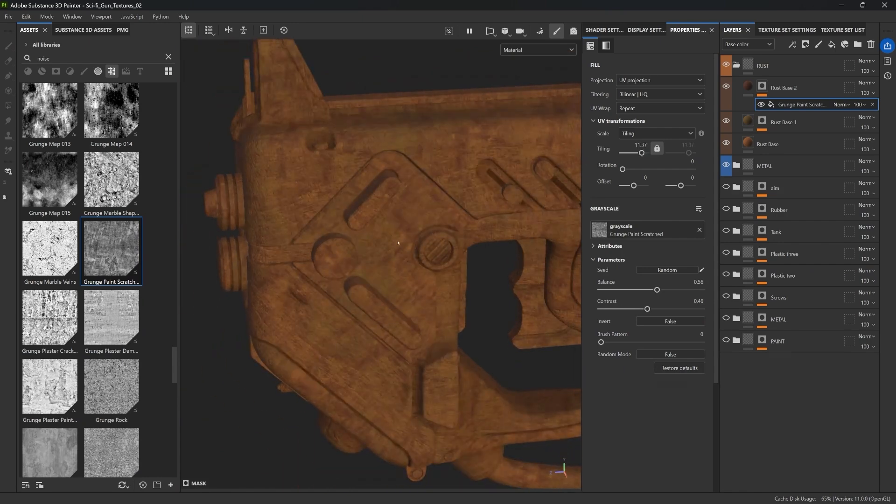
alt+drag(393, 174, 413, 182)
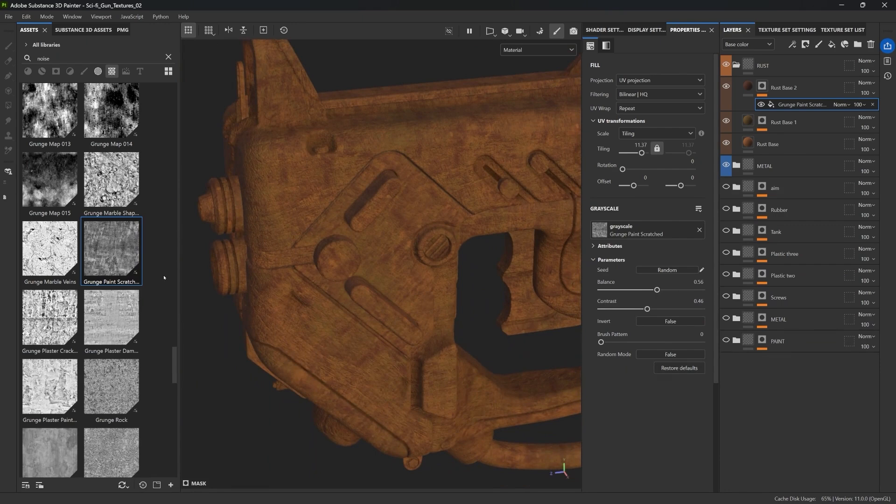
Load Grunge Rock into the mask grayscale, set tiling about 1.7, and tune its balance and contrast
mouse_move(111, 386)
mouse_down()
mouse_move(318, 341)
mouse_move(649, 230)
mouse_up()
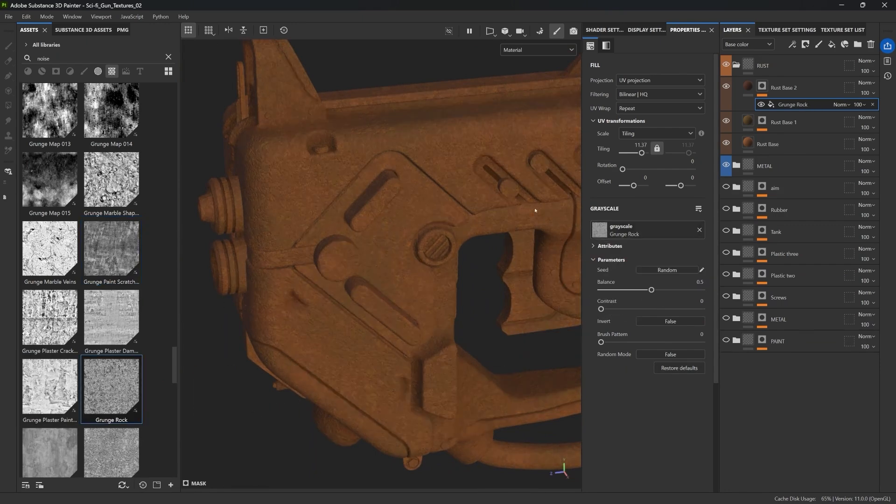
scroll(372, 166, up, 5)
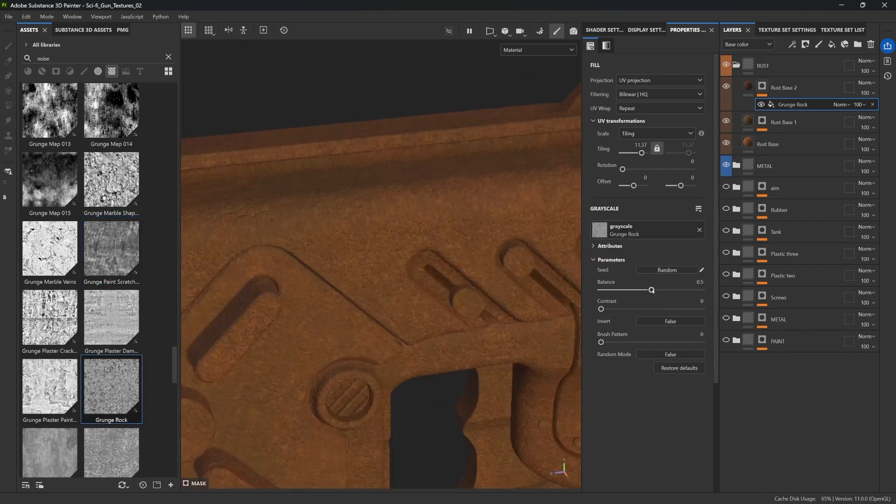
drag(652, 290, 614, 309)
drag(641, 153, 638, 153)
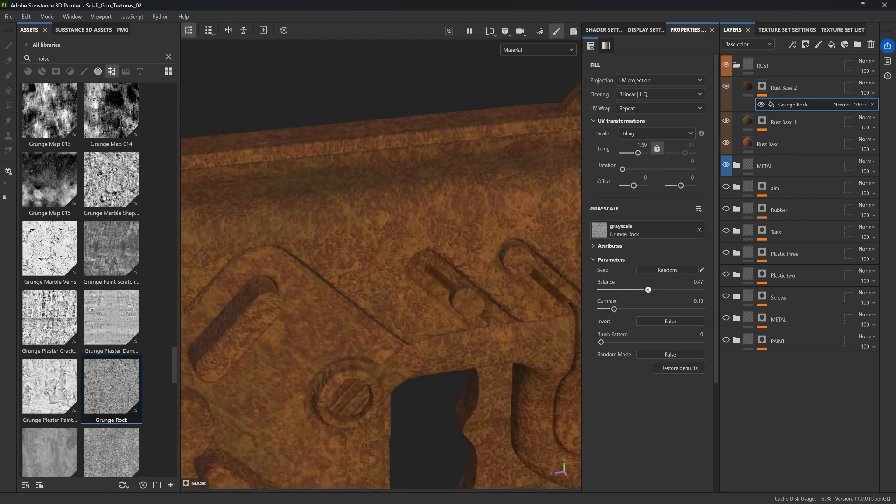
drag(647, 289, 619, 309)
scroll(447, 298, down, 4)
alt+drag(448, 299, 394, 145)
Set the bottom Rust Base layer's base color to a darker brown
click(748, 87)
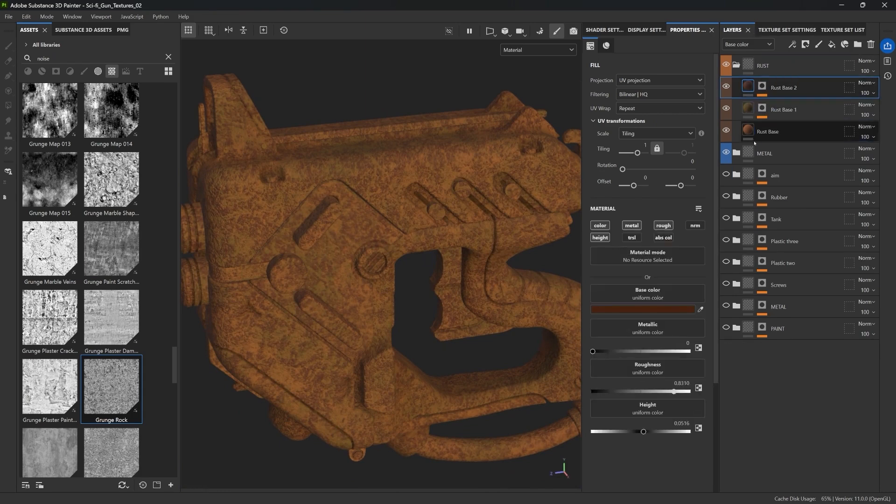
scroll(374, 200, down, 4)
alt+middle_drag(374, 200, 350, 215)
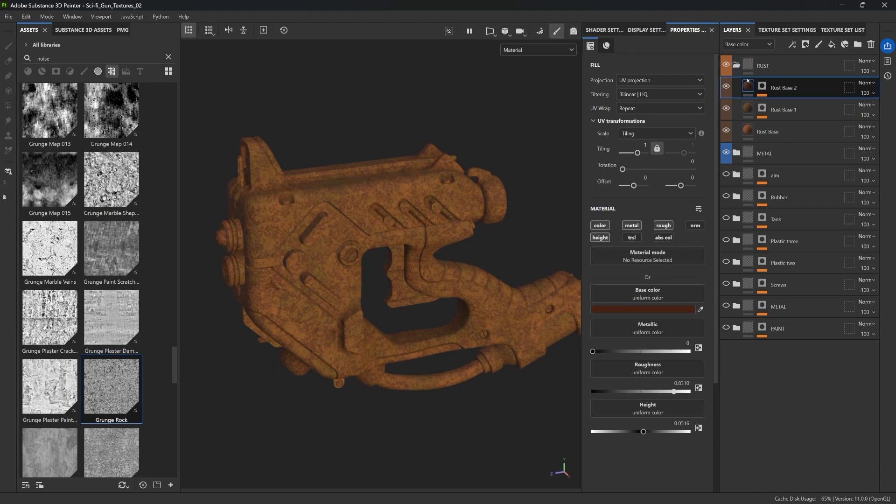
scroll(350, 160, up, 6)
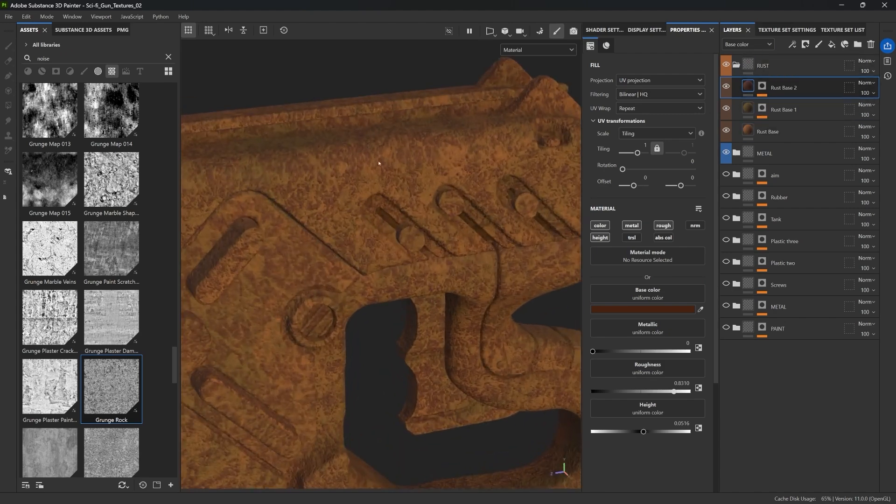
click(757, 131)
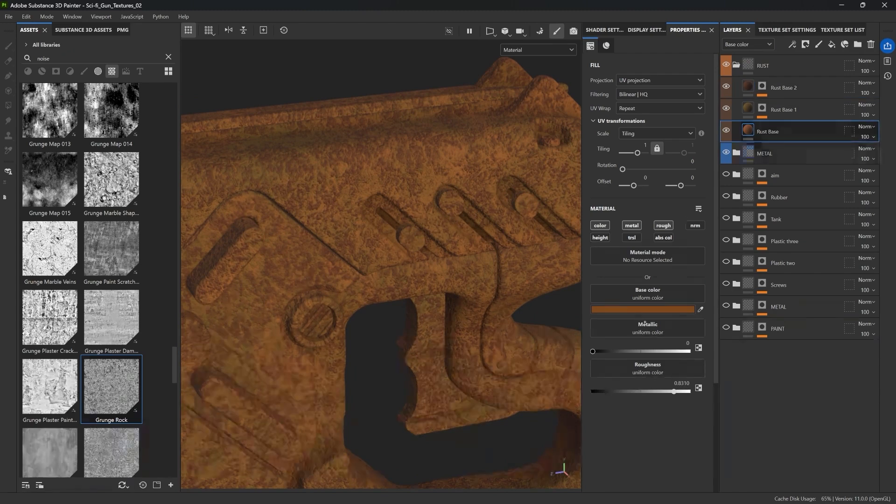
click(653, 309)
click(760, 412)
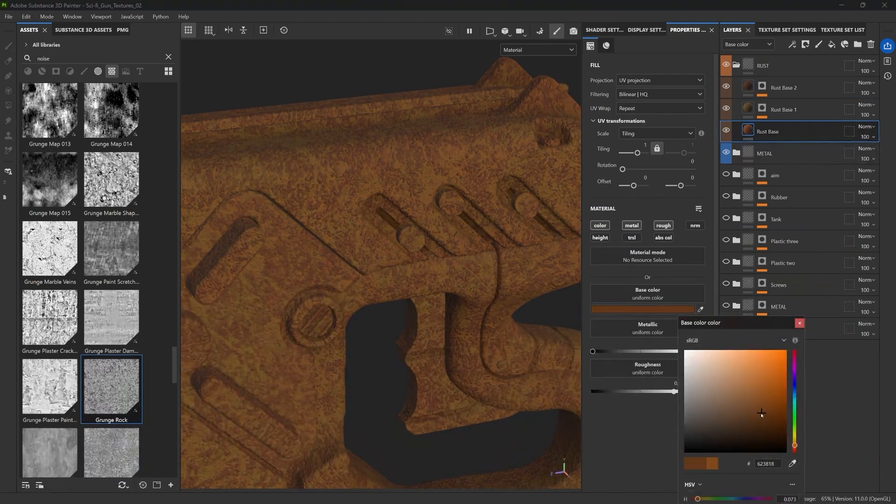
click(768, 415)
click(800, 323)
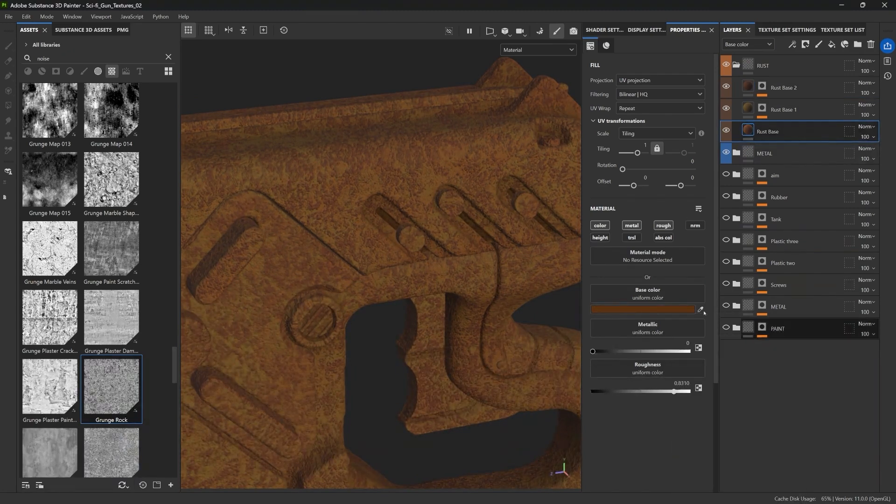
Collapse the RUST folder and select the METAL folder
scroll(466, 224, down, 3)
alt+drag(466, 224, 414, 187)
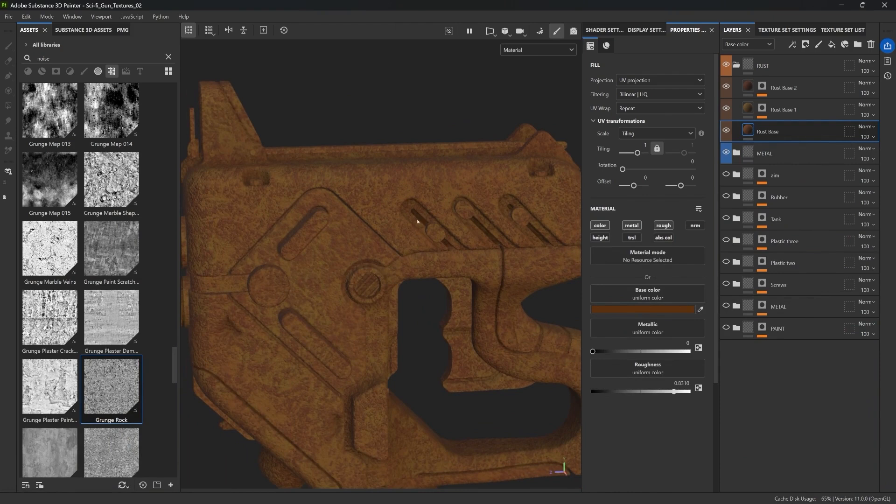
scroll(362, 210, down, 4)
alt+drag(360, 208, 335, 205)
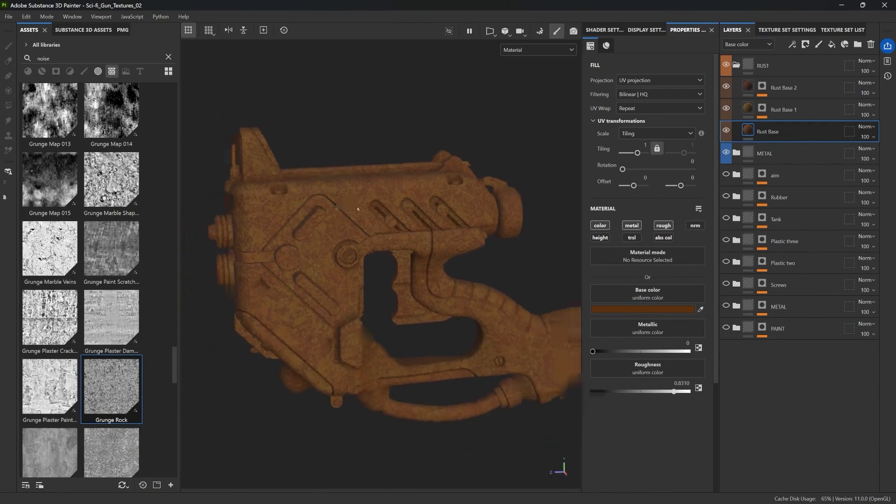
click(736, 65)
click(785, 87)
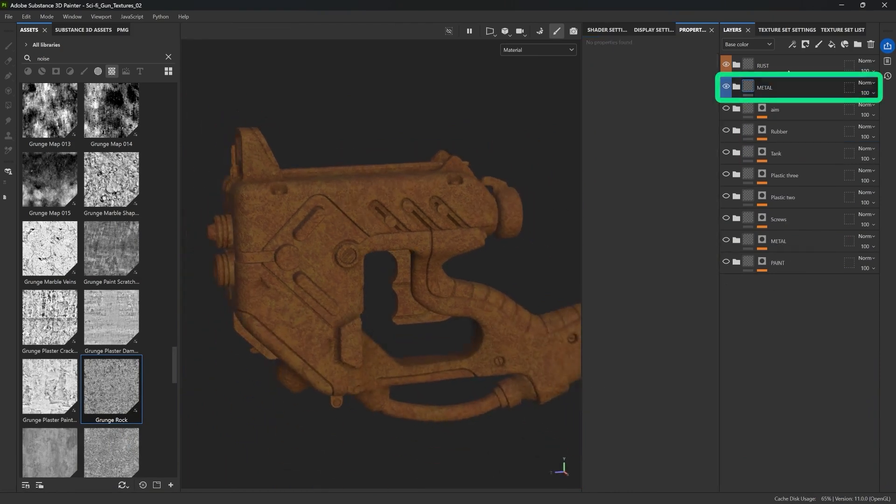
Select the RUST folder and add a black mask to it
click(785, 58)
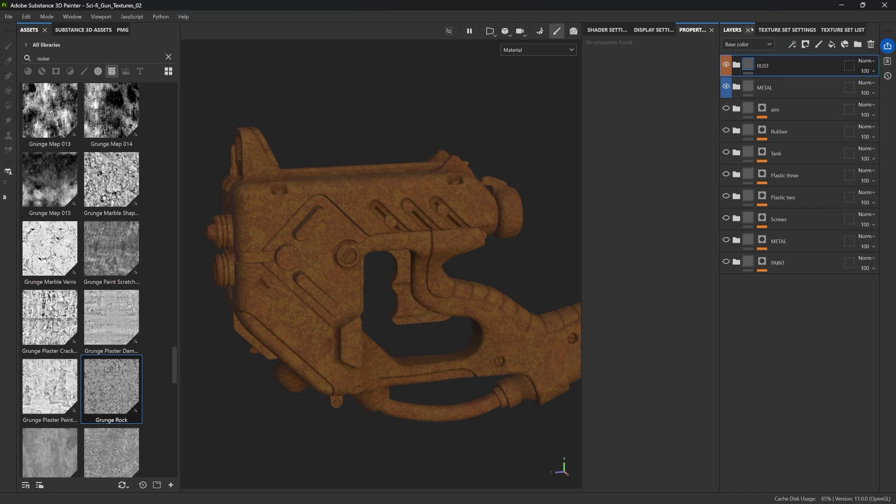
click(726, 64)
click(726, 65)
click(805, 44)
click(812, 68)
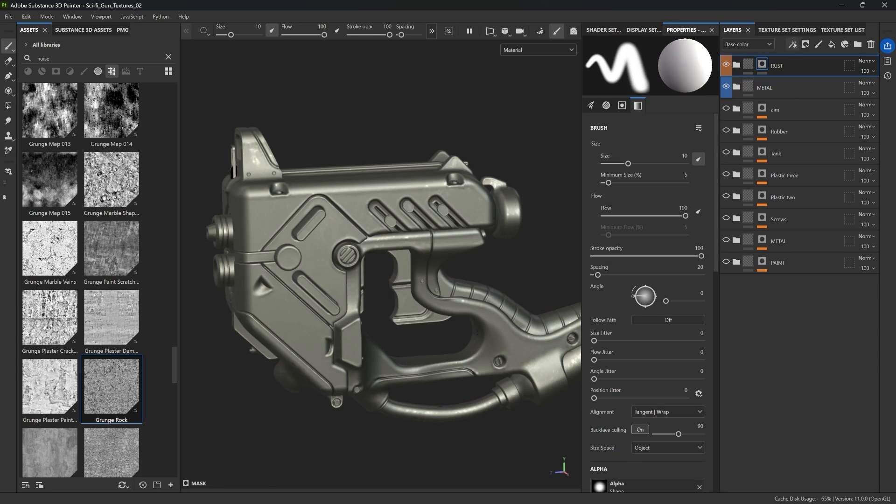
Add a generator to the RUST folder's mask and load Dripping Rust into it
click(792, 44)
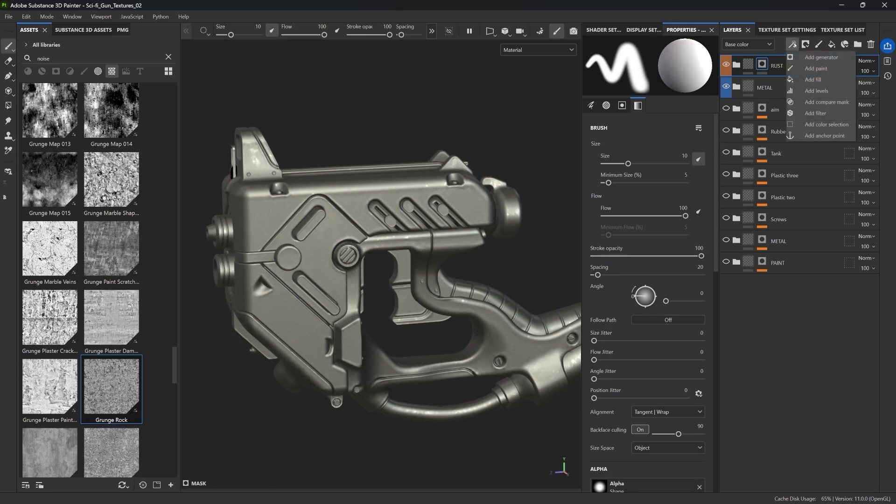
click(810, 57)
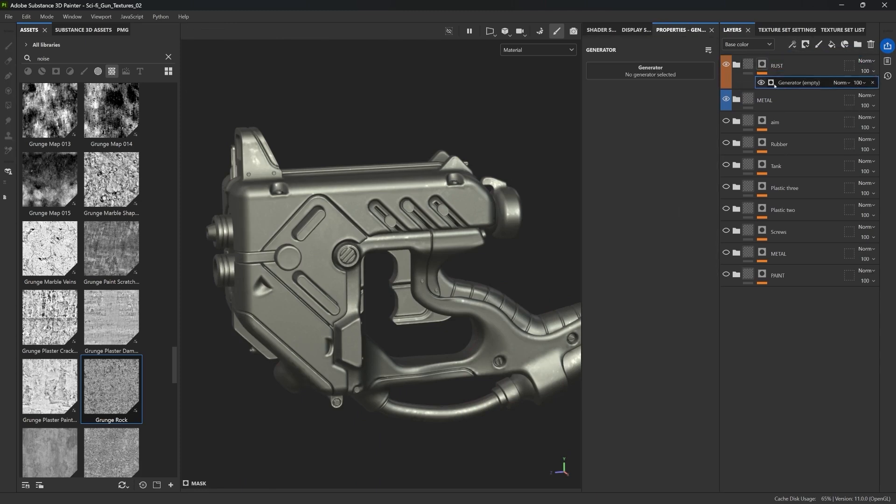
click(639, 68)
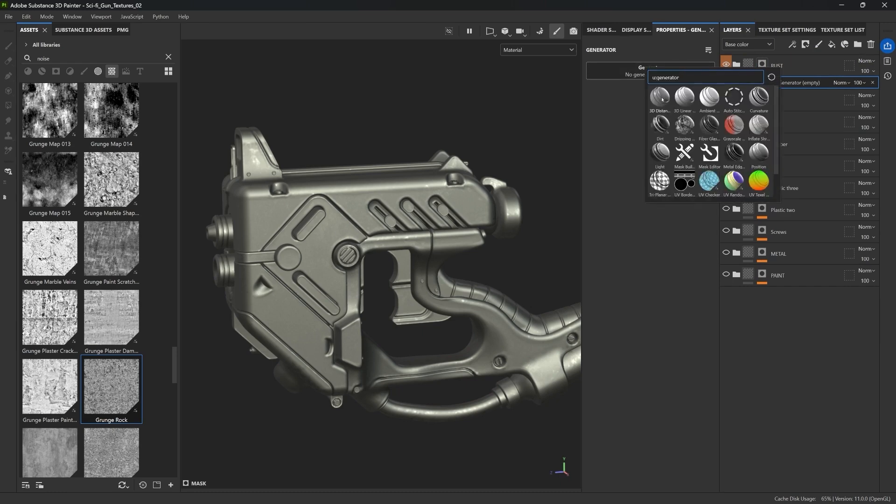
mouse_move(660, 124)
click(685, 124)
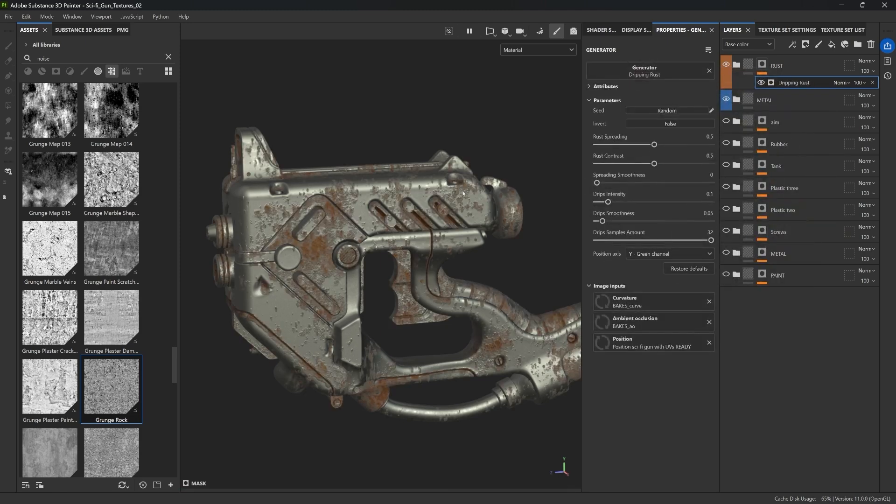
Tune Dripping Rust: rust spreading 0.59, contrast 0.65, spreading smoothness 0.43, drips intensity 0.67, drips smoothness 0.1
alt+drag(402, 199, 441, 200)
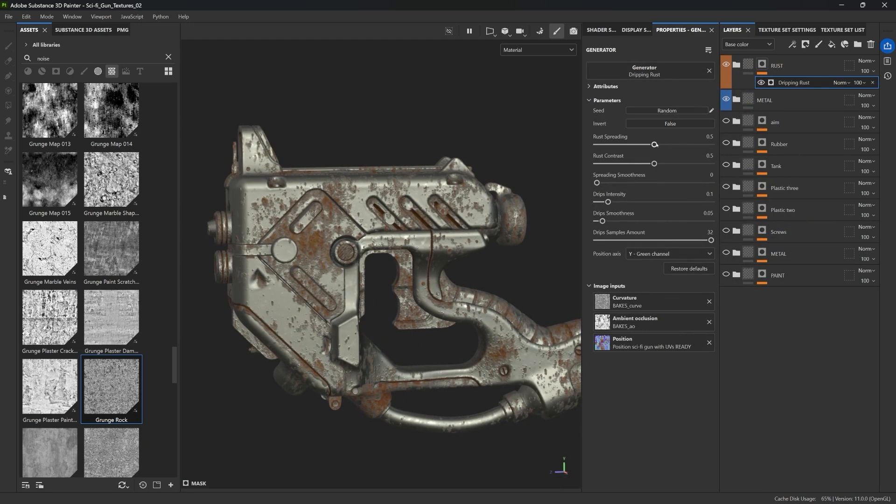
drag(654, 145, 670, 162)
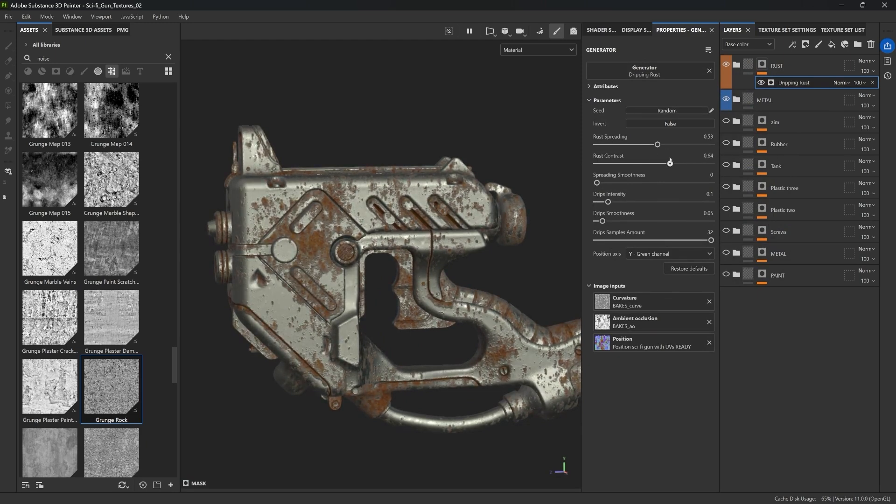
drag(597, 183, 669, 202)
alt+drag(367, 215, 381, 198)
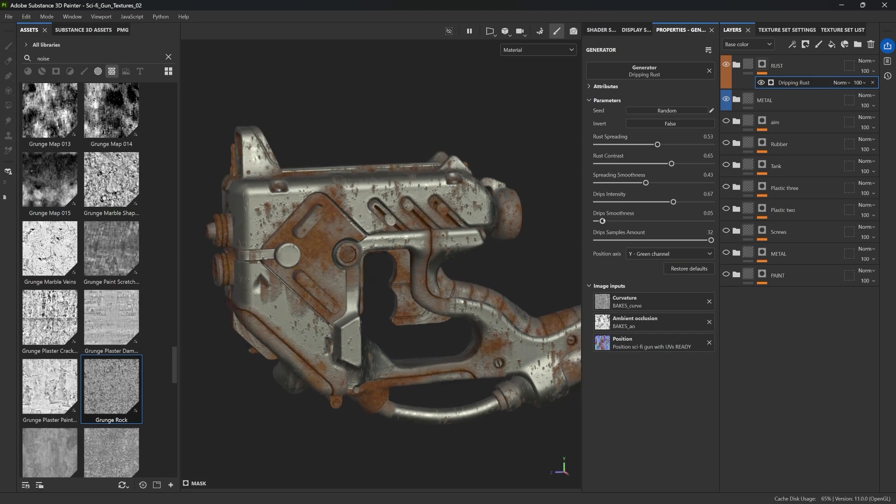
drag(607, 220, 608, 221)
mouse_move(658, 146)
mouse_down()
mouse_move(669, 145)
mouse_move(647, 144)
mouse_up()
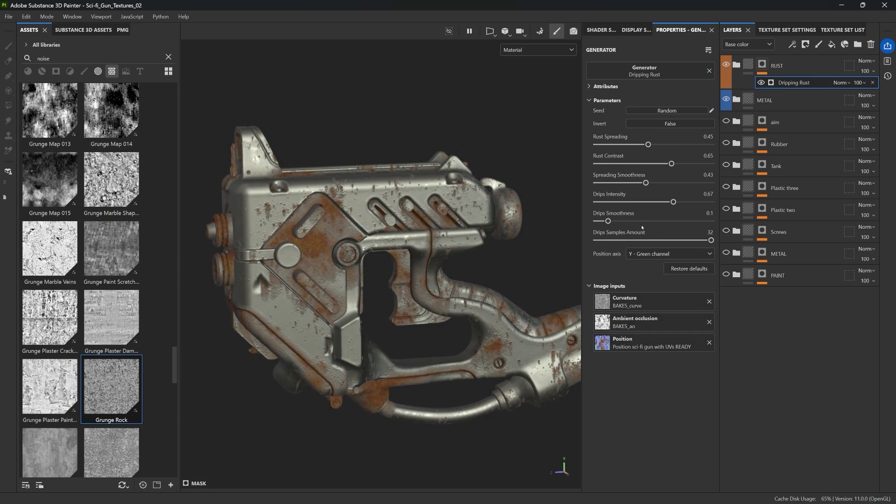
mouse_move(648, 144)
mouse_down()
mouse_move(635, 142)
mouse_move(665, 141)
mouse_up()
Zoom and orbit around the gun to inspect the dripping rust up close
scroll(476, 171, down, 3)
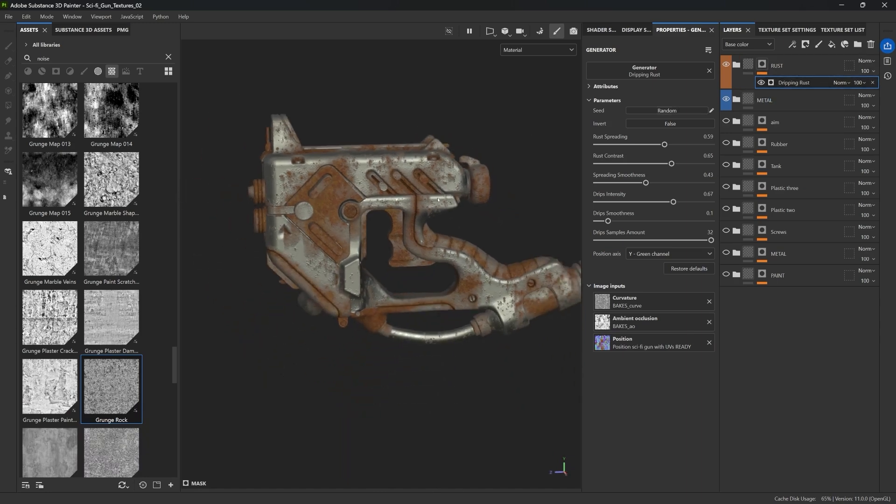
alt+middle_drag(427, 199, 353, 217)
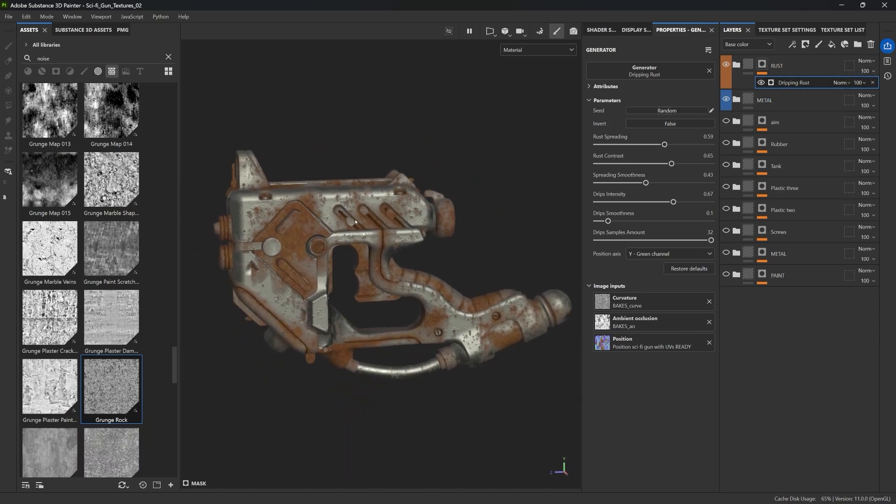
mouse_move(354, 217)
alt+mouse_down()
mouse_move(355, 202)
mouse_move(332, 215)
mouse_move(341, 219)
alt+mouse_up()
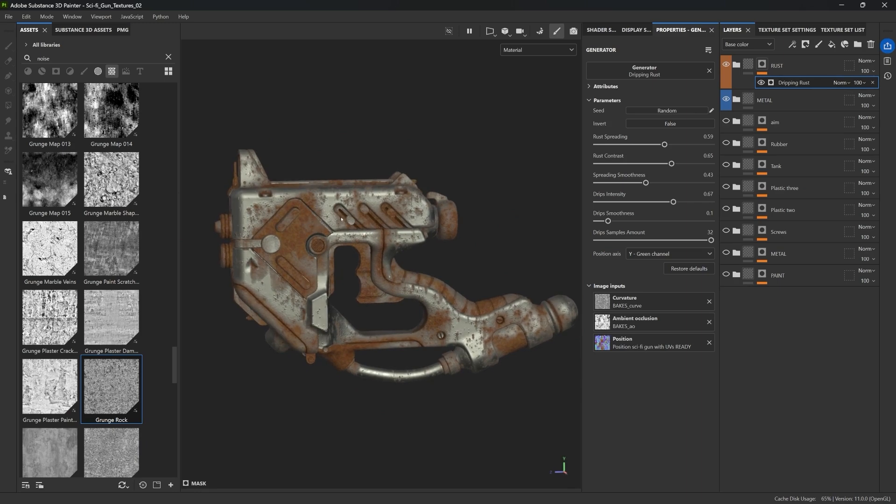
scroll(298, 198, up, 6)
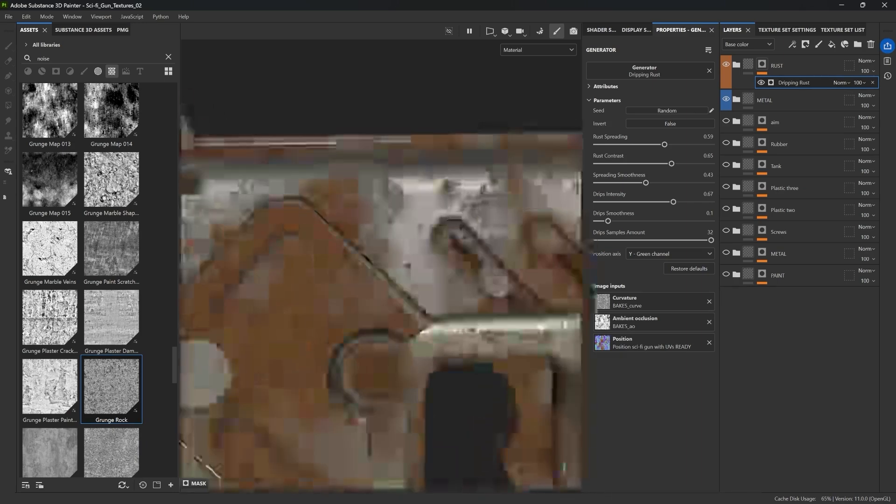
scroll(392, 278, up, 3)
alt+drag(392, 278, 397, 258)
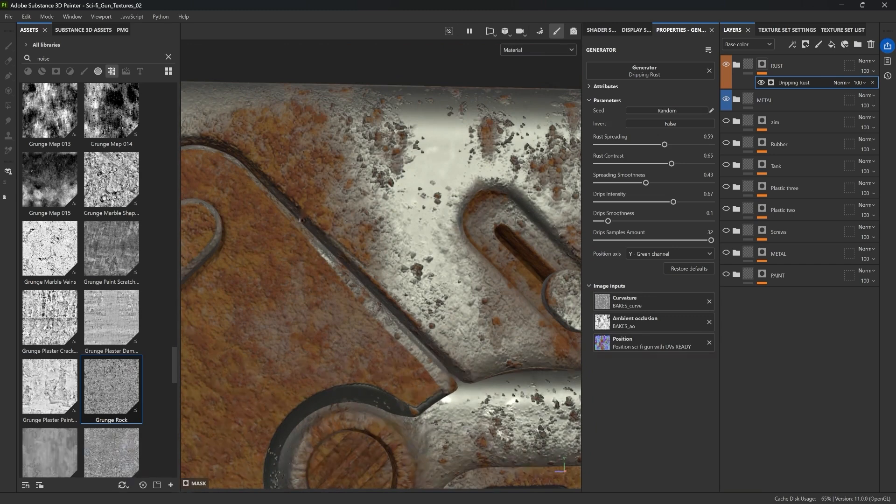
scroll(415, 322, down, 1)
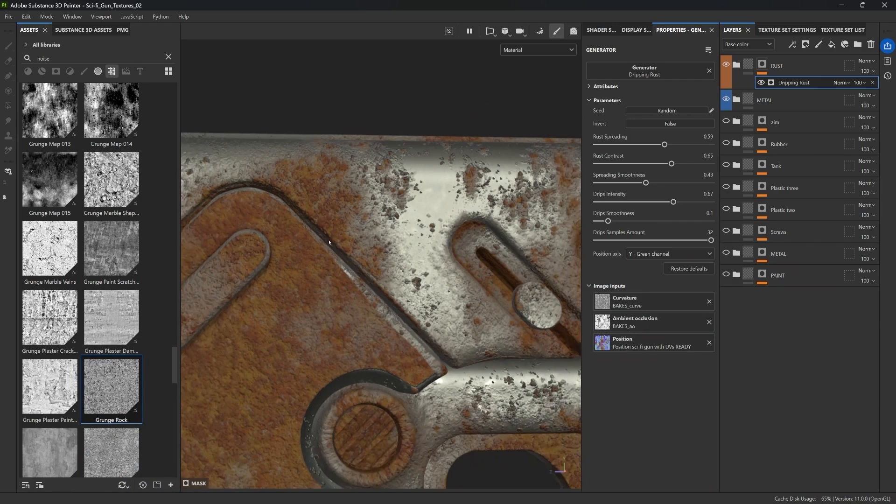
scroll(329, 242, down, 4)
alt+drag(329, 242, 369, 254)
scroll(377, 266, down, 2)
alt+middle_drag(381, 271, 363, 234)
scroll(371, 216, down, 2)
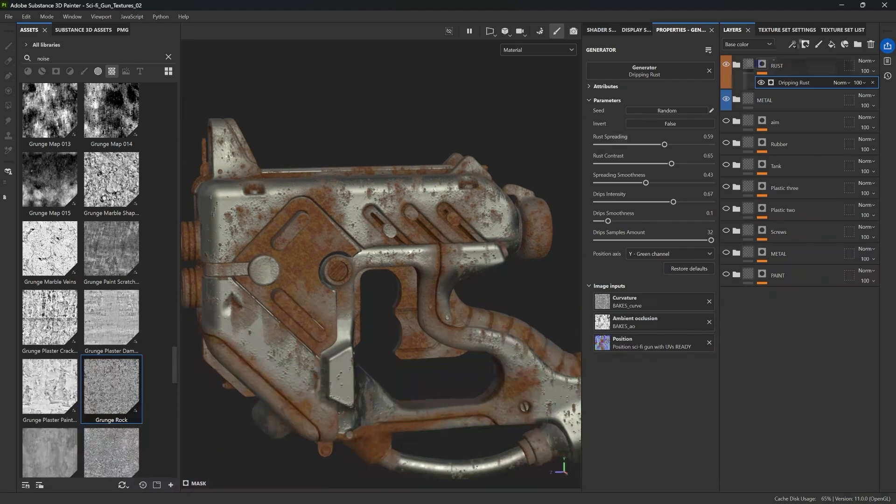
Add a second generator to the RUST mask and load Dirt into it
click(793, 44)
click(801, 57)
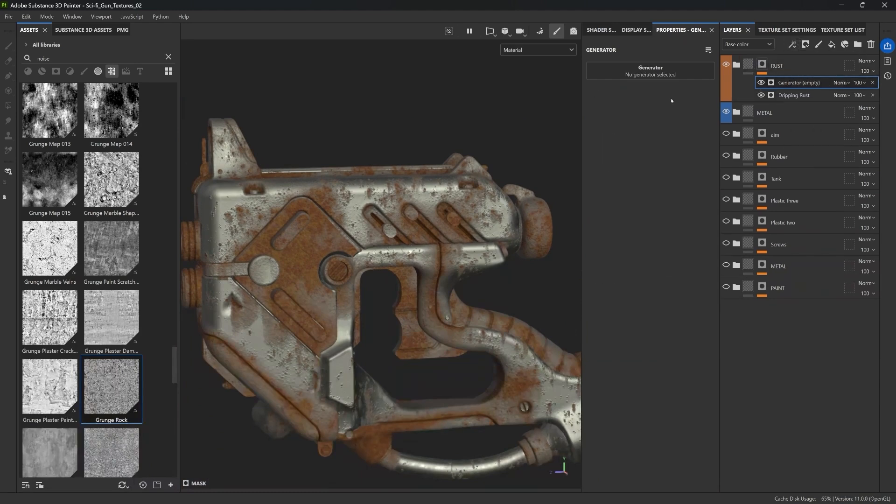
click(643, 74)
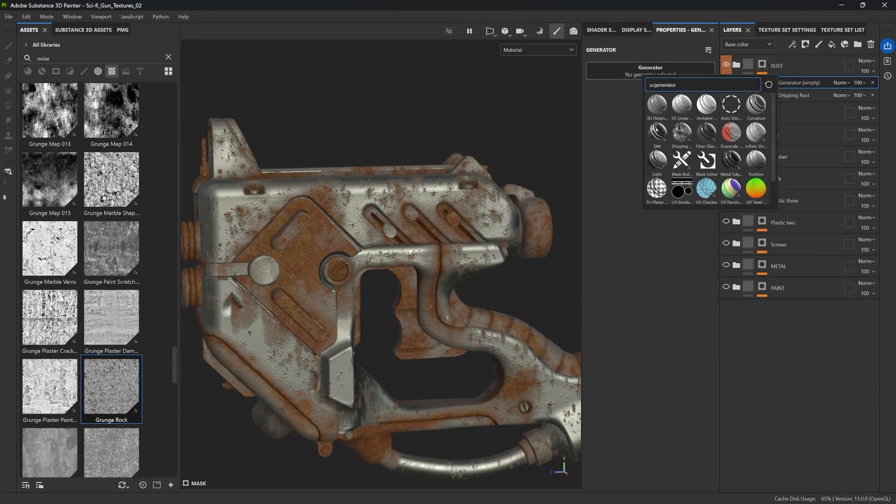
mouse_move(757, 105)
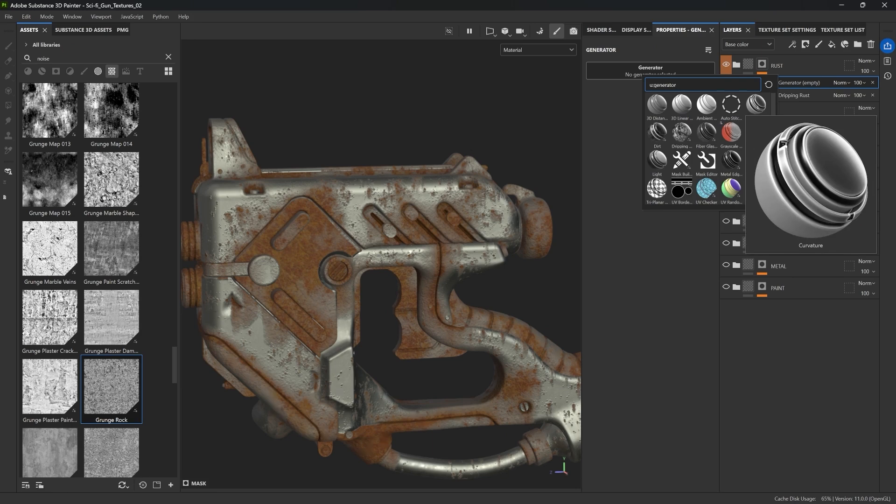
mouse_move(658, 133)
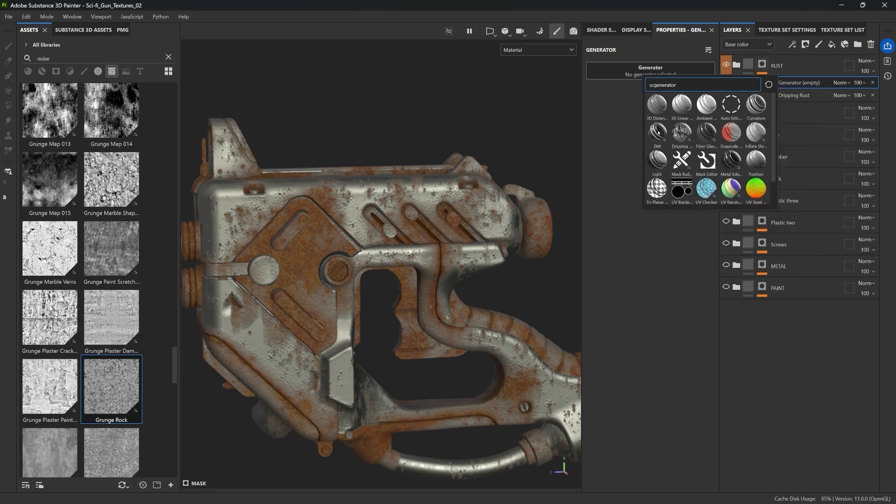
click(658, 132)
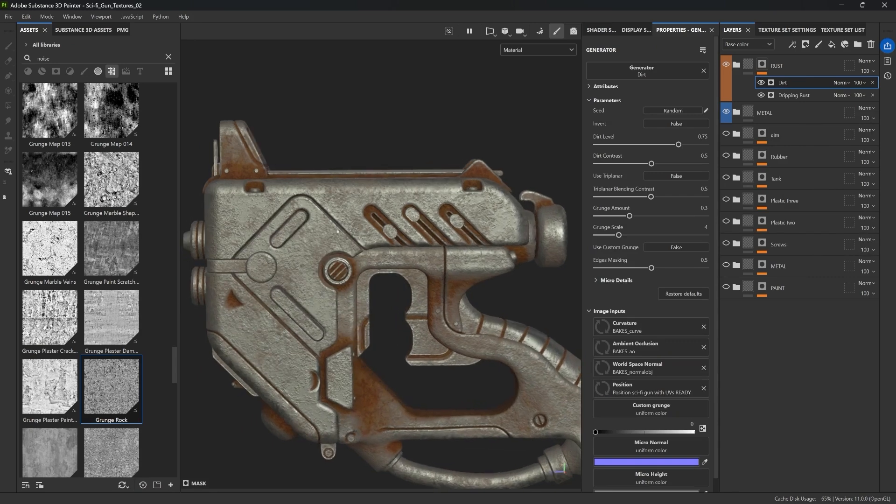
Toggle the Dirt invert option and set dirt level to 0.81 and dirt contrast to 0.41
click(678, 123)
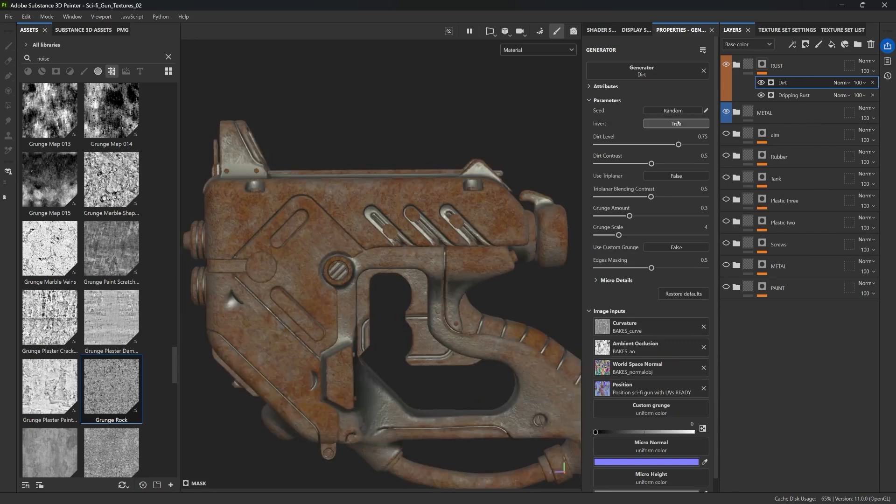
click(677, 124)
drag(679, 145, 641, 164)
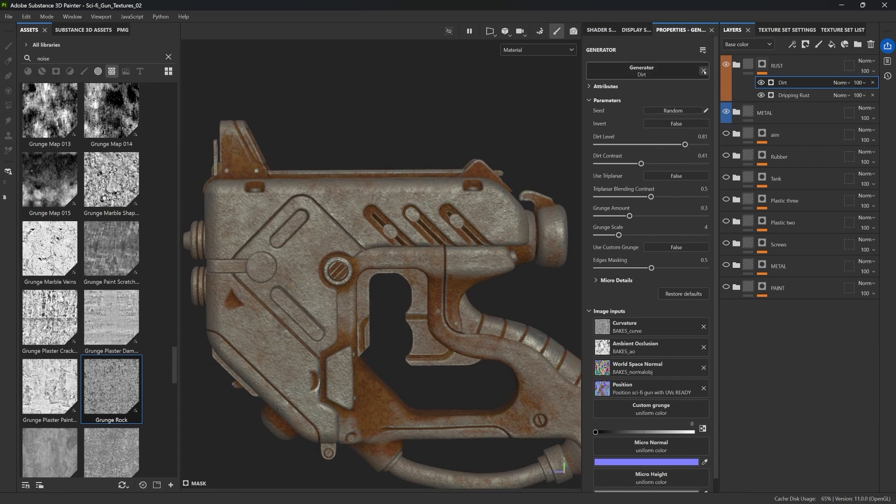
Replace the Dirt generator with the Curvature generator
click(704, 71)
click(644, 70)
click(730, 99)
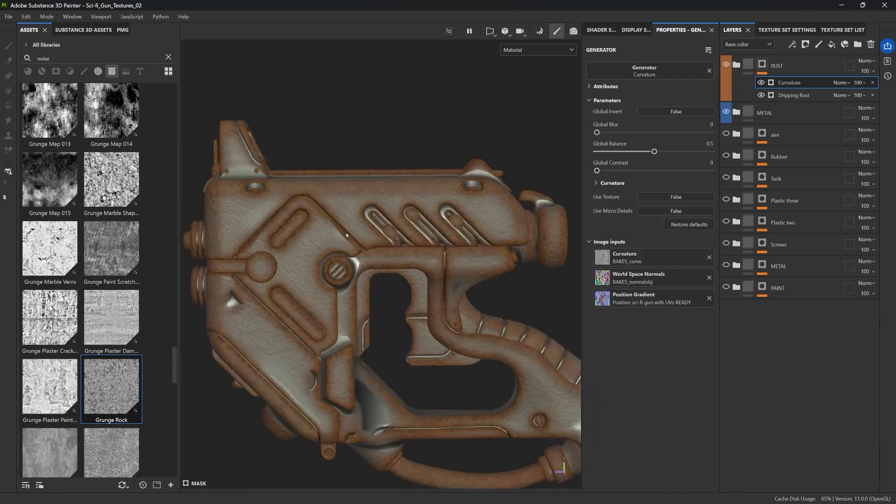
Set the curvature generator's global blur to 0.52, global balance to 0.22 and global contrast to 0.04
drag(654, 151, 636, 151)
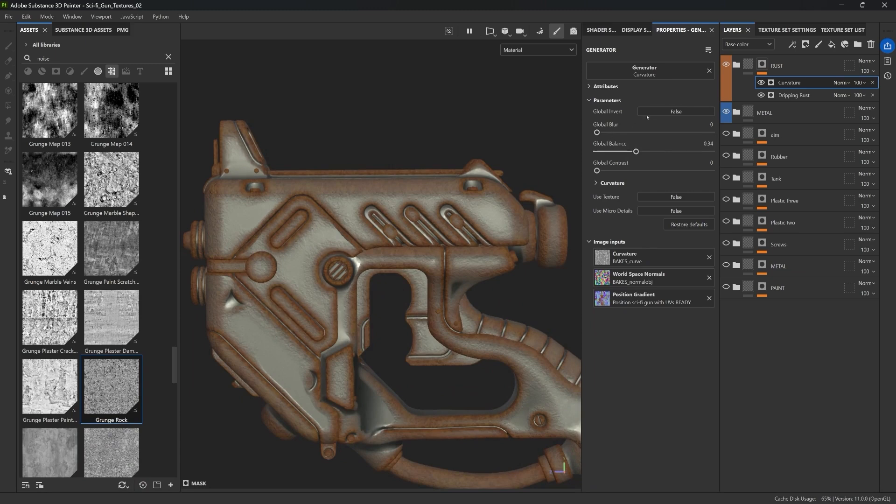
click(645, 114)
drag(635, 151, 601, 170)
click(657, 113)
Expand the Curvature settings and set Edges sharp 1, fine 0.99, soft 1, medium 0.72 and large 0.3
click(596, 183)
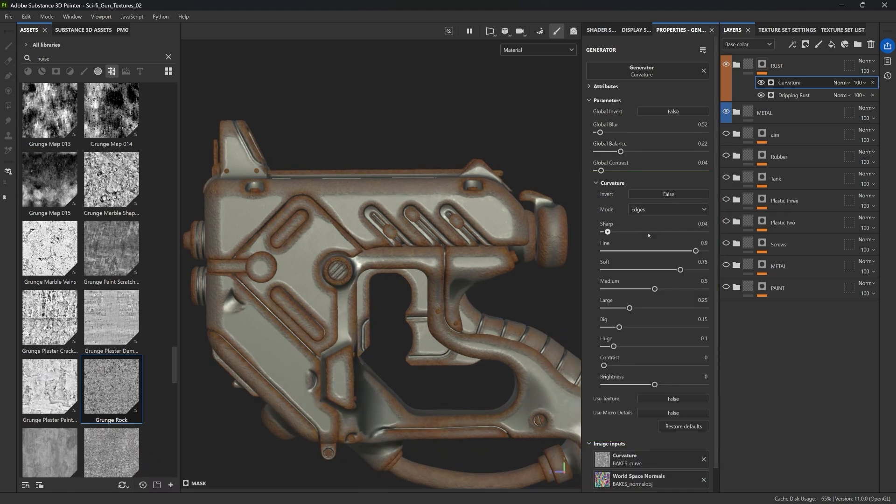
drag(669, 271, 705, 271)
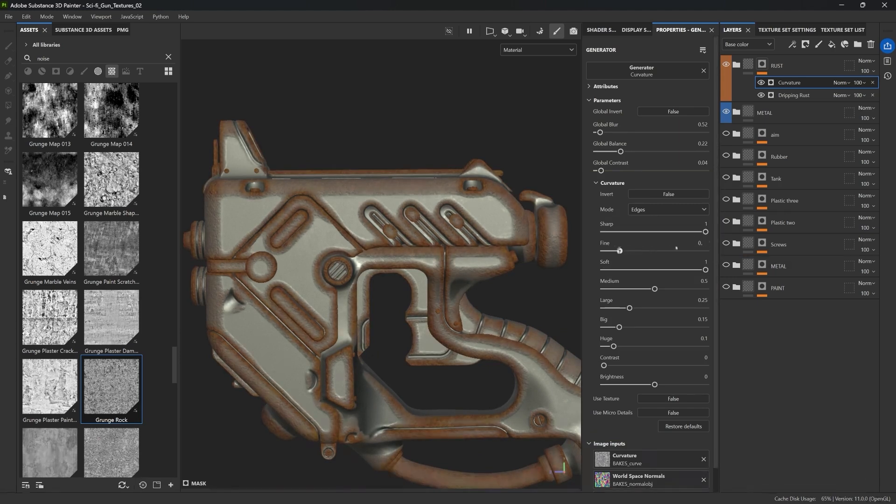
drag(658, 250, 704, 251)
drag(654, 289, 677, 289)
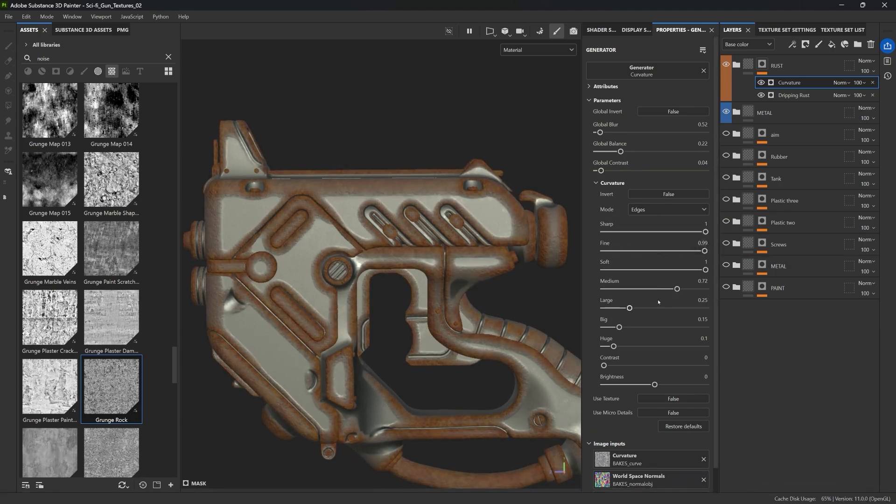
mouse_move(630, 308)
mouse_down()
mouse_move(606, 308)
mouse_move(634, 309)
mouse_up()
alt+drag(525, 205, 510, 196)
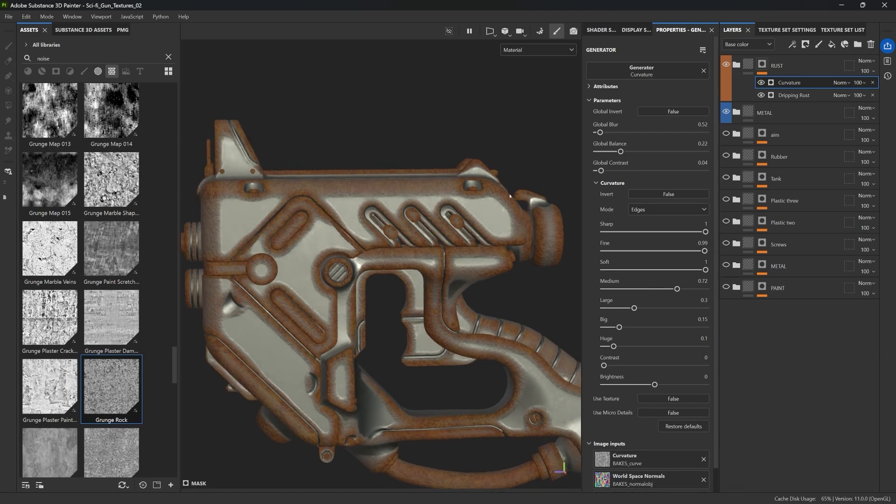
Toggle the curvature generator's visibility and view the RUST mask to compare its effect
click(761, 83)
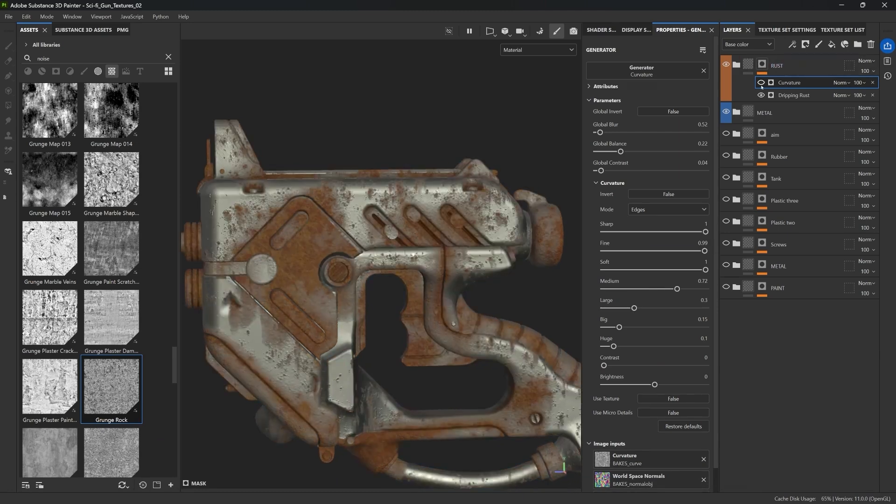
click(761, 84)
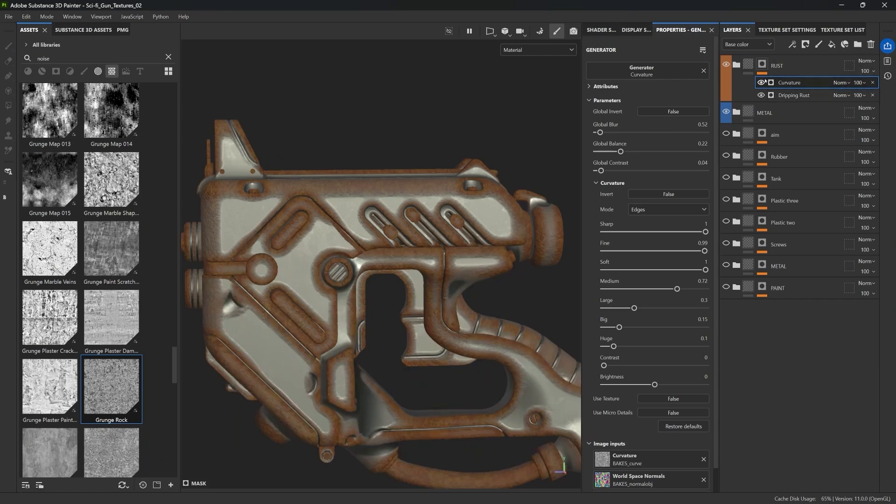
alt+click(763, 65)
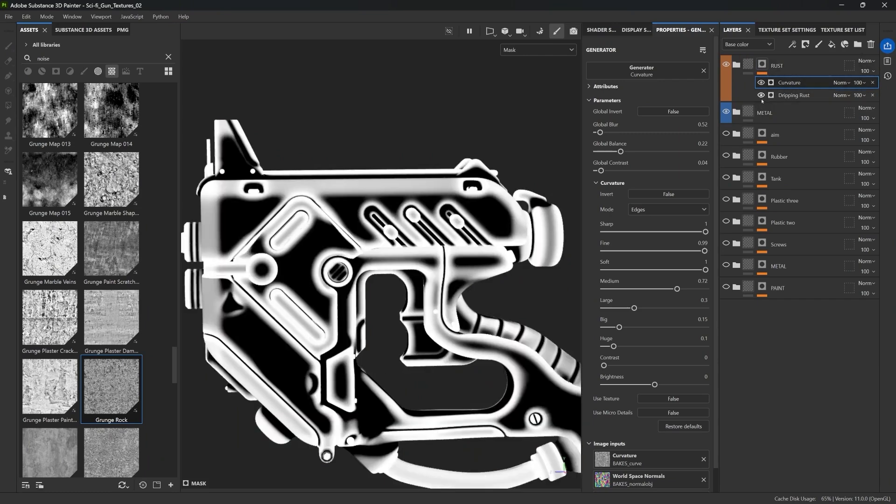
click(761, 82)
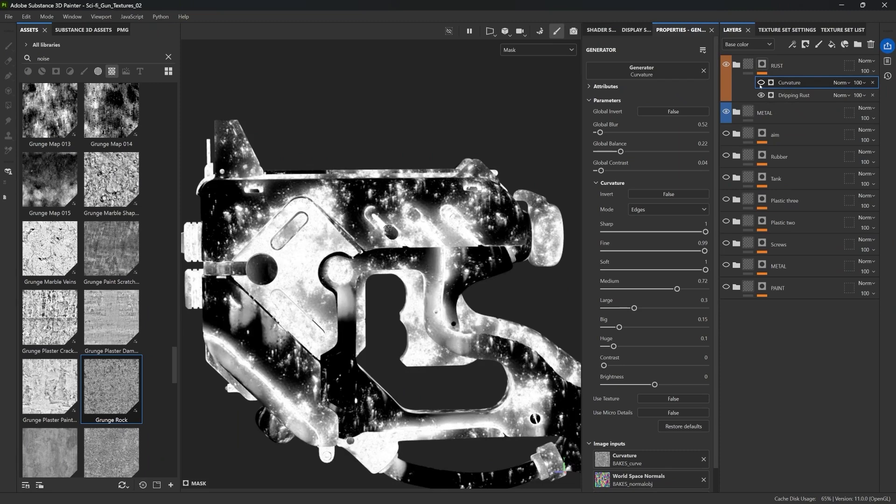
click(761, 83)
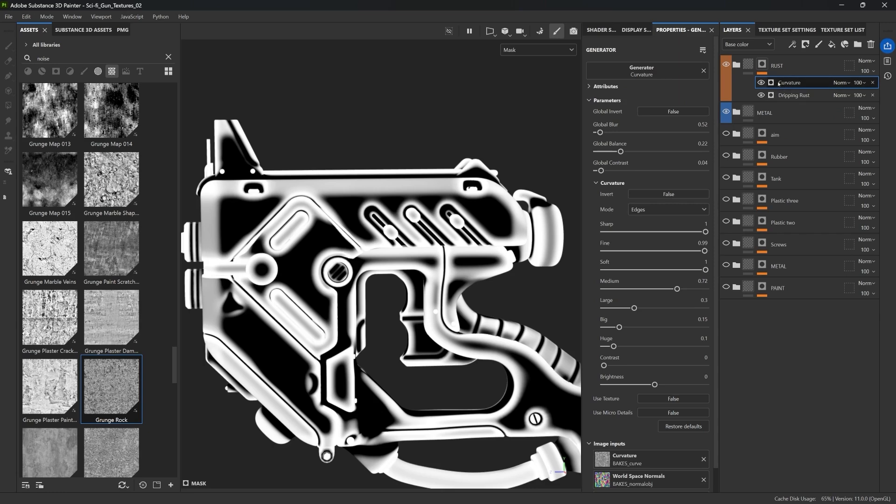
Set the Curvature generator's blend mode to Overlay and toggle its visibility to compare the rust
click(842, 83)
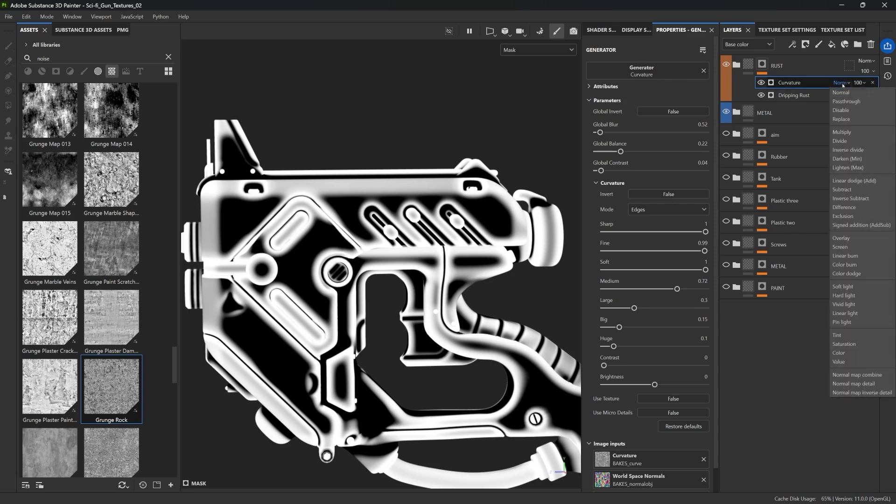
click(846, 241)
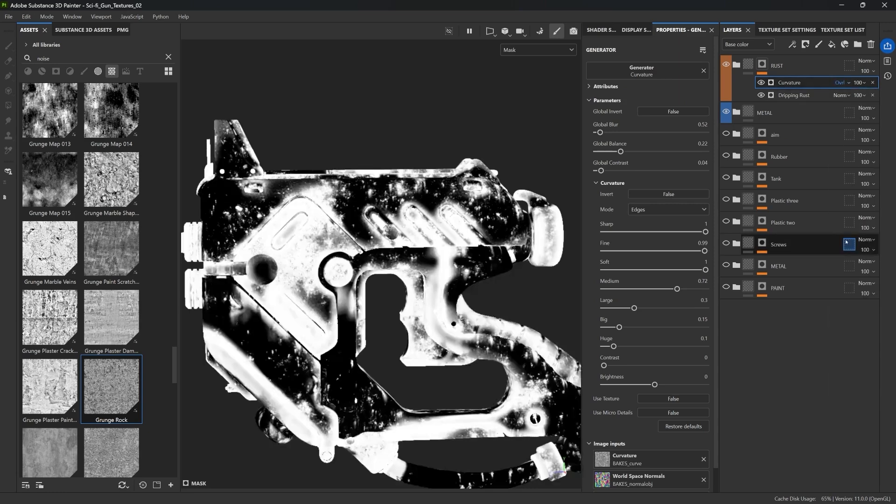
click(760, 83)
click(760, 82)
click(761, 83)
click(761, 82)
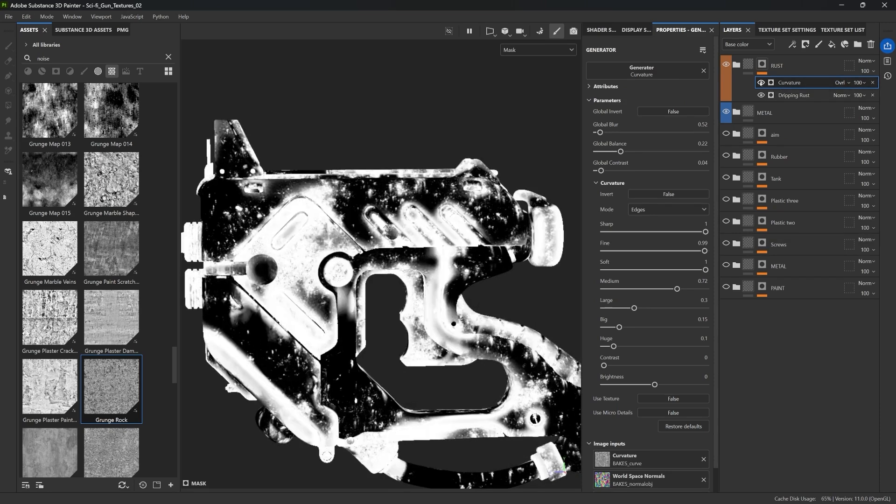
click(761, 83)
click(761, 82)
click(766, 68)
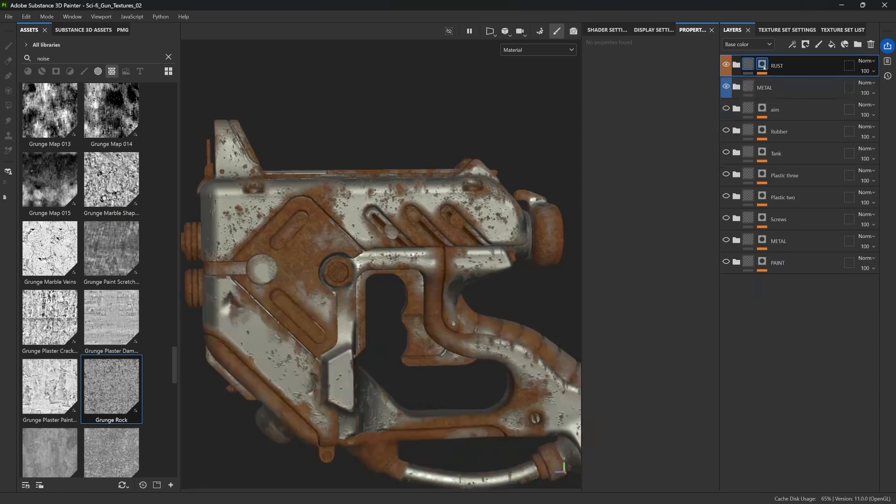
click(760, 83)
click(760, 82)
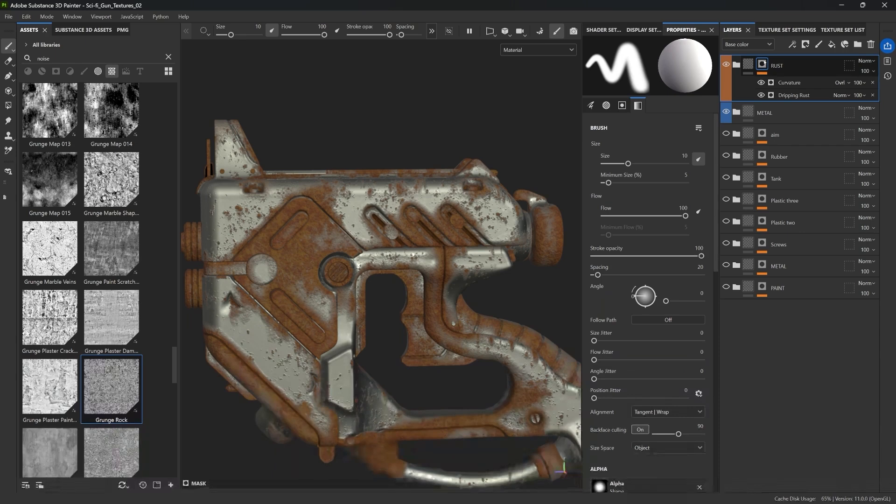
Switch the Curvature generator's blend mode to Multiply and toggle its visibility to compare
alt+click(763, 64)
click(840, 83)
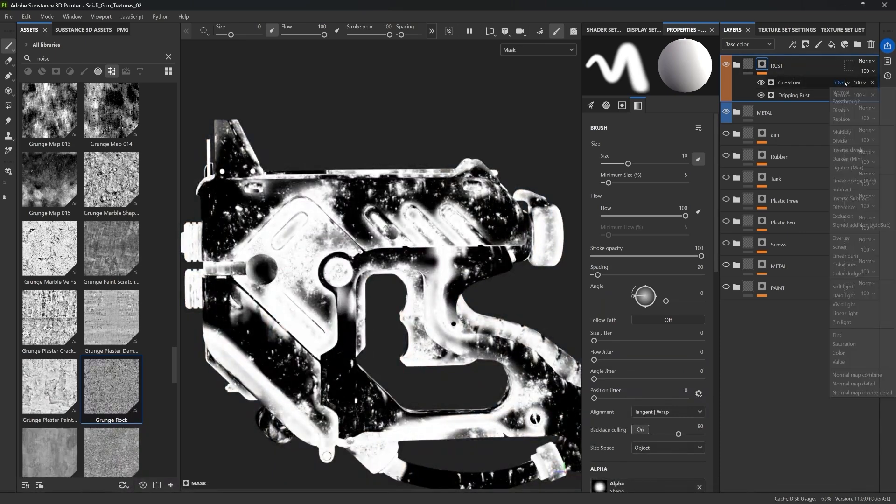
click(844, 132)
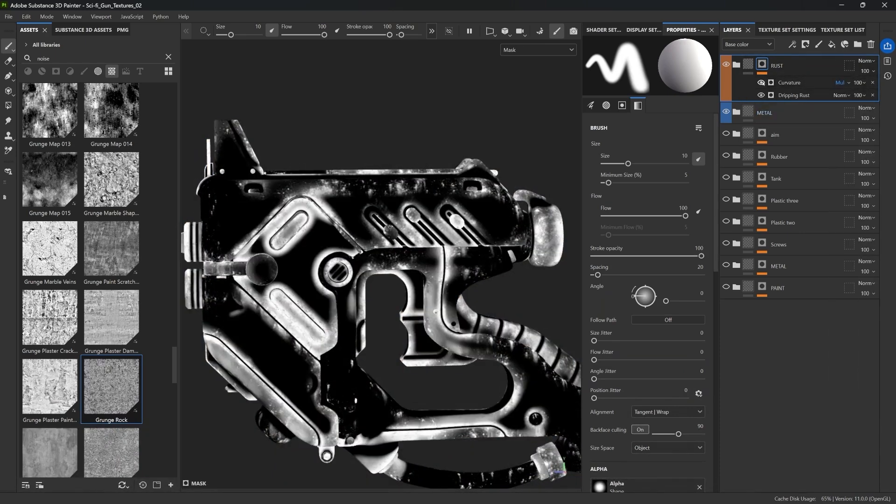
click(761, 82)
click(762, 82)
Set the Curvature generator's blend mode to Screen and review the rust material on the gun
click(840, 82)
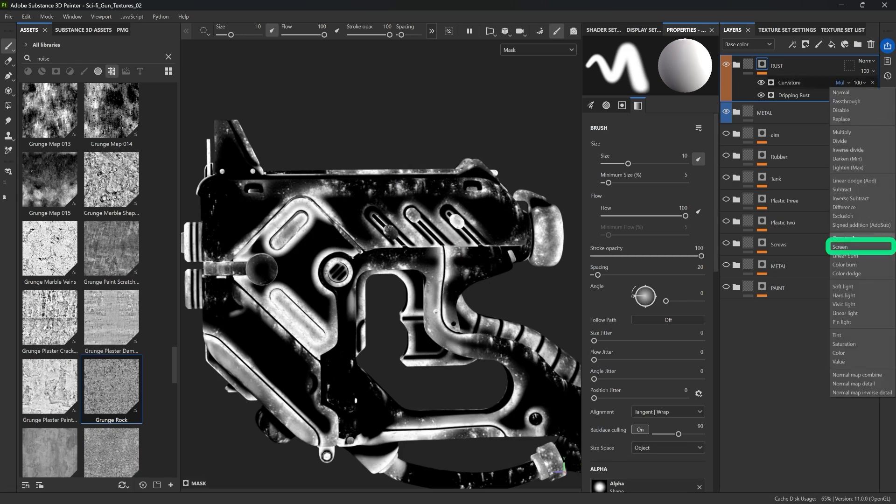
click(852, 246)
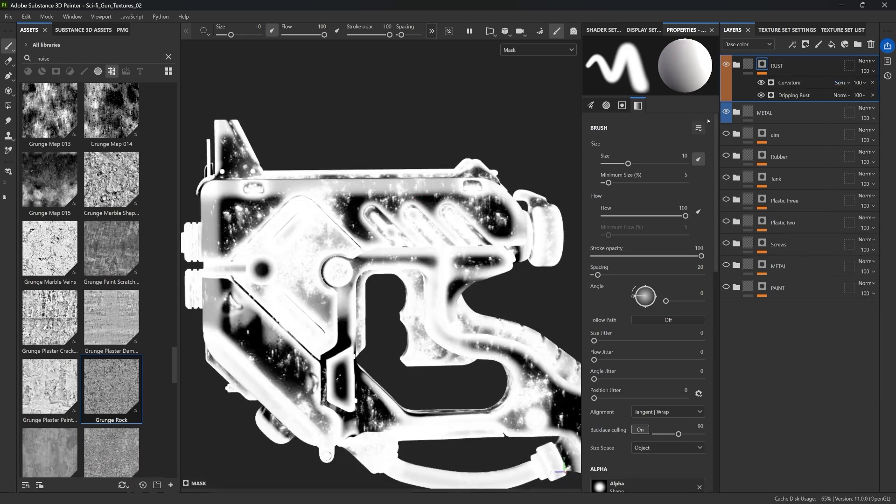
click(749, 66)
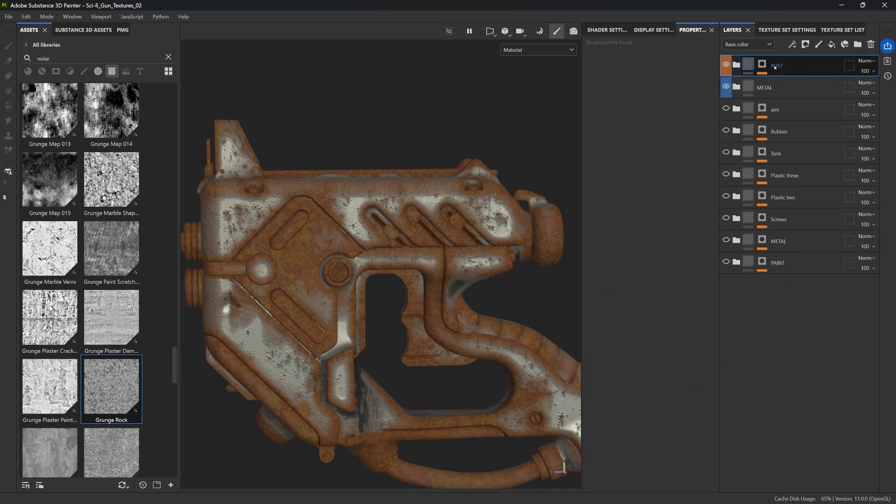
click(762, 64)
scroll(360, 247, down, 4)
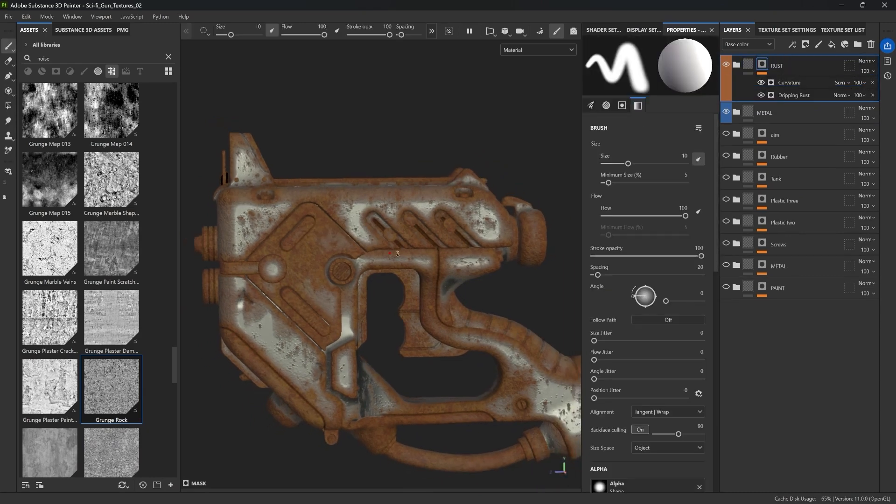
mouse_move(362, 240)
alt+mouse_down()
mouse_move(445, 225)
mouse_move(416, 197)
alt+mouse_up()
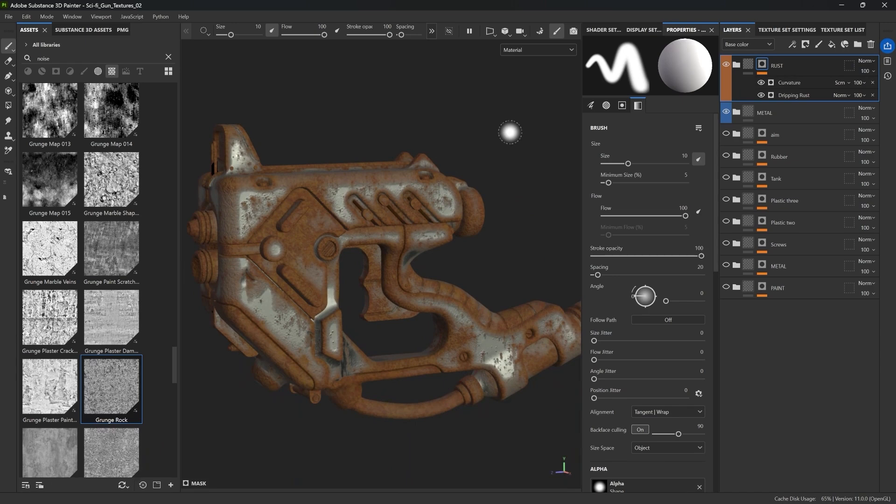
Set the Curvature generator's global balance to 0.11 and its medium edges to 0.39
click(794, 82)
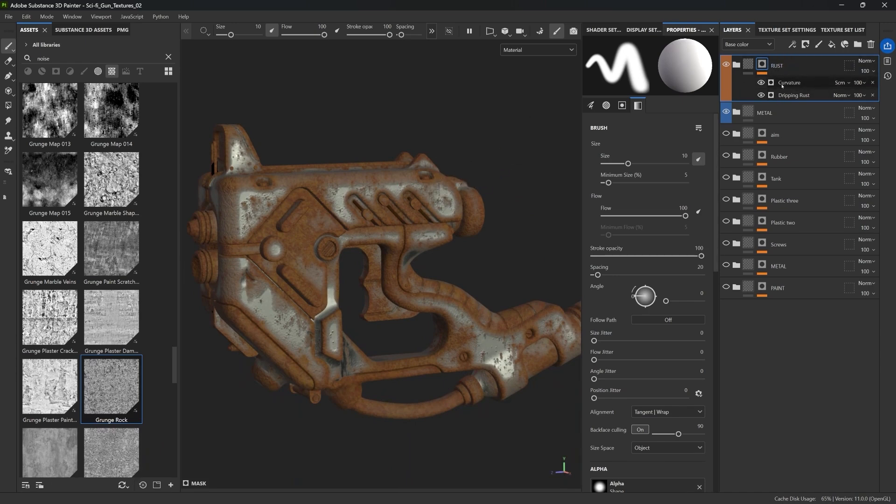
drag(620, 151, 608, 151)
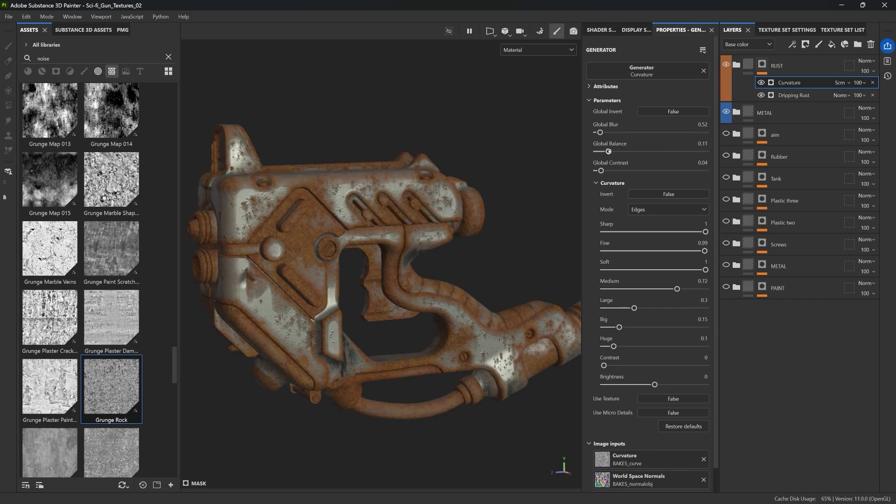
drag(677, 289, 642, 289)
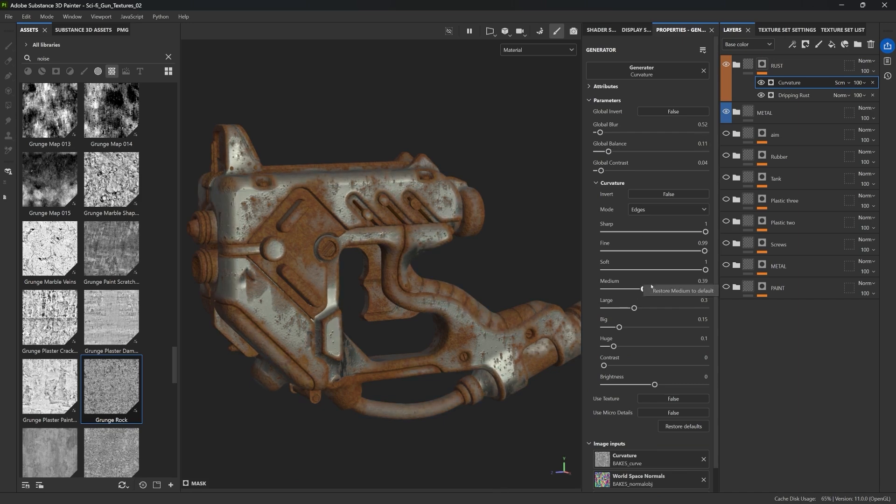
Raise the Dripping Rust generator's rust spreading to 0.62
click(779, 96)
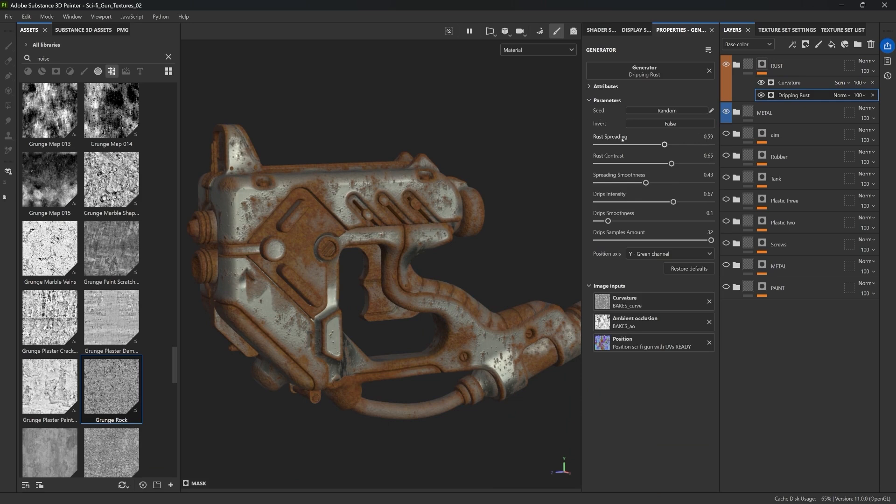
click(623, 144)
drag(622, 145, 668, 144)
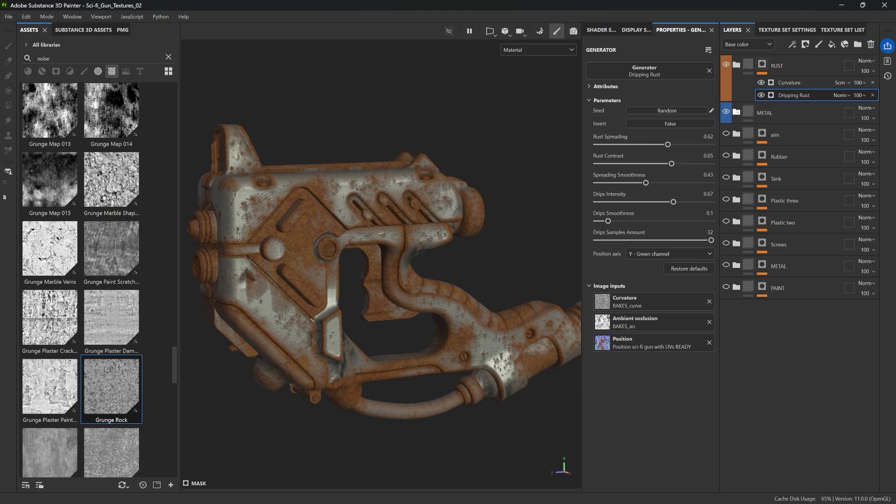
Hide the RUST and METAL folders and inspect the Tank folder's fill layers by toggling Fill layer 3
click(747, 61)
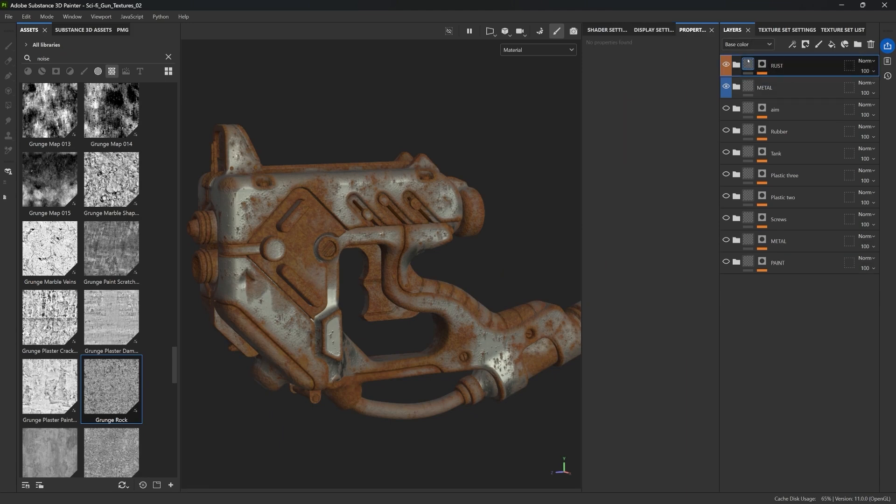
alt+middle_drag(393, 209, 408, 189)
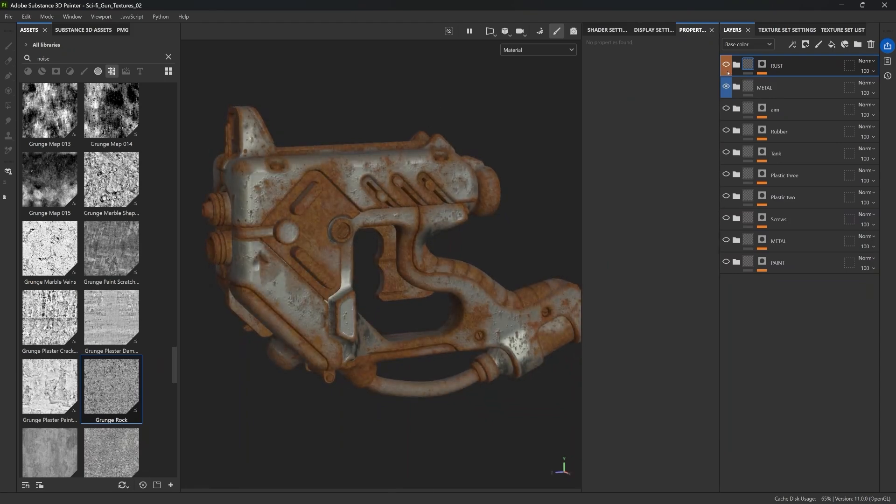
click(726, 87)
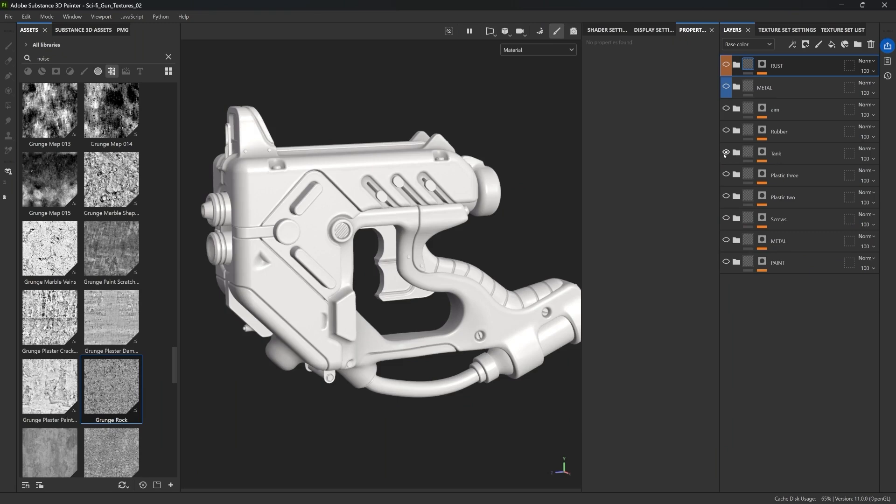
click(736, 153)
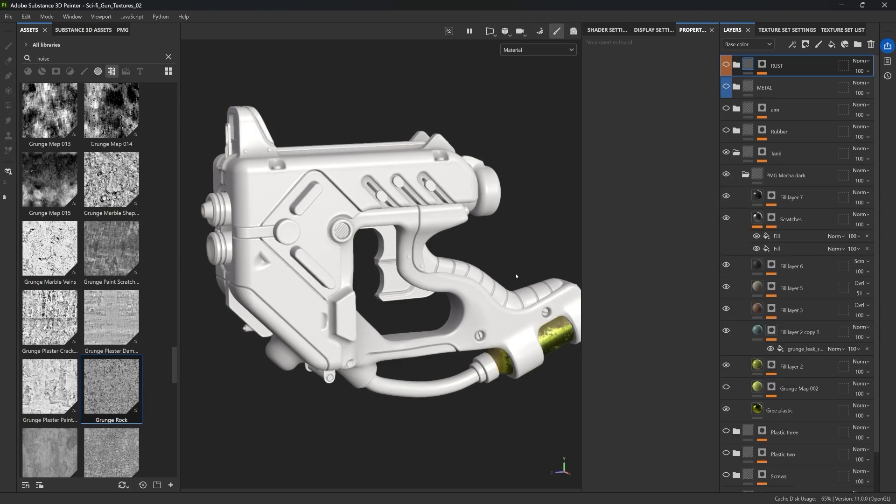
alt+middle_drag(516, 276, 370, 230)
alt+right_drag(370, 229, 550, 304)
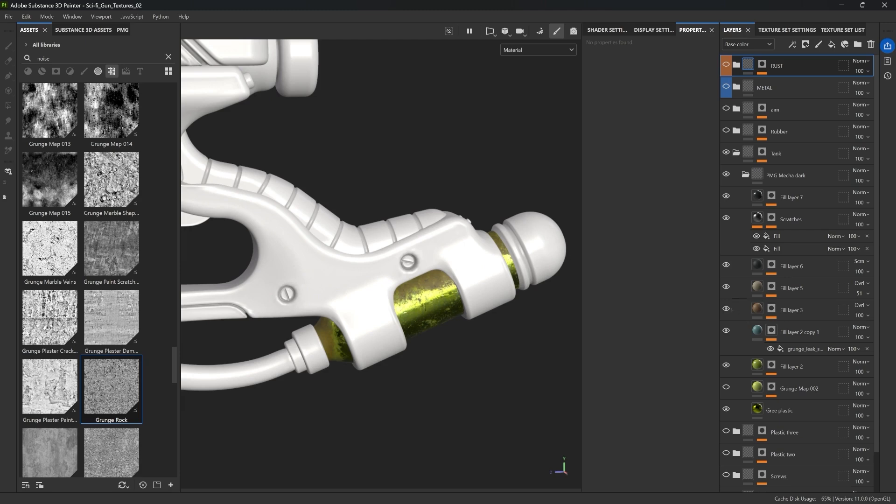
click(726, 309)
click(726, 308)
click(726, 309)
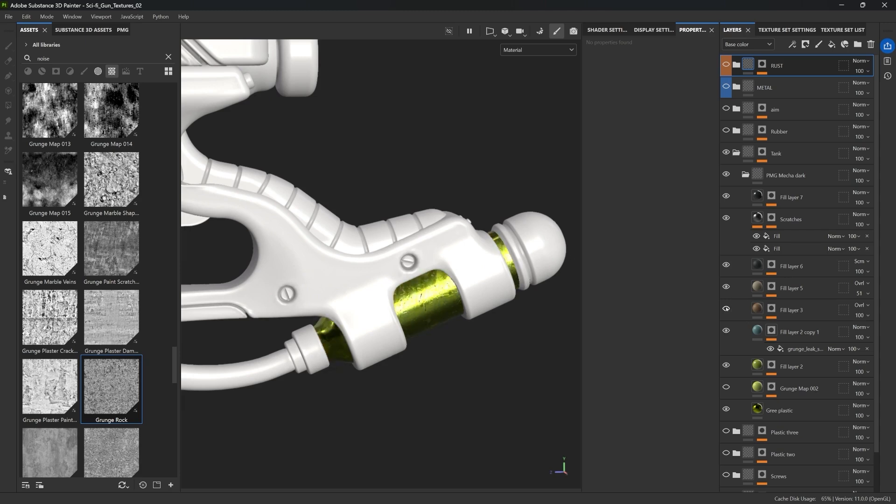
click(726, 308)
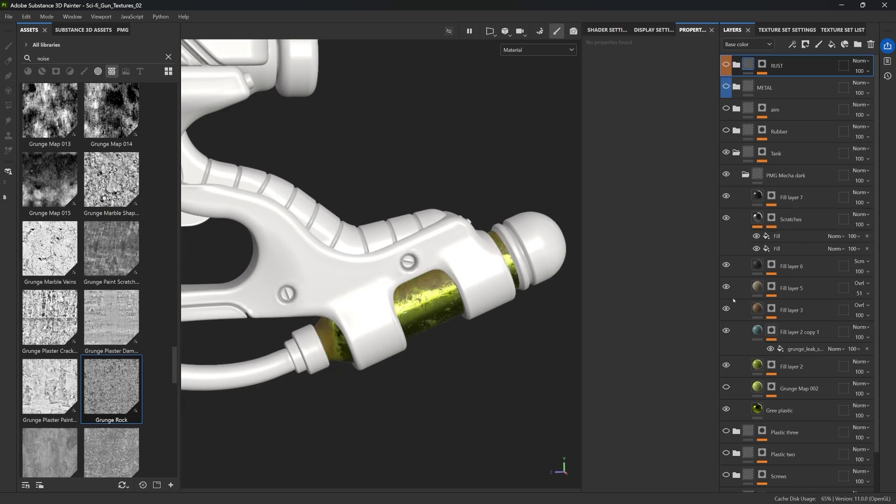
click(726, 308)
click(726, 308)
click(726, 309)
click(726, 309)
click(736, 153)
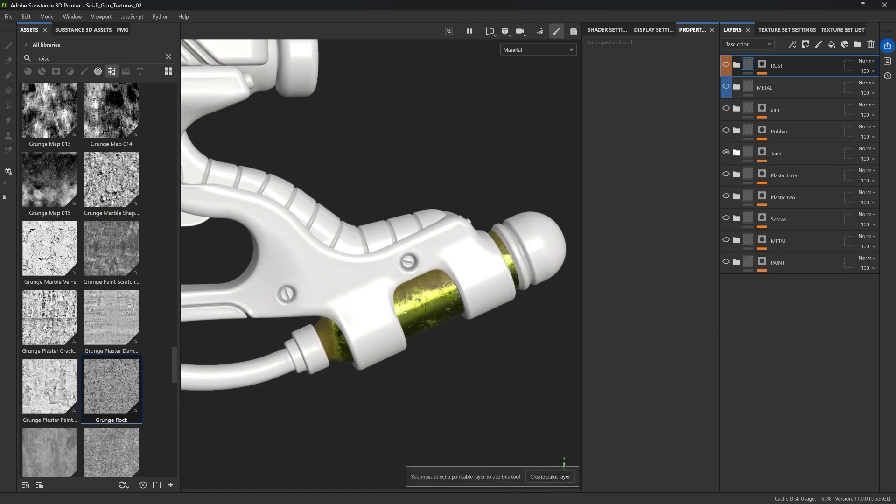
Orbit around the gun, check the lower folders' visibility and show the RUST folder again
scroll(364, 133, down, 3)
alt+middle_drag(364, 133, 430, 134)
drag(726, 108, 726, 262)
alt+drag(513, 152, 556, 147)
alt+middle_drag(426, 159, 439, 177)
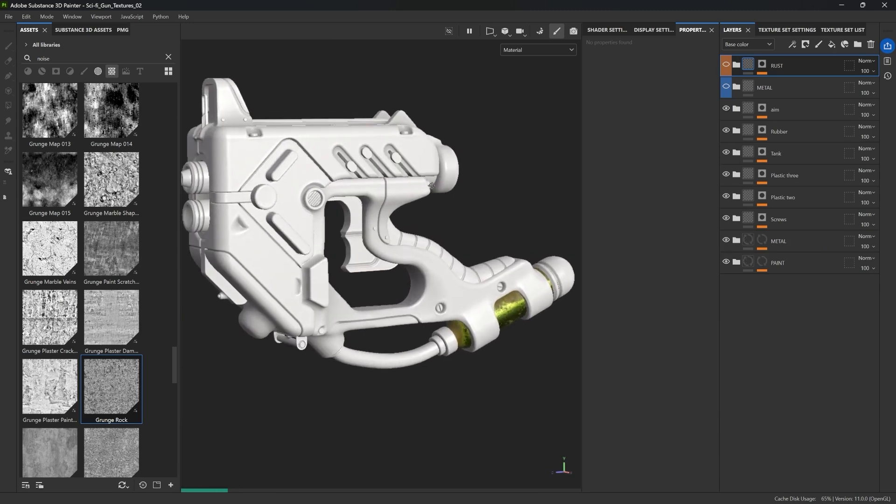
alt+drag(438, 171, 435, 180)
scroll(434, 179, down, 2)
alt+middle_drag(435, 178, 430, 211)
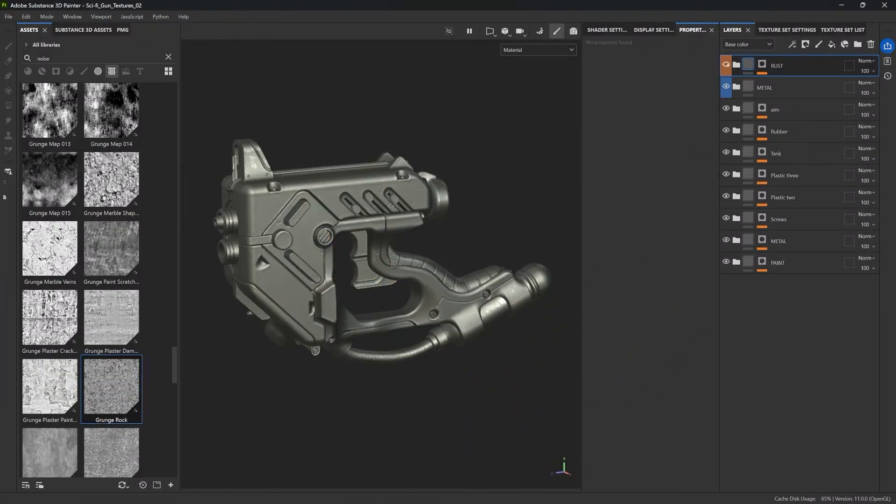
click(726, 64)
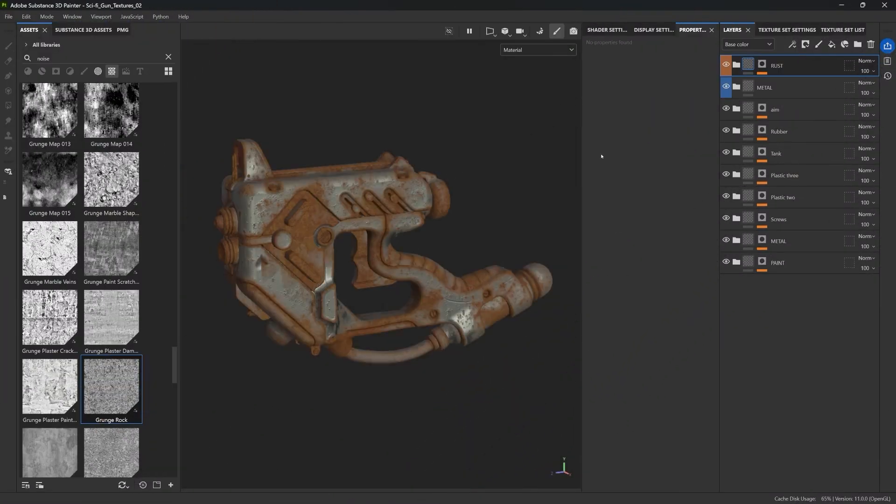
Group the RUST and METAL folders into a new folder named metal rust and collapse it
click(777, 82)
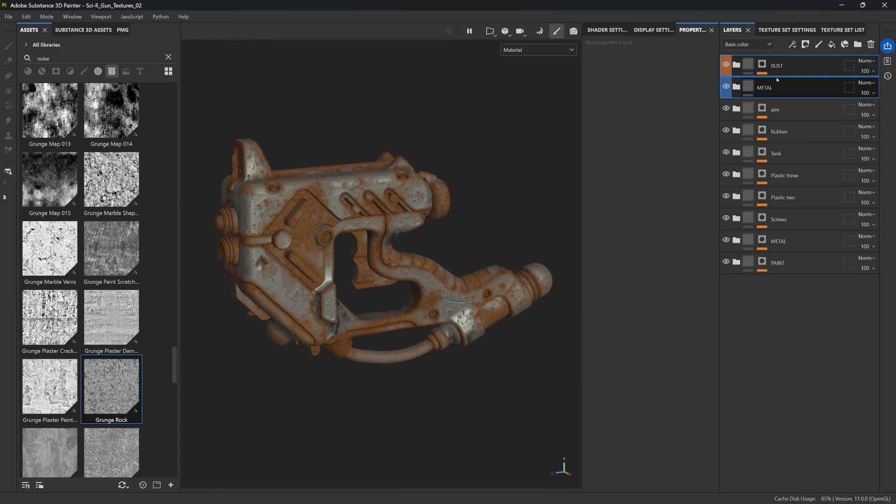
key(ctrl+g)
double_click(769, 66)
text(met)
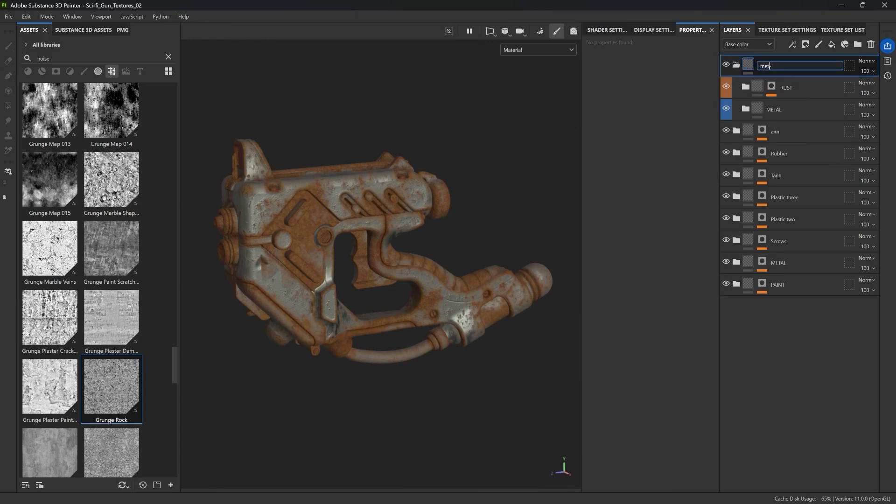
text(al rust)
key(Return)
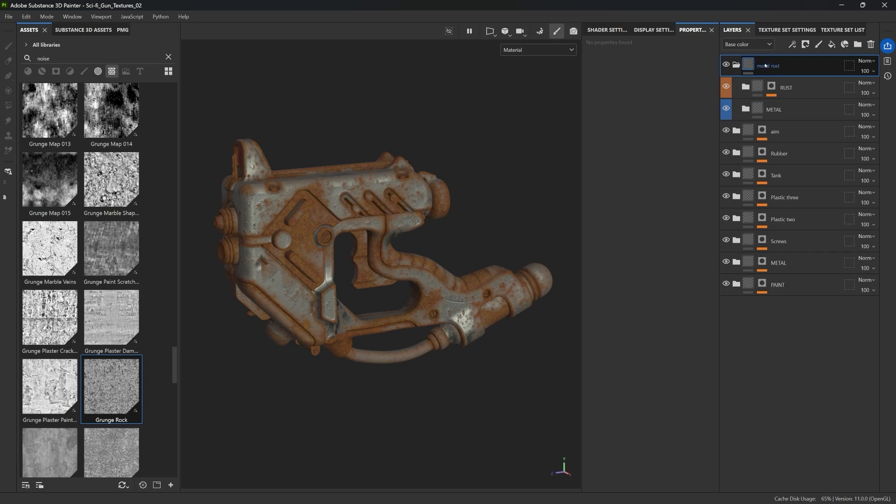
right_click(768, 64)
click(835, 321)
click(736, 64)
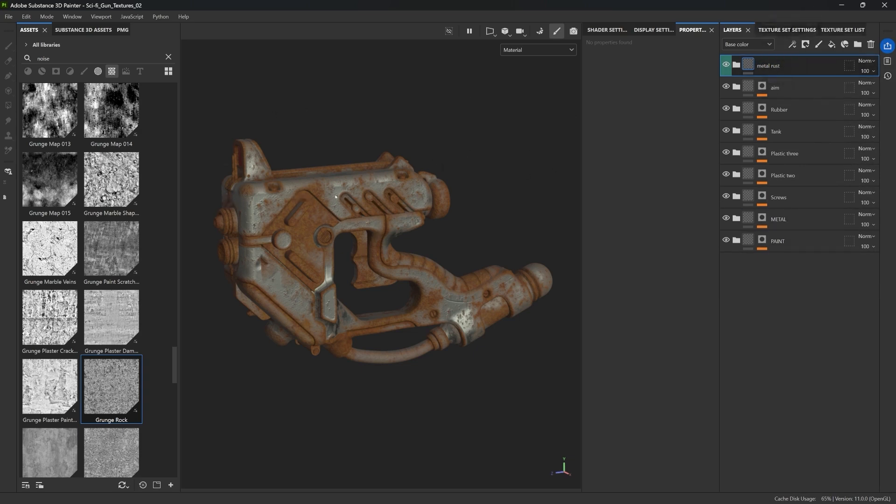
Move the metal rust folder into the METAL folder's Paneling group above Fill layer 14
alt+middle_drag(439, 287, 401, 250)
alt+shift+drag(402, 251, 382, 253)
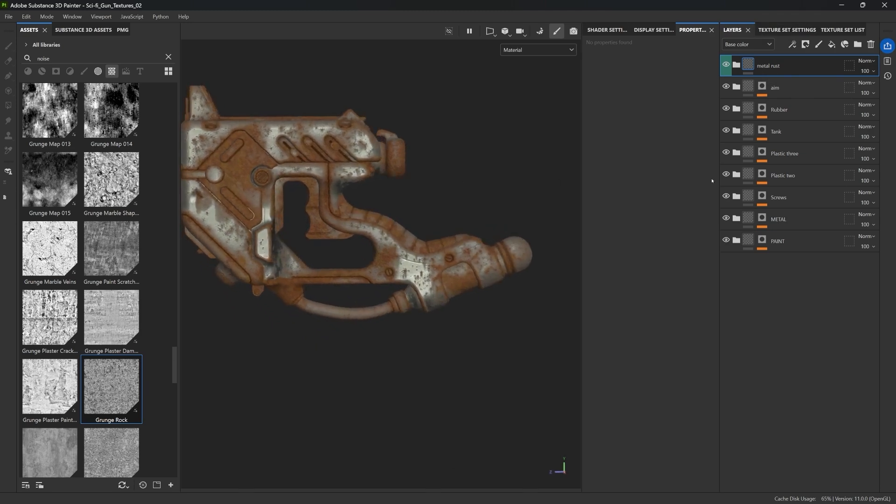
click(738, 218)
drag(768, 66, 777, 250)
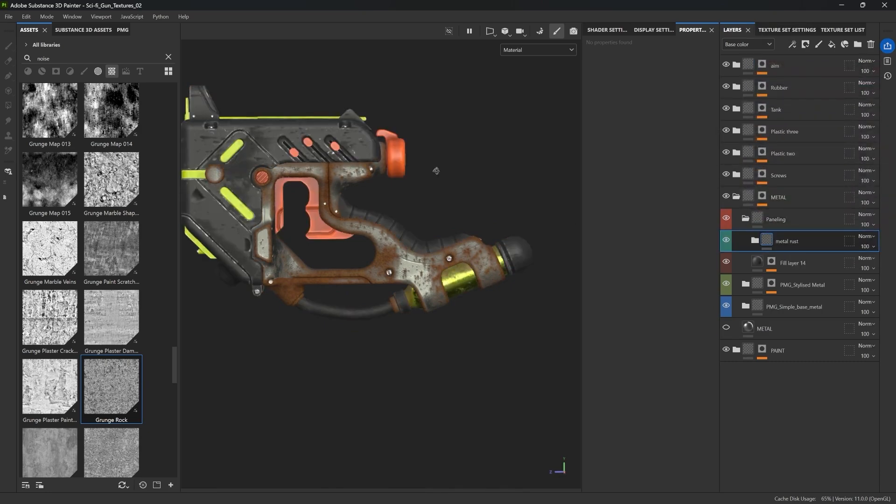
alt+drag(444, 187, 555, 232)
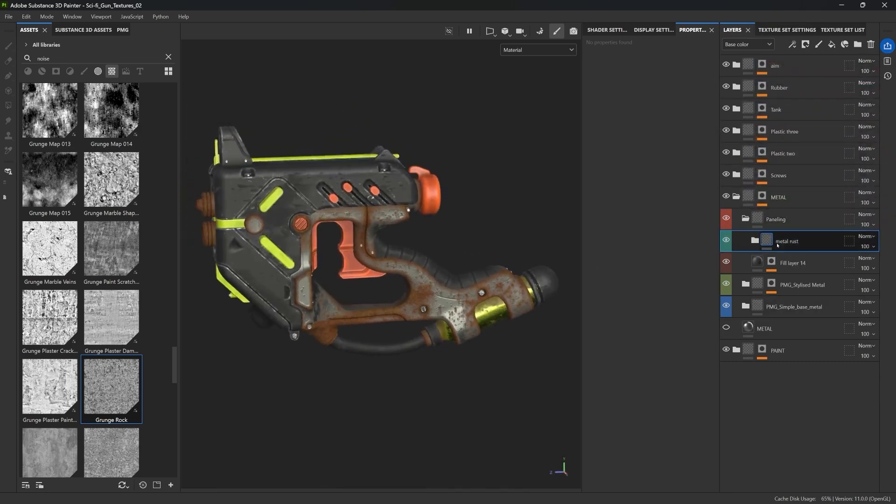
mouse_move(555, 232)
shift+right_down()
mouse_move(542, 234)
mouse_move(572, 232)
shift+right_up()
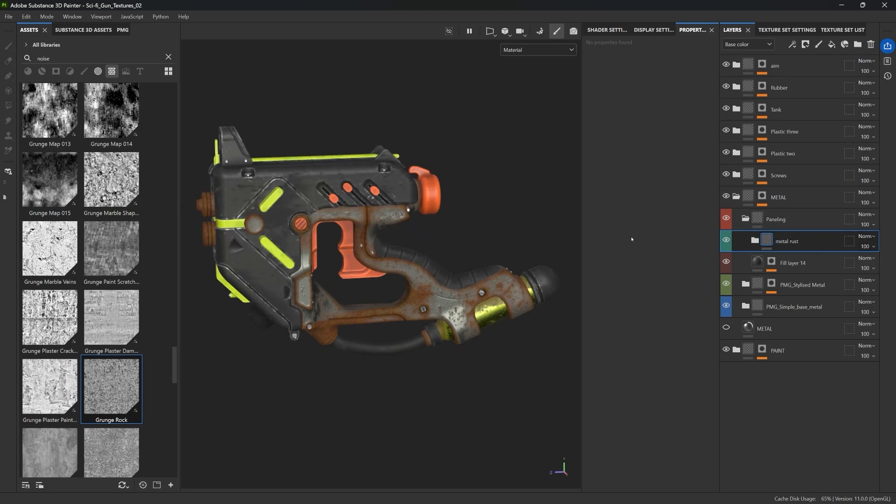
alt+drag(483, 244, 491, 248)
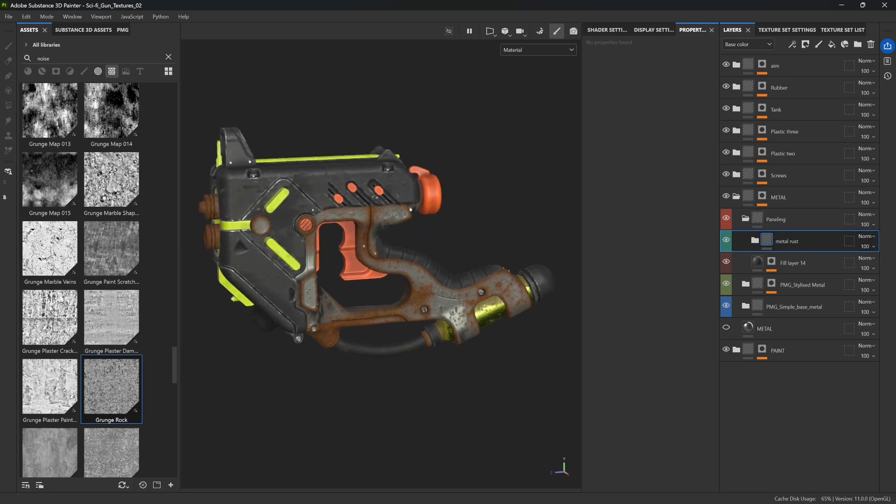
Tune the RUST mask's Dripping Rust generator, setting Rust Spreading to 0.3 and lowering Spreading Smoothness and Rust Contrast
alt+drag(353, 195, 394, 249)
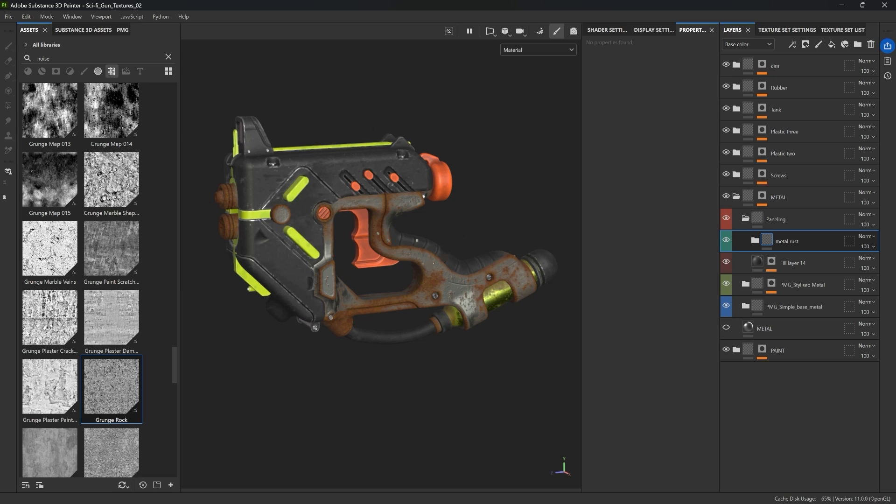
alt+drag(414, 240, 399, 236)
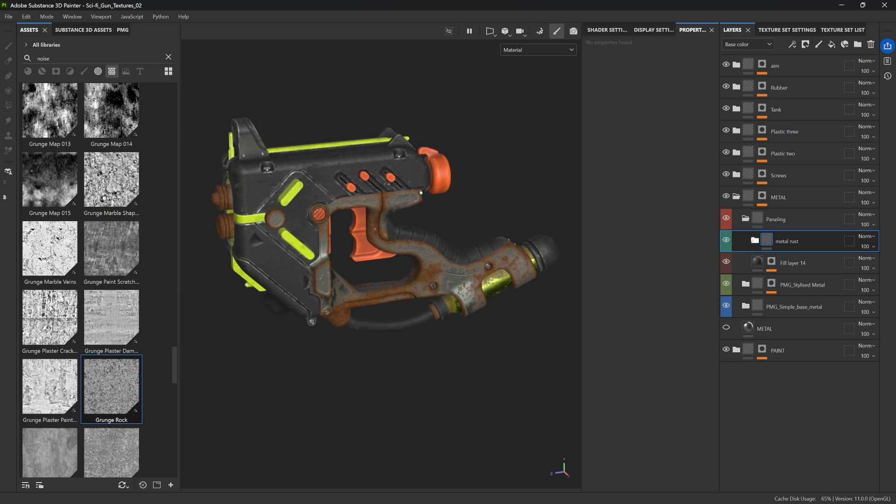
click(755, 240)
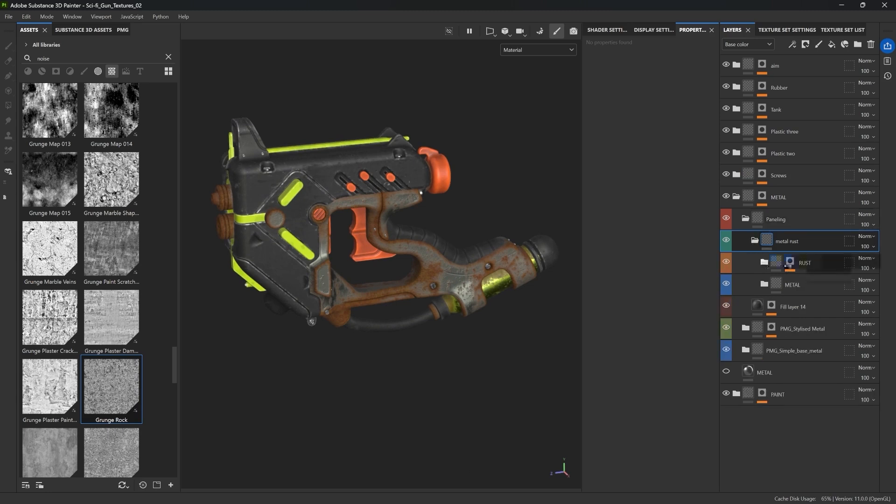
click(790, 262)
click(810, 292)
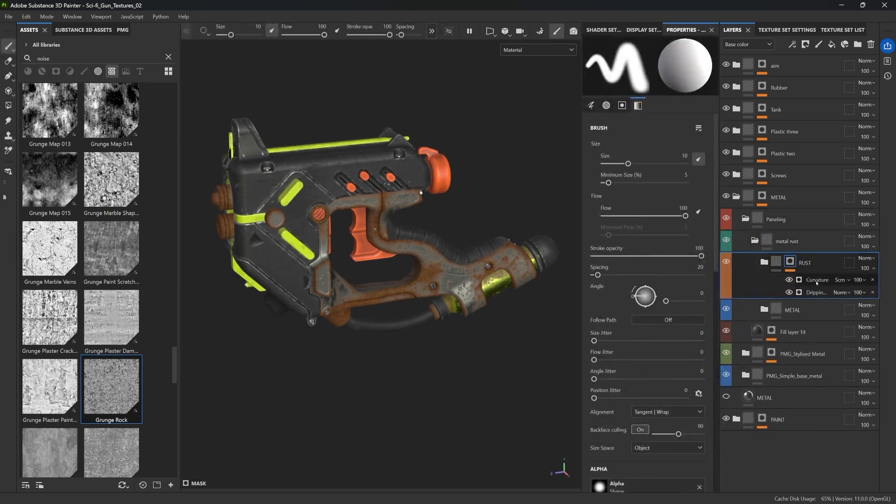
drag(667, 145, 631, 144)
alt+drag(495, 173, 476, 175)
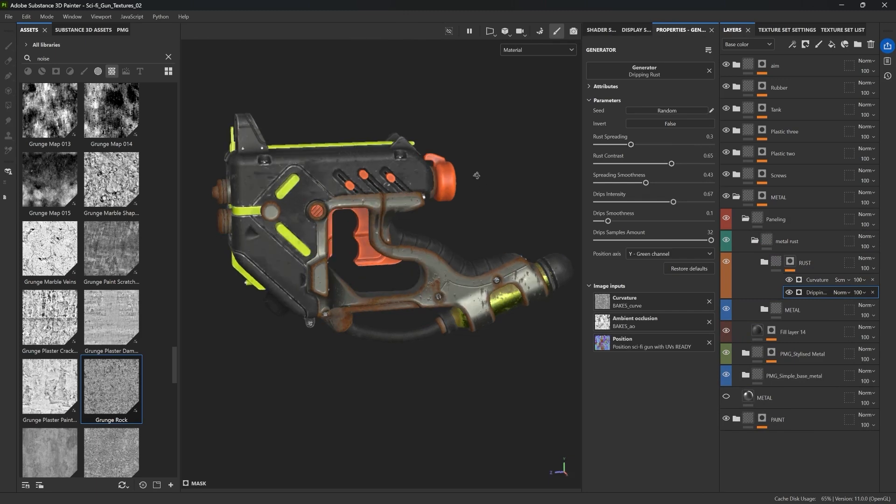
drag(645, 183, 627, 183)
drag(671, 163, 639, 164)
Raise the Curvature generator's Global Blur in the RUST mask to 2.13
click(817, 279)
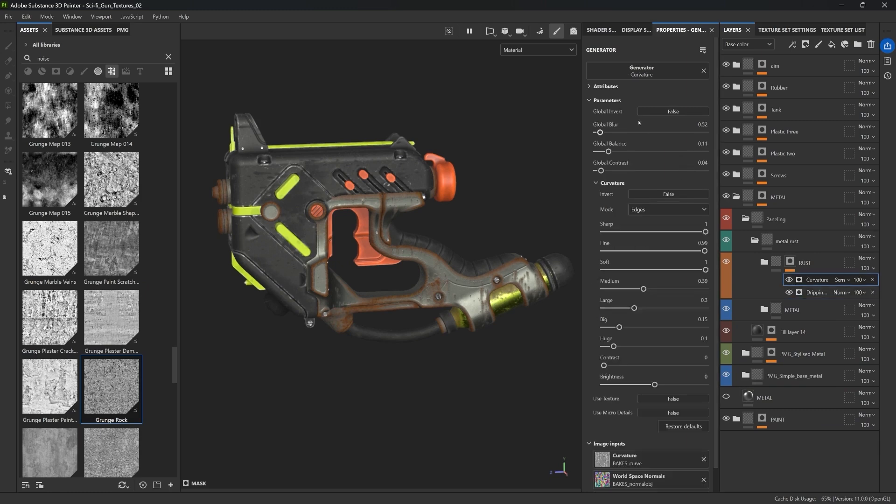
drag(601, 133, 611, 133)
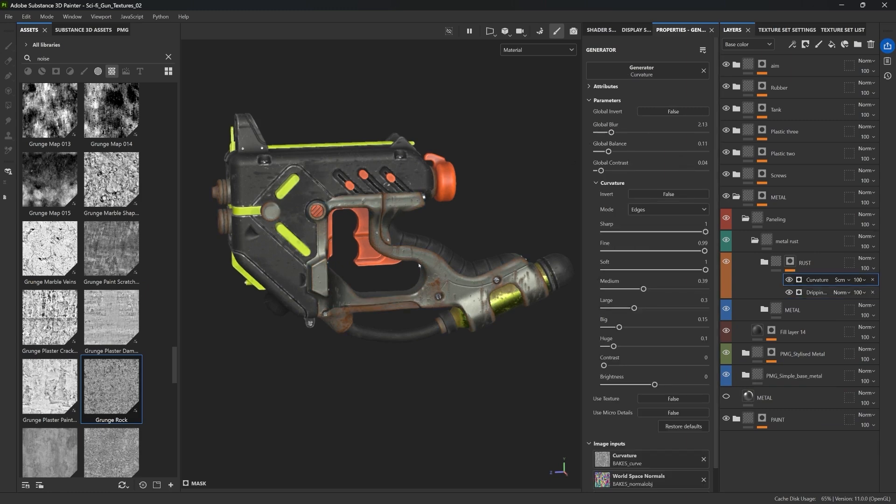
Orbit and zoom around the gun, toggling the full-screen viewport, to examine the softened rust on the metal parts
alt+drag(297, 327, 295, 302)
alt+drag(349, 243, 352, 235)
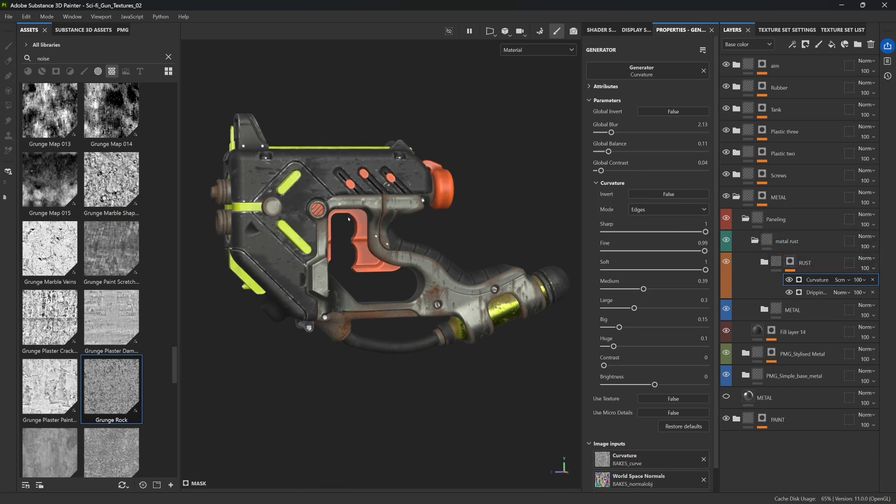
alt+drag(348, 218, 469, 227)
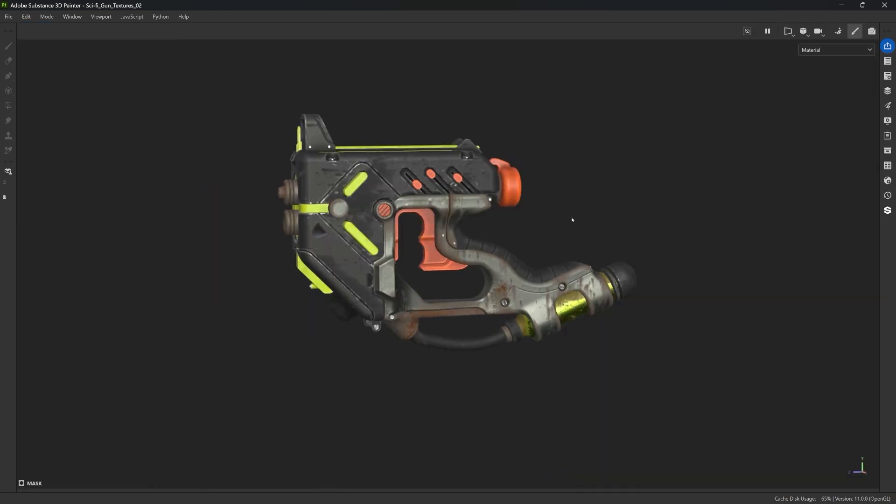
scroll(634, 210, up, 5)
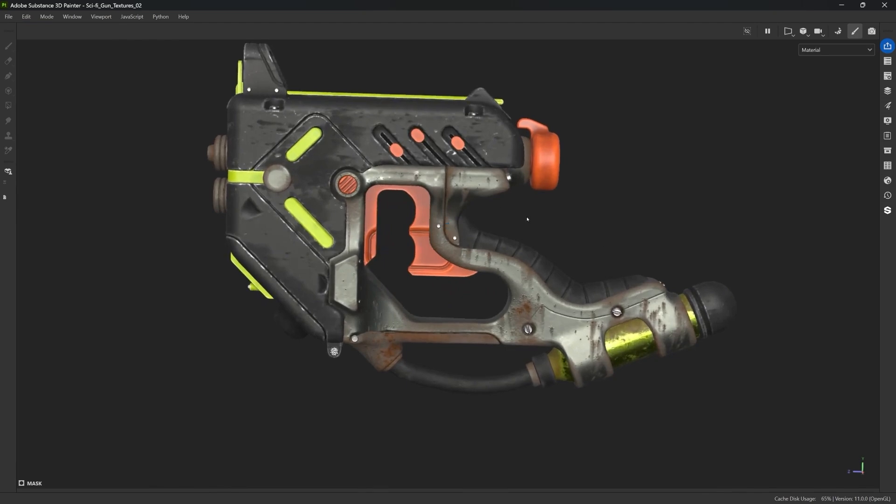
alt+drag(463, 276, 519, 248)
scroll(518, 249, down, 2)
key(Tab)
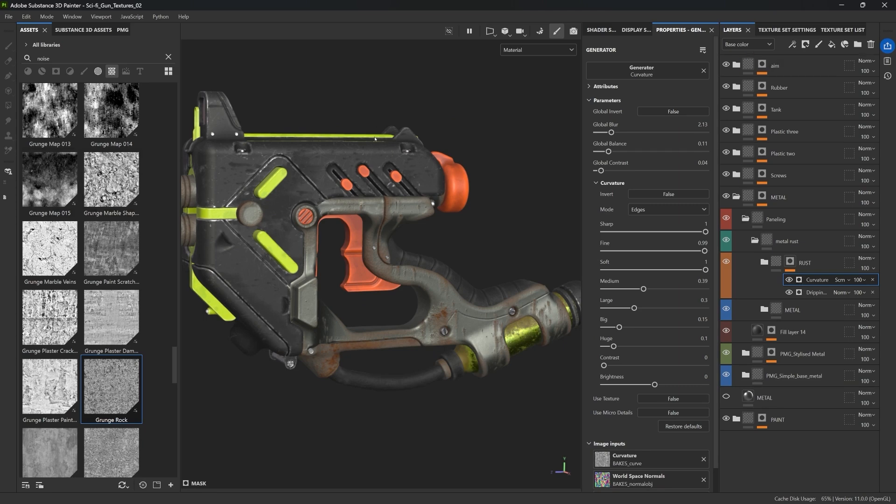
scroll(451, 265, down, 3)
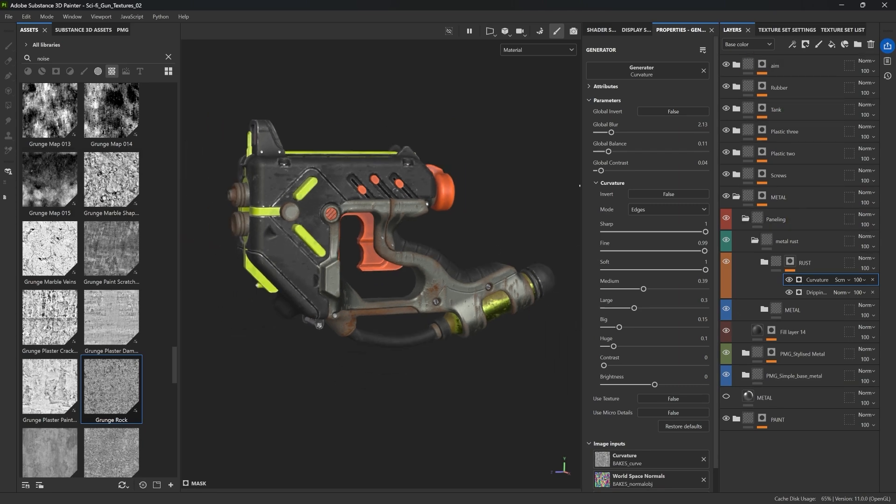
alt+drag(579, 186, 512, 194)
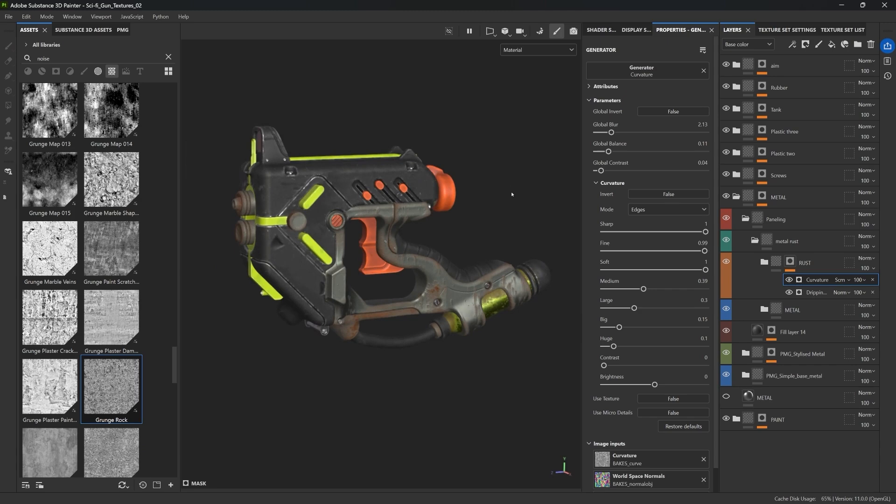